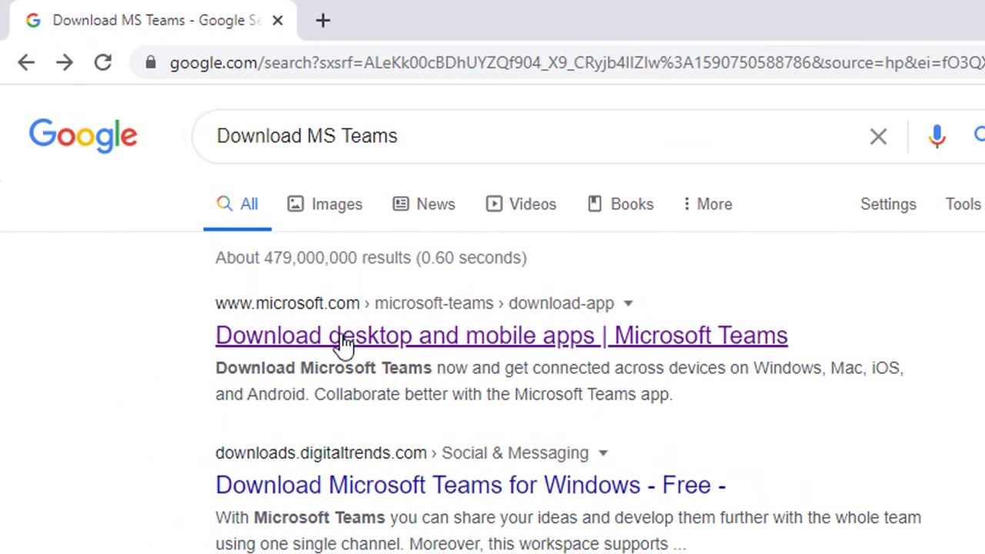
Step: Open Microsoft's 'Download desktop and mobile apps' Teams page from the search results, then switch to the Teams desktop app
left_click(344, 346)
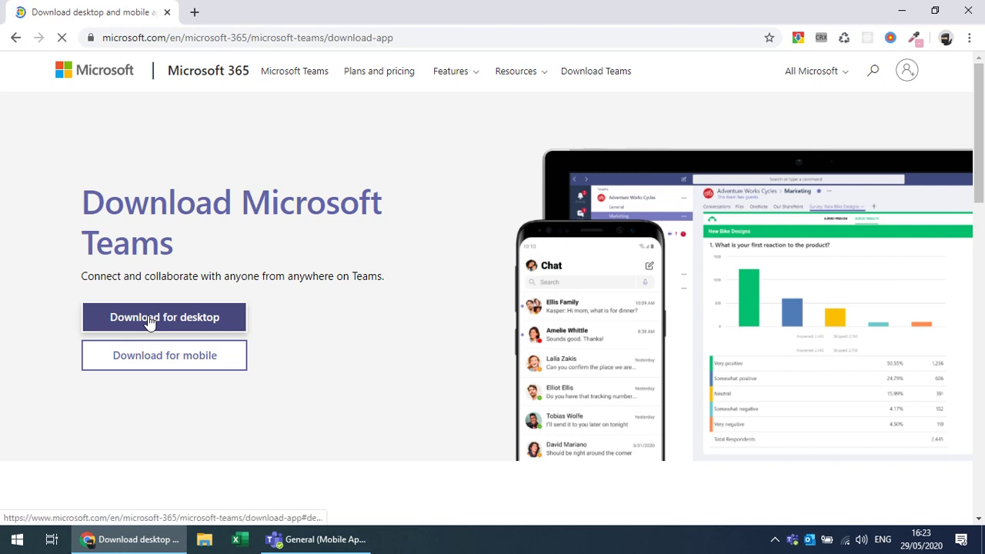
left_click(326, 541)
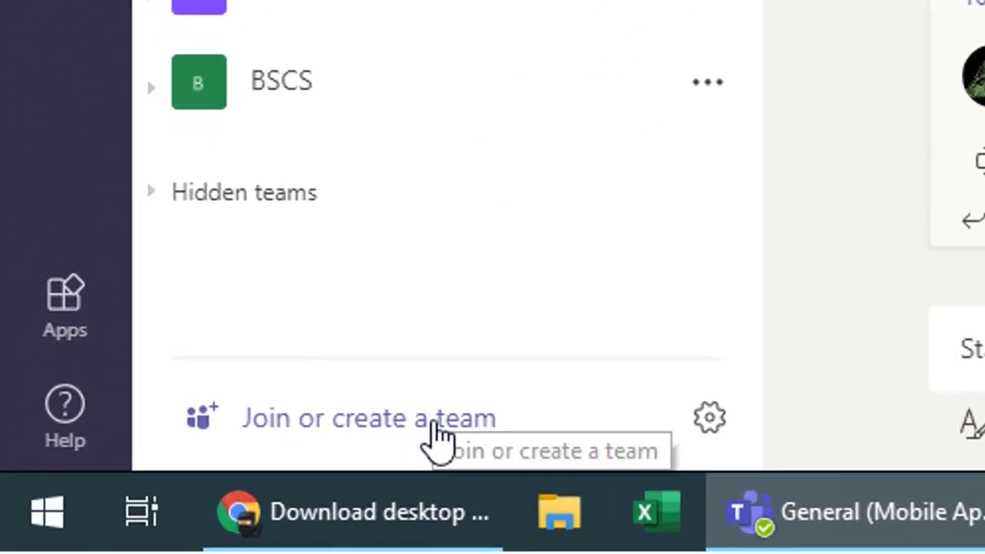
left_click(711, 419)
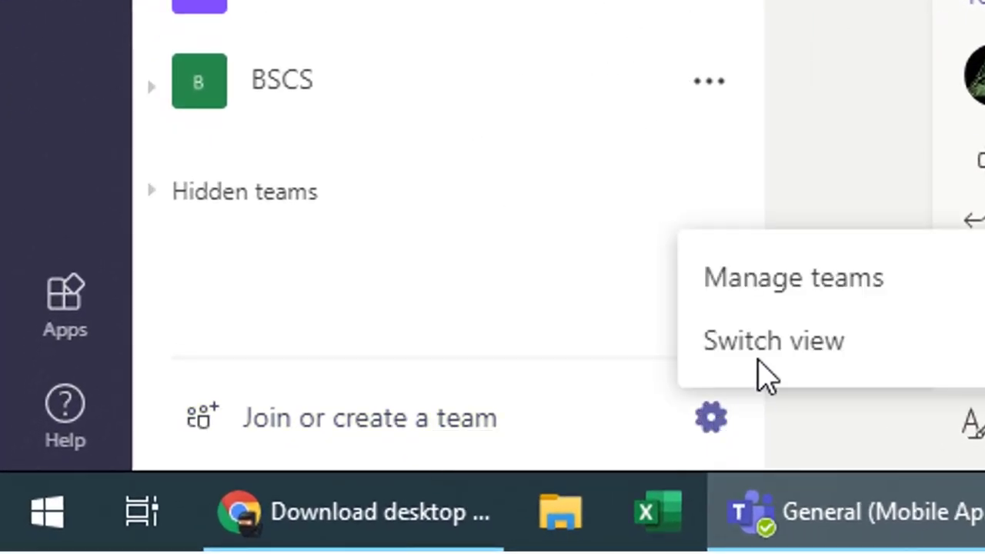
left_click(773, 339)
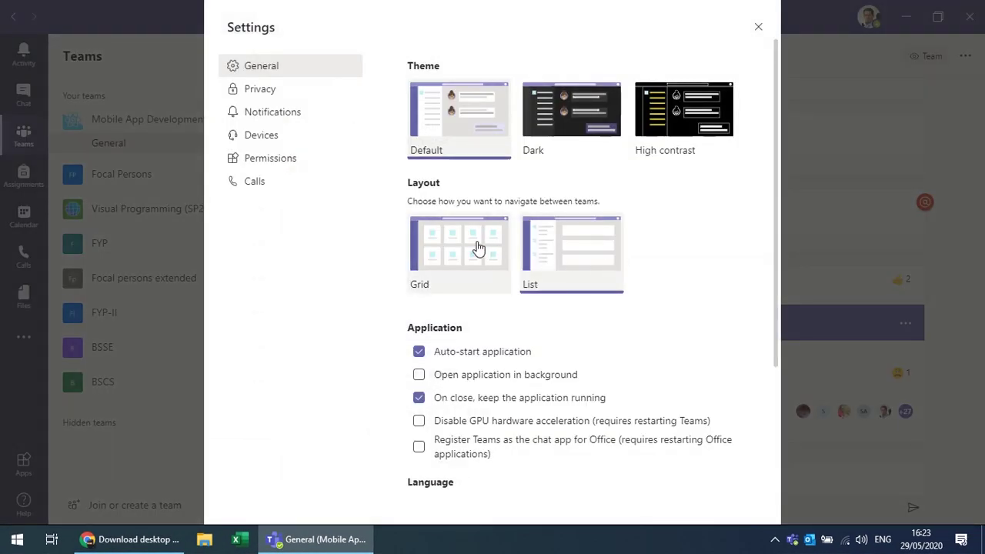
left_click(477, 246)
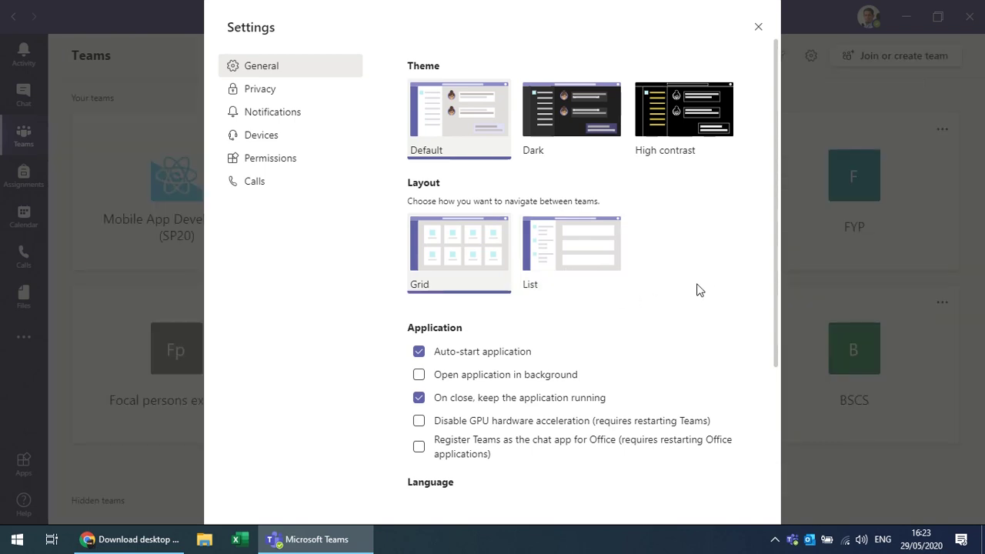
left_click(759, 29)
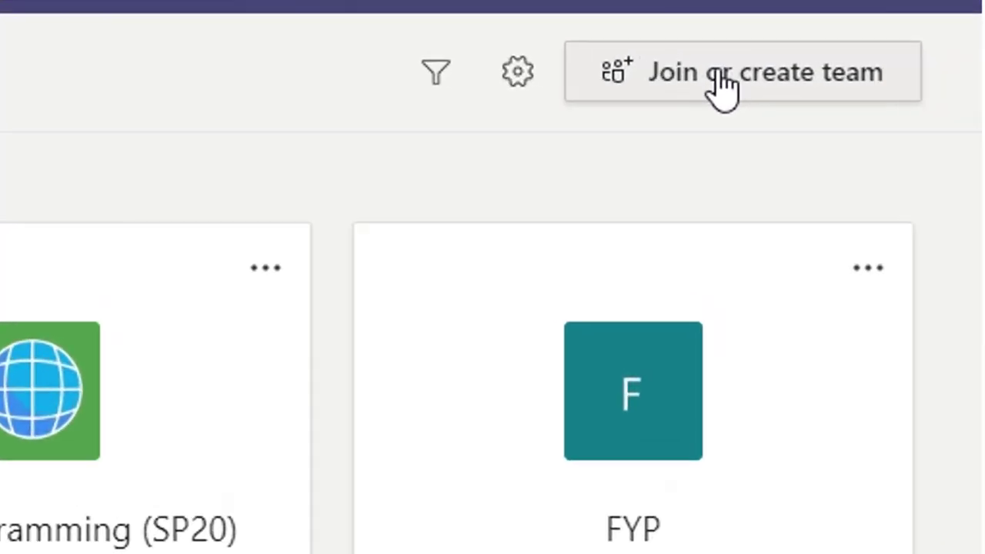
left_click(518, 77)
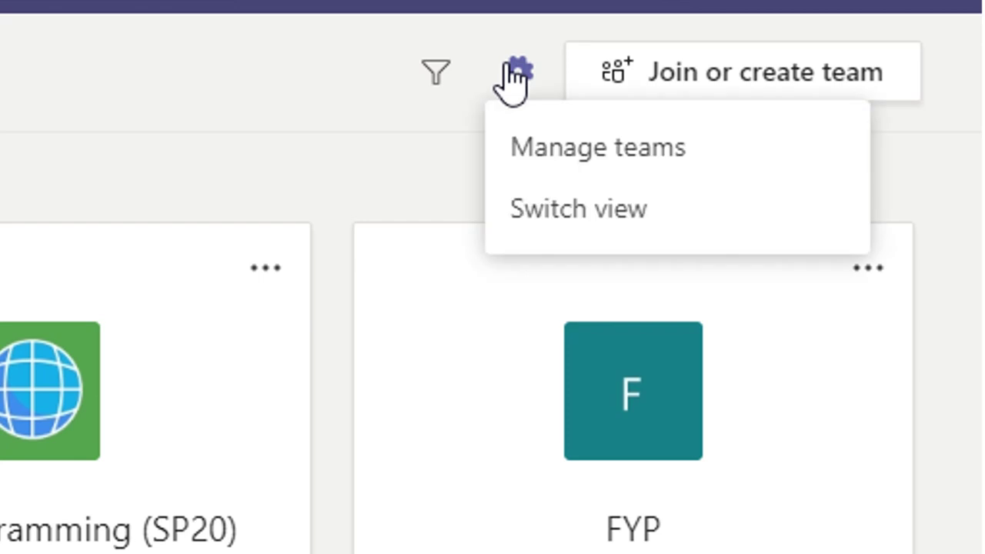
left_click(522, 221)
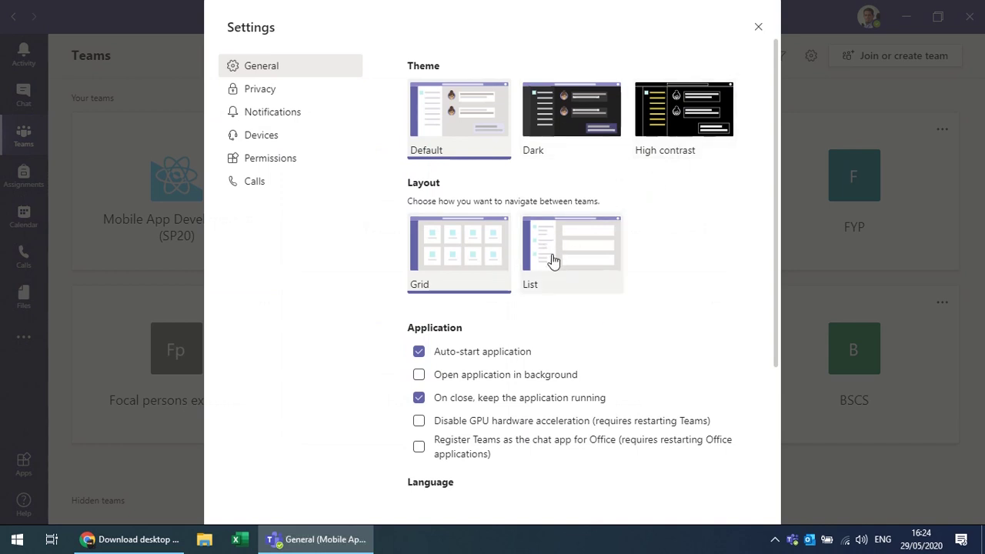
left_click(544, 246)
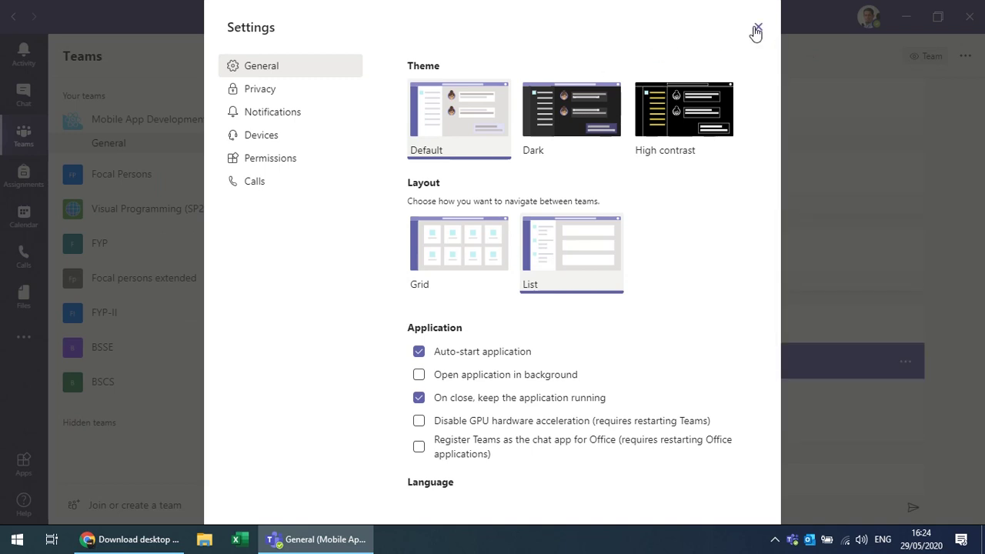
left_click(757, 29)
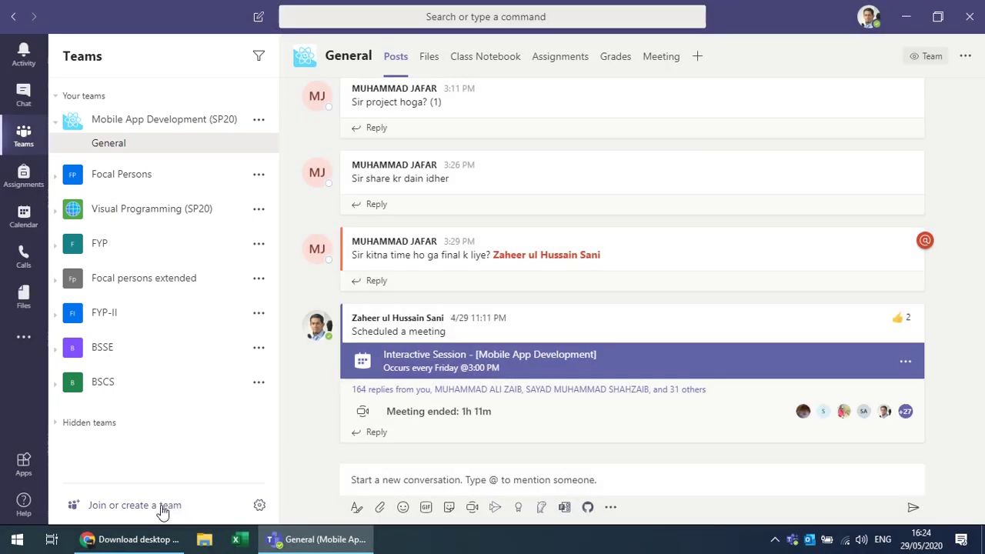
Step: Create a new Class-type team named 'Test Class for Demo' and continue to adding people
left_click(152, 508)
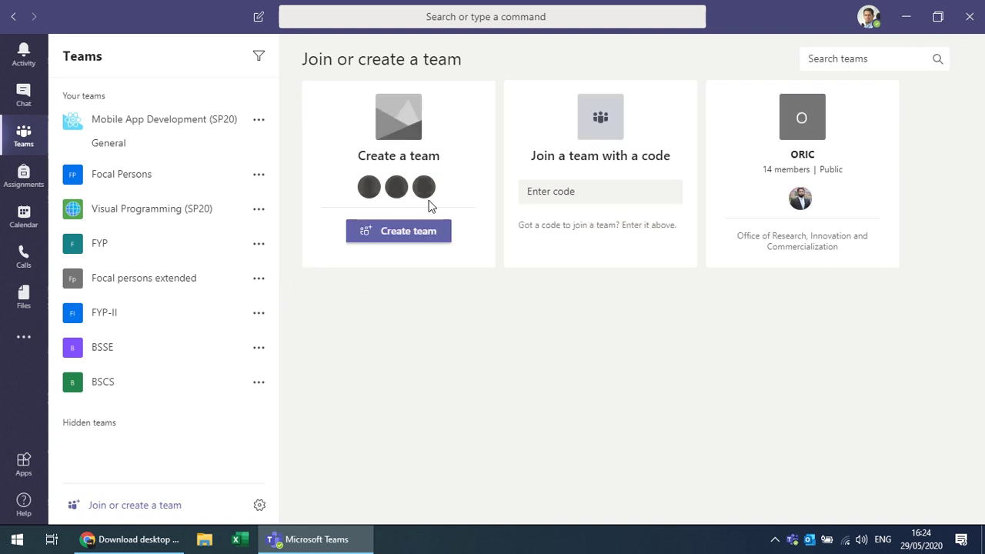
left_click(389, 237)
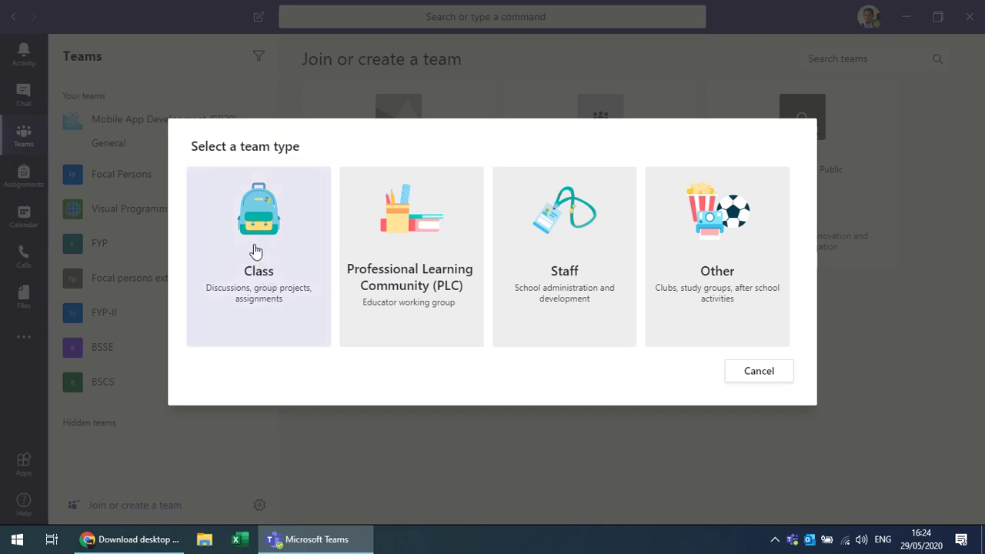
left_click(259, 248)
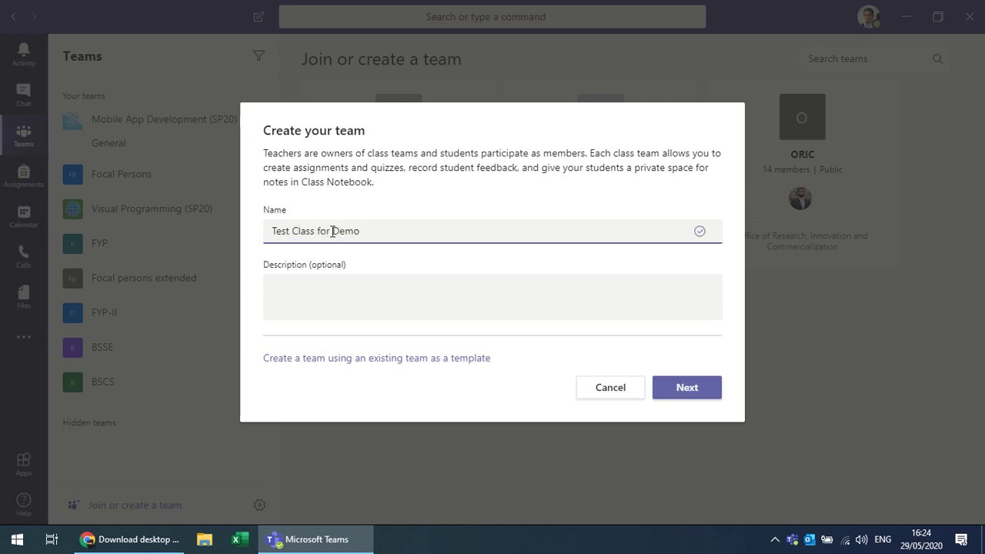
left_click(340, 289)
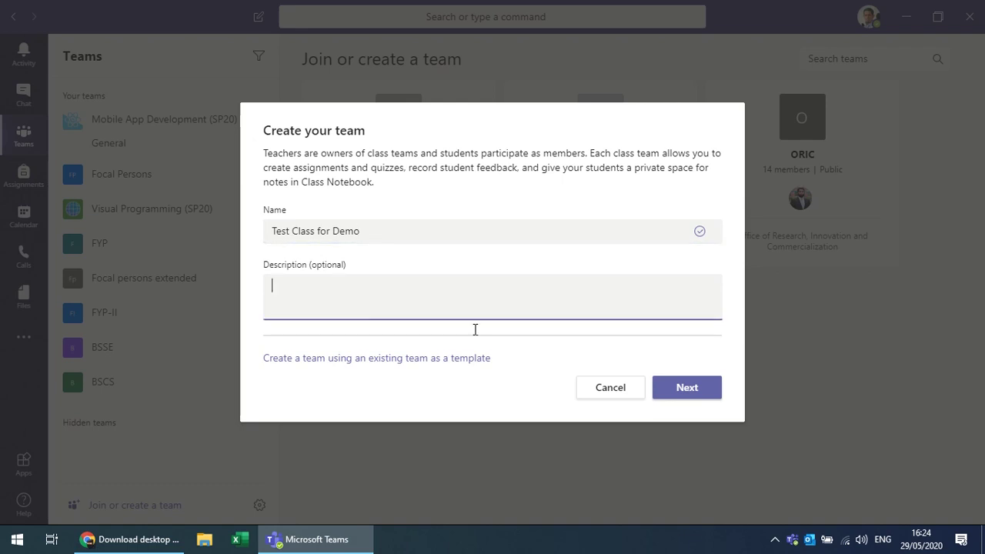
left_click(685, 399)
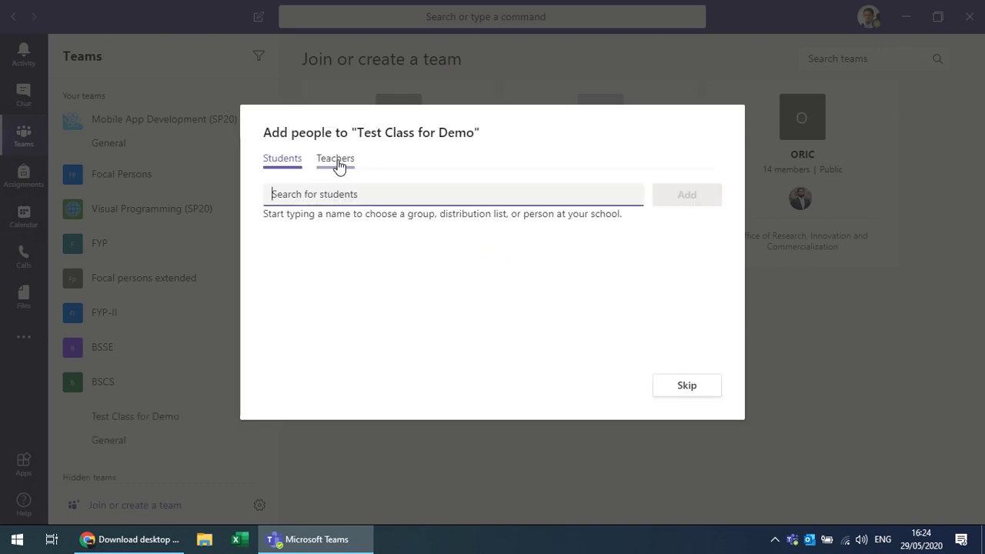
Step: Look over the Teachers and Students tabs in Add people, then skip adding anyone to the class
left_click(337, 164)
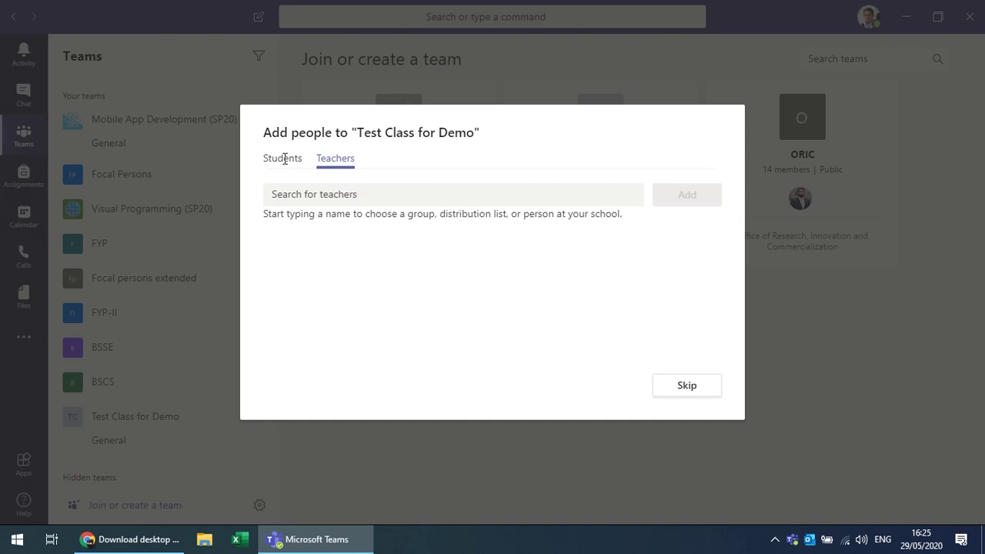
left_click(285, 158)
left_click(348, 193)
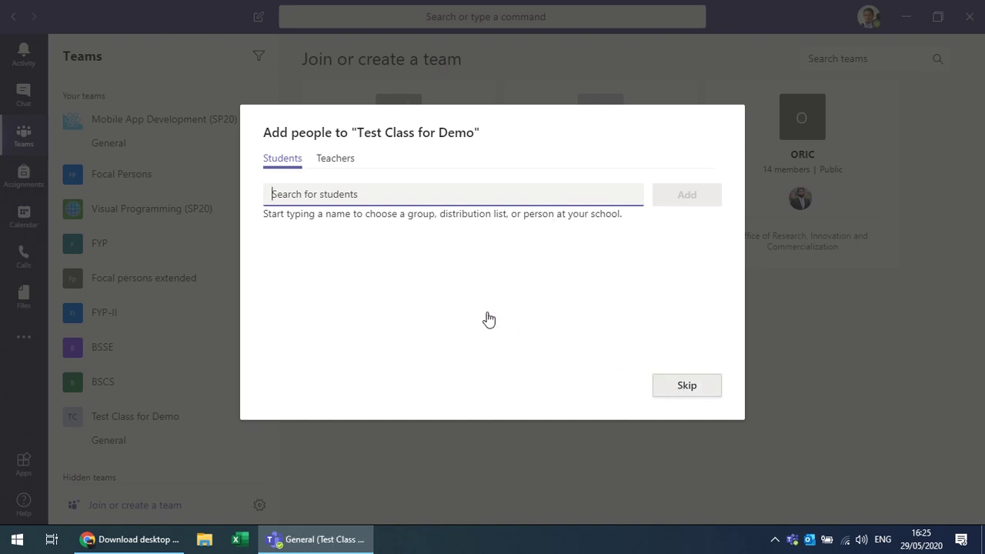
key("Escape")
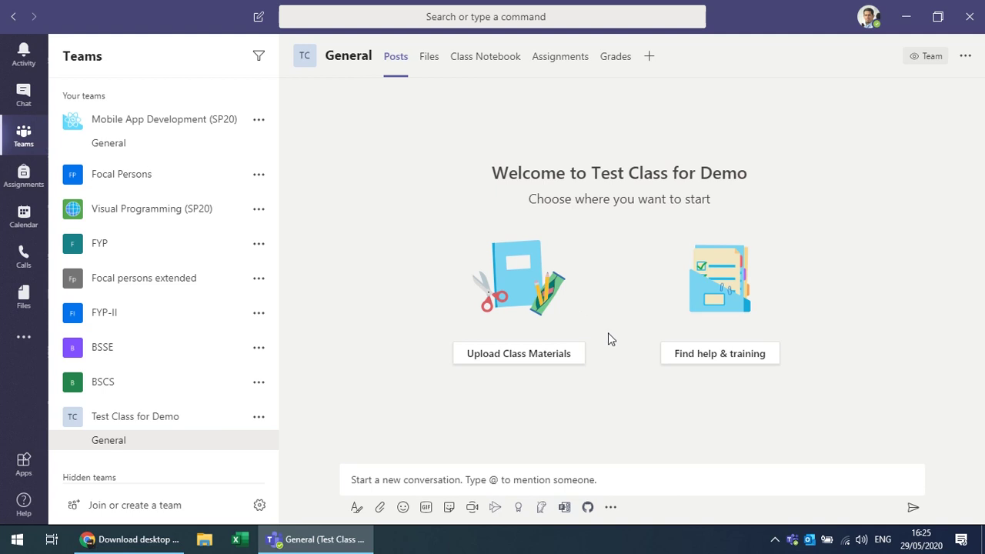
Step: View the General channel's Files tab with its Class Materials folder, then bring up the team's '...' options
left_click(429, 60)
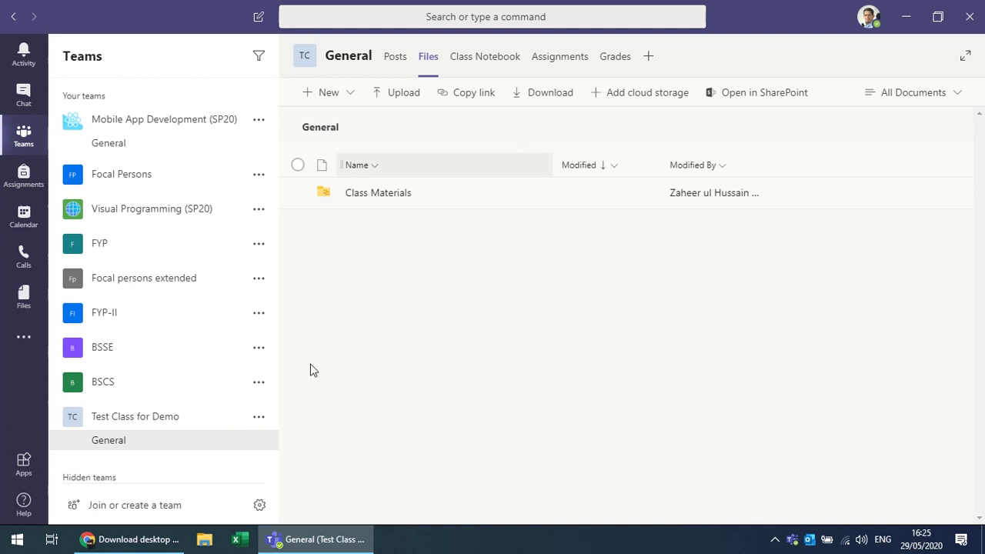
left_click(258, 421)
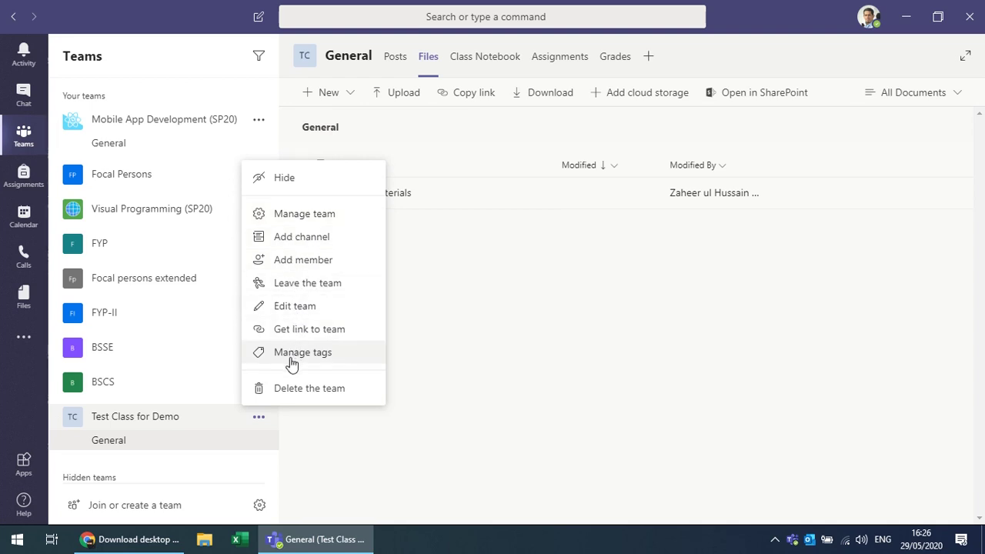
Step: Open Manage team for Test Class for Demo and show its Settings tab
left_click(286, 217)
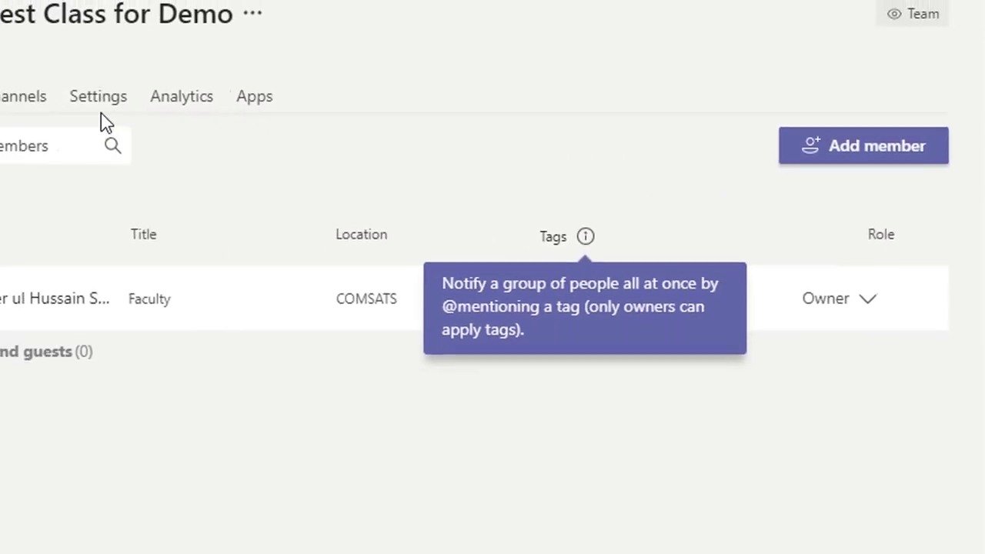
left_click(102, 106)
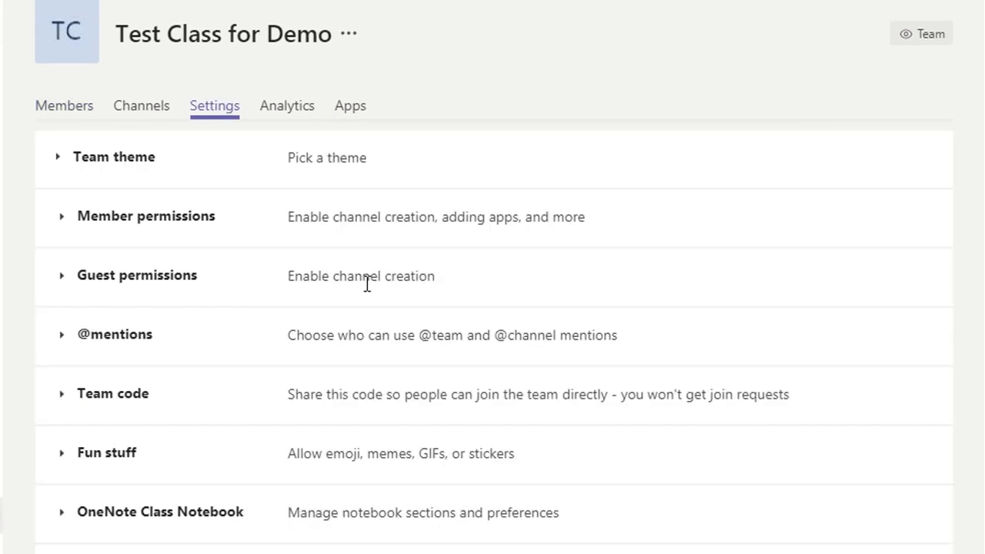
Step: Generate a team join code under Team code, select it, then remove it so none remains
left_click(112, 404)
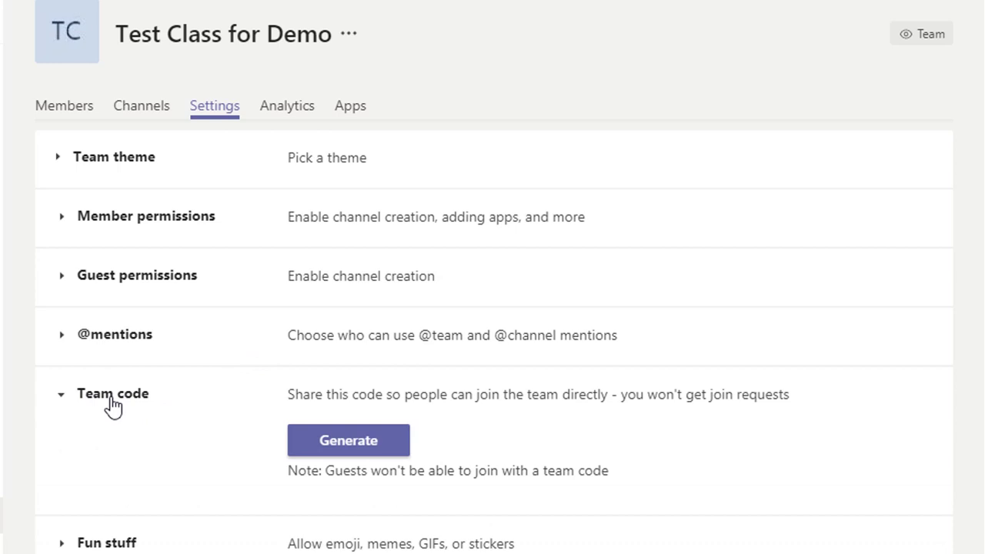
left_click(362, 449)
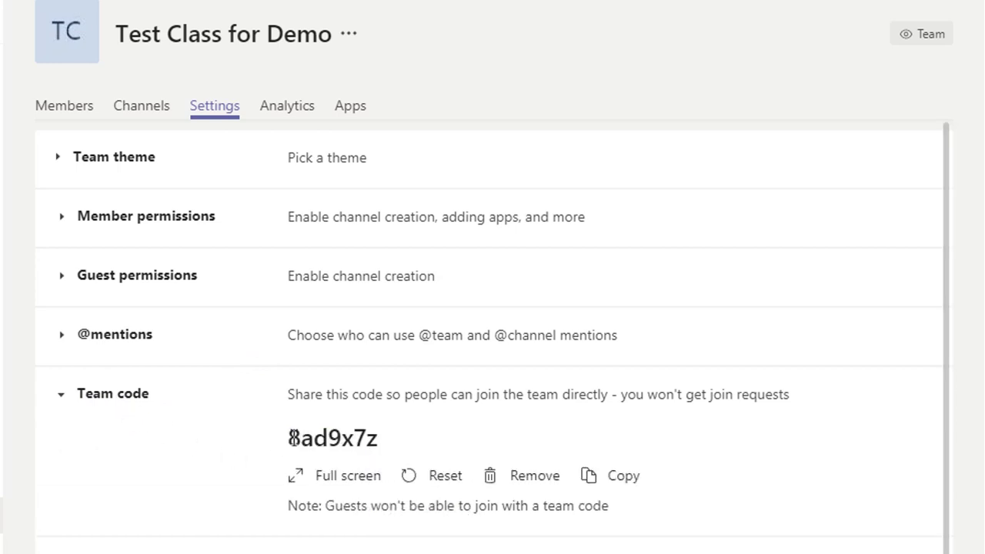
left_click_drag(292, 437, 385, 442)
left_click(358, 442)
left_click_drag(289, 438, 381, 440)
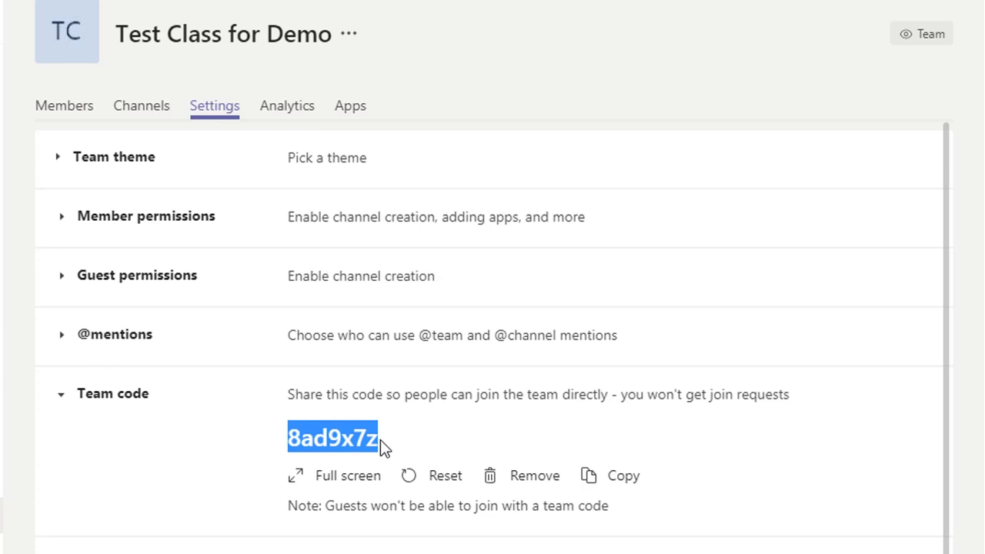
left_click(335, 447)
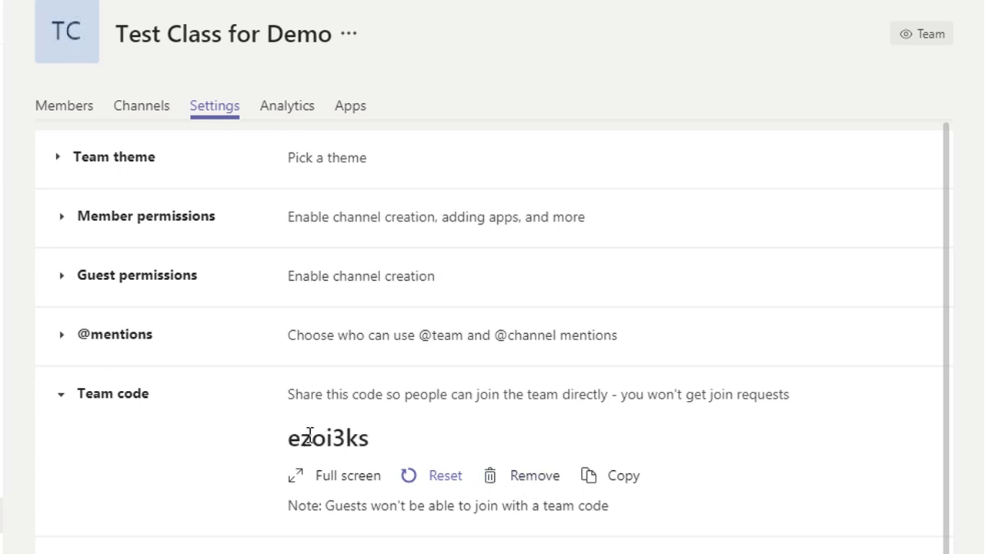
left_click(525, 475)
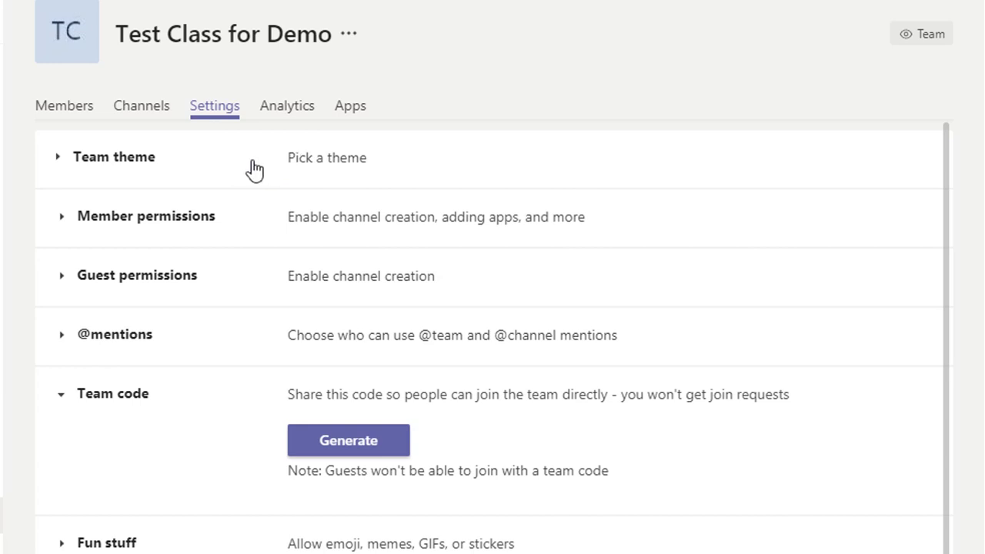
Step: Review member permissions in Settings, then open Analytics showing 1 user, 6 apps and 2.85 MB files
left_click(254, 225)
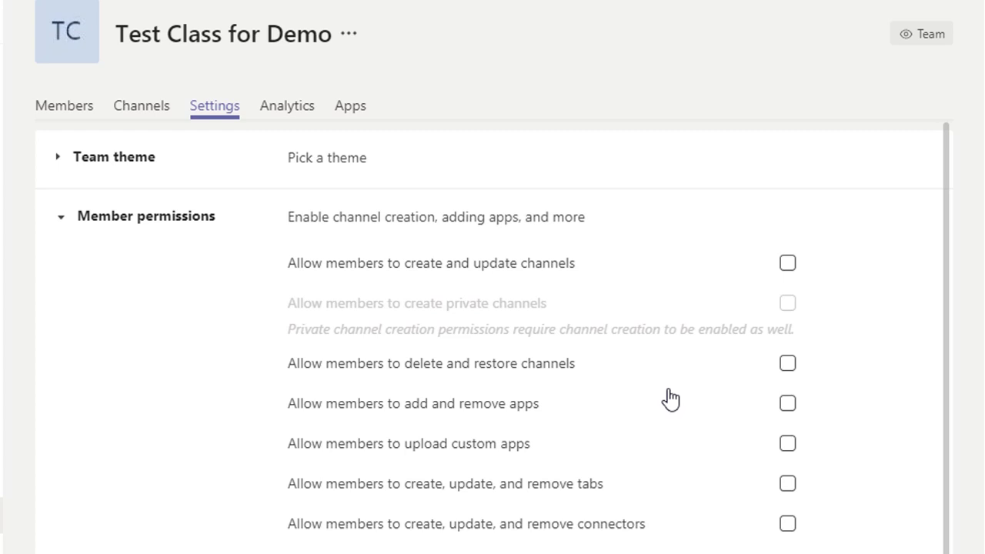
scroll(670, 397, "down", 2)
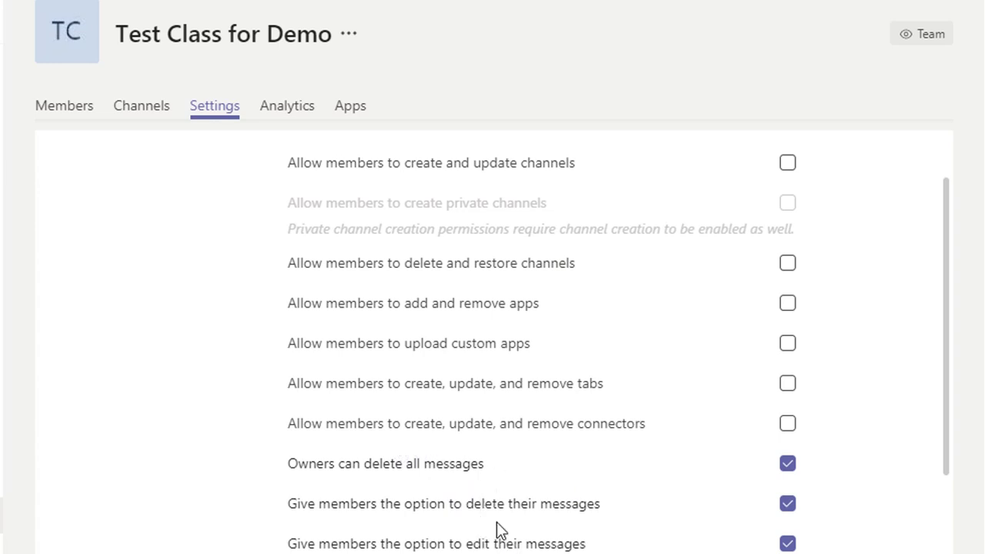
scroll(567, 510, "down", 3)
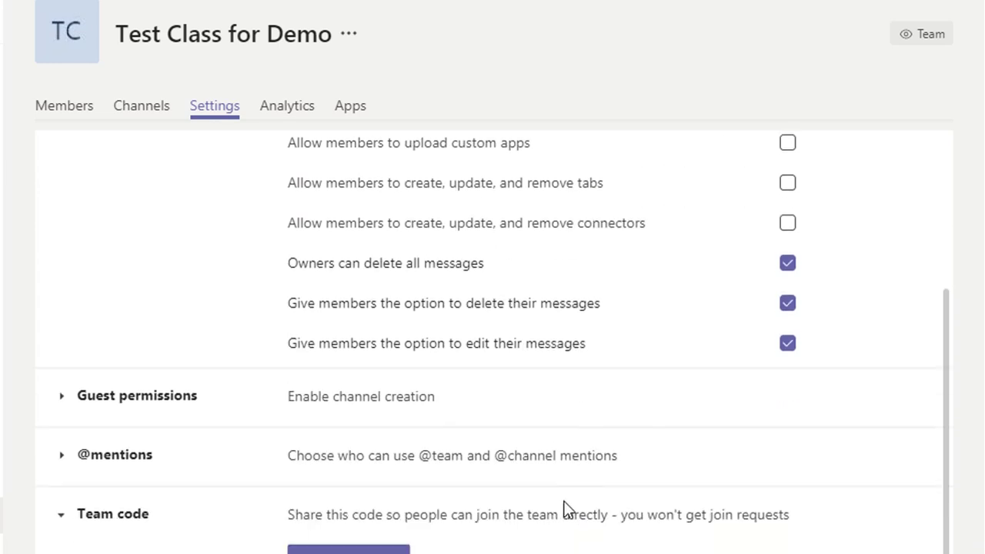
scroll(385, 457, "down", 2)
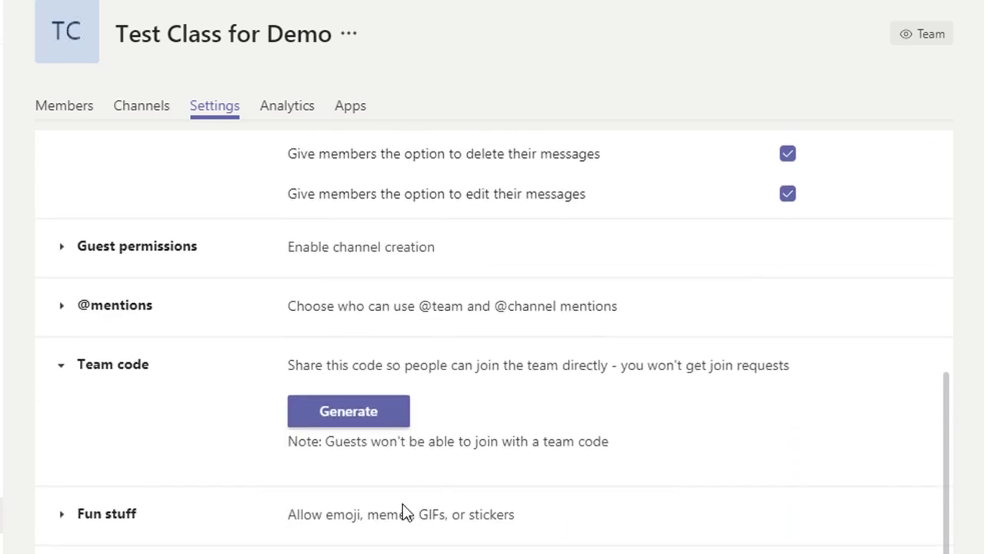
scroll(143, 418, "up", 4)
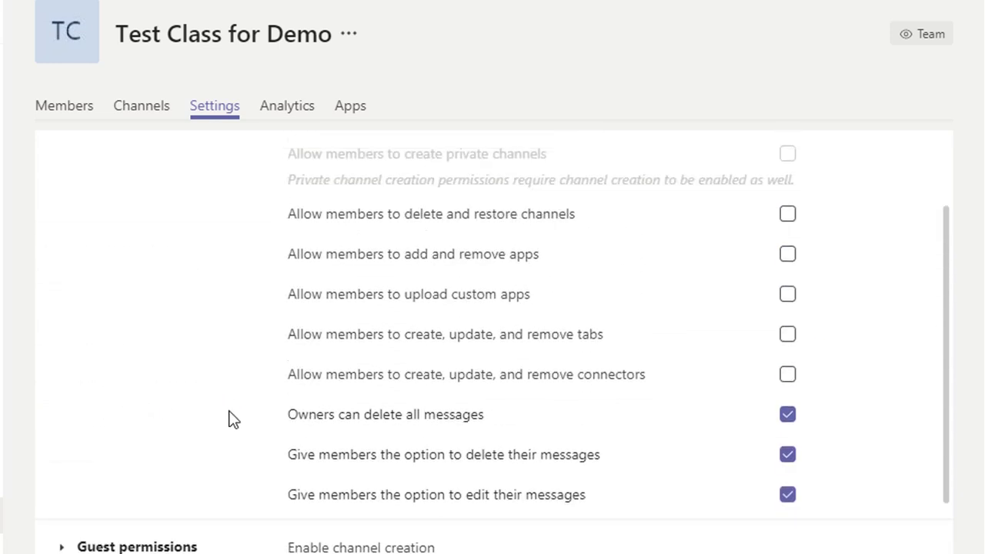
scroll(234, 419, "up", 2)
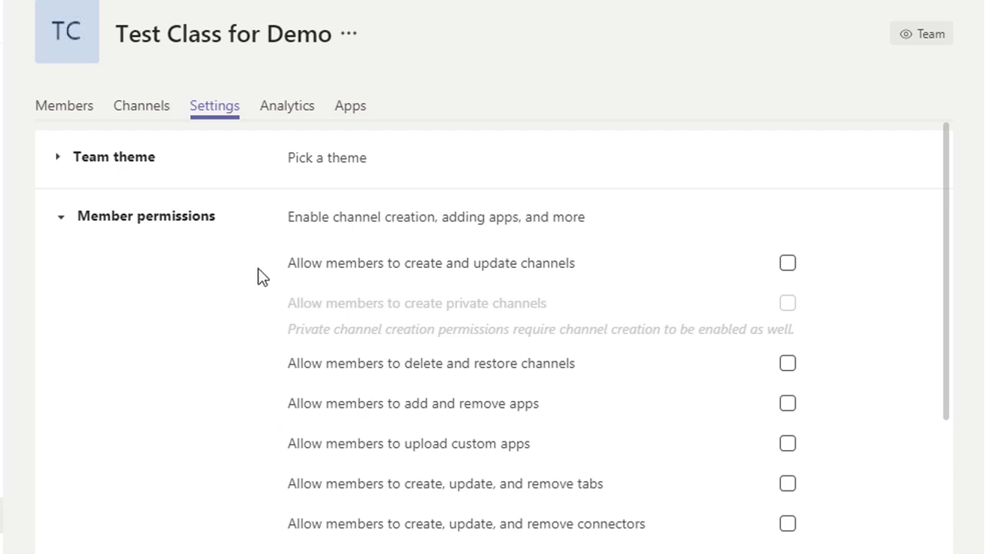
left_click(286, 111)
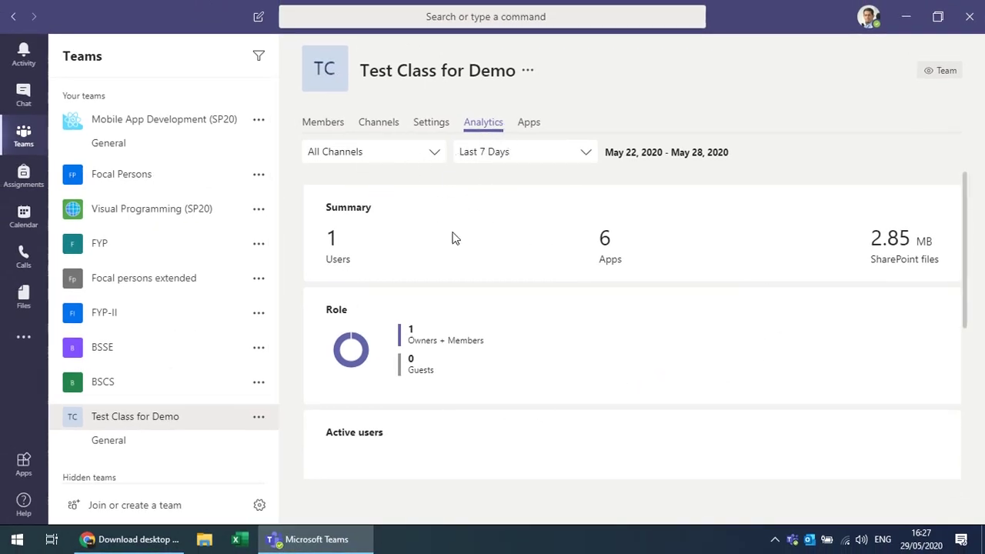
Step: Review Visual Programming (SP20)'s Manage team analytics charts for users, posts, messages and meetings, then its pending requests
left_click(259, 211)
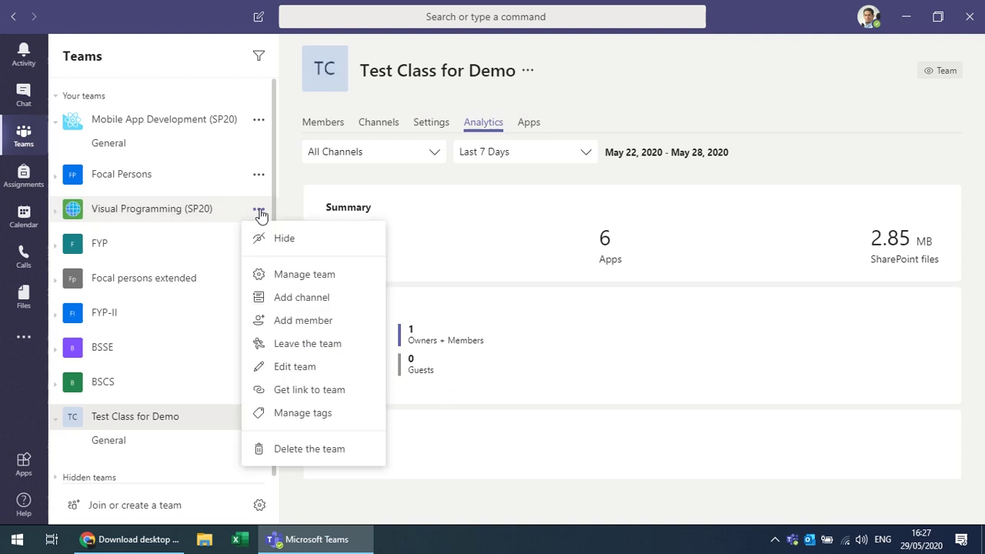
left_click(280, 276)
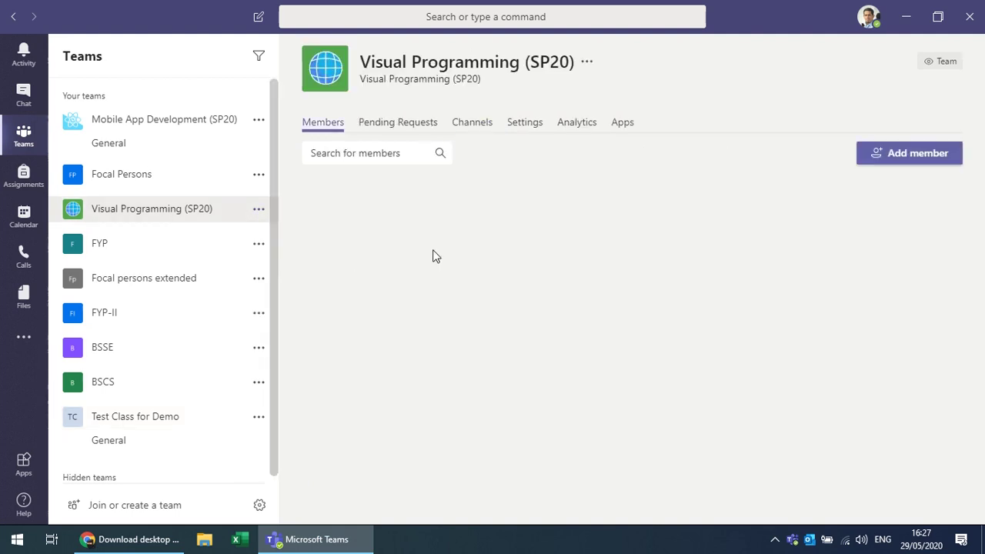
left_click(576, 123)
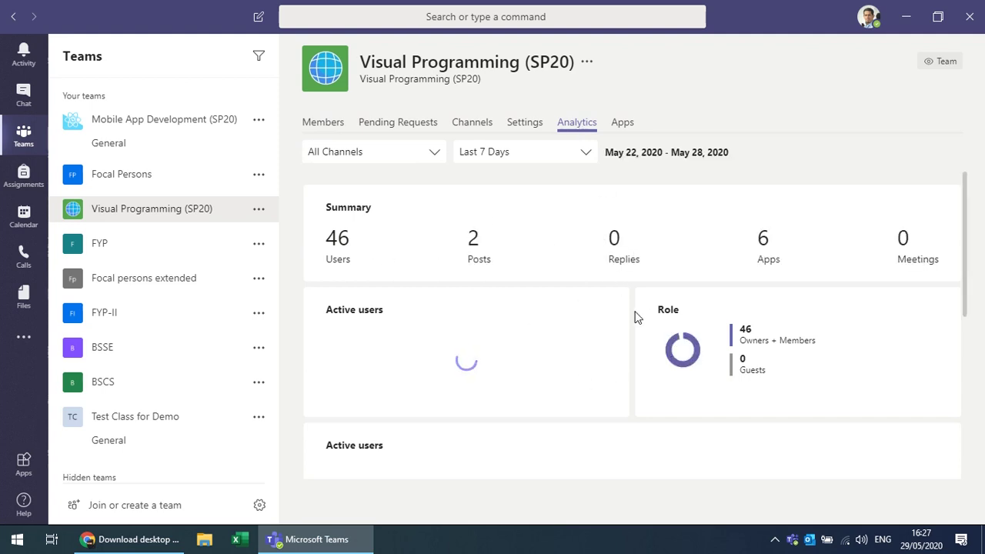
scroll(635, 316, "down", 2)
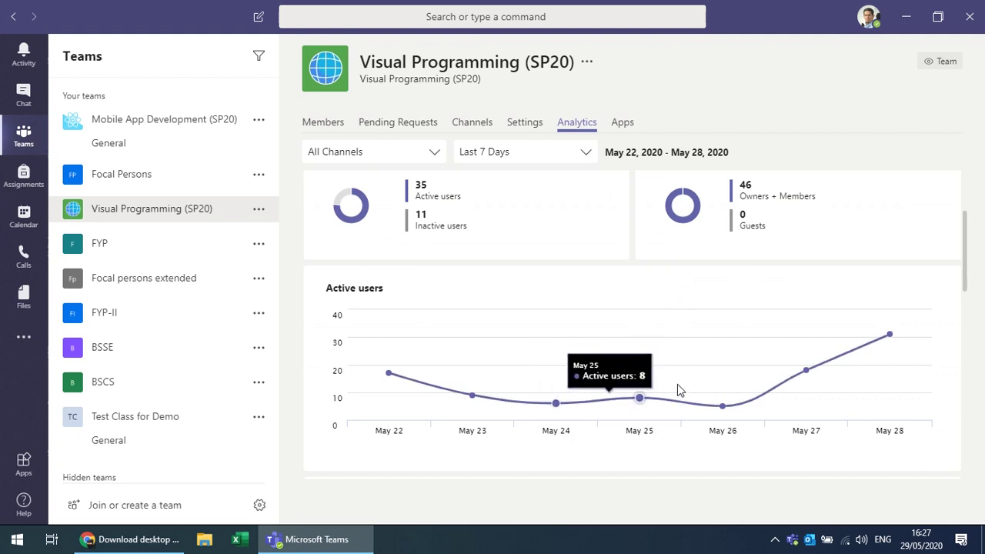
scroll(587, 409, "down", 3)
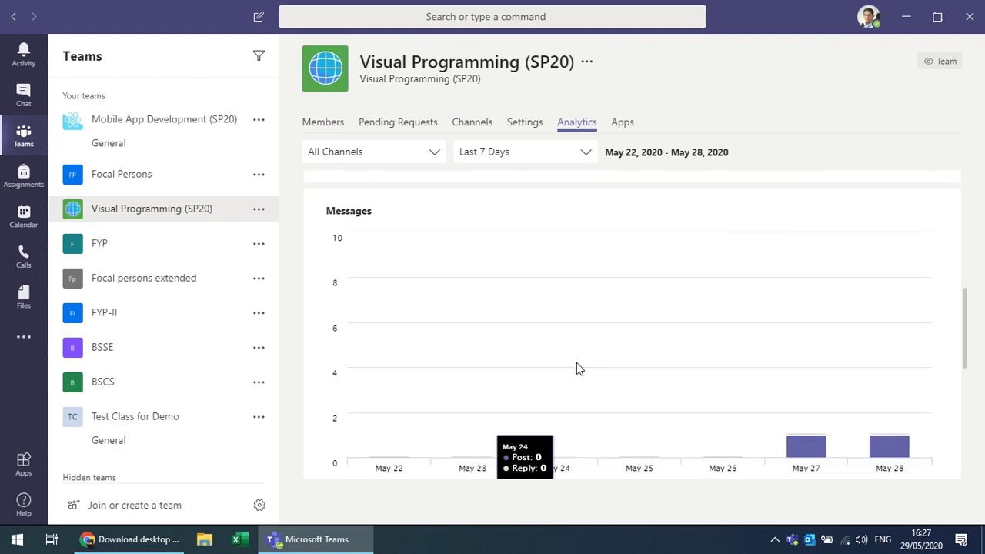
scroll(593, 356, "down", 3)
scroll(593, 332, "down", 2)
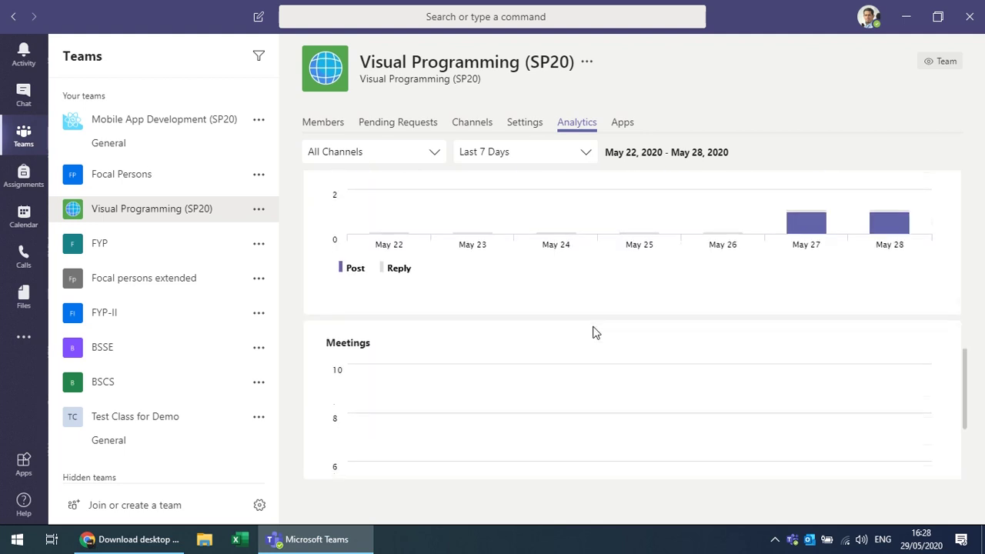
scroll(593, 332, "down", 1)
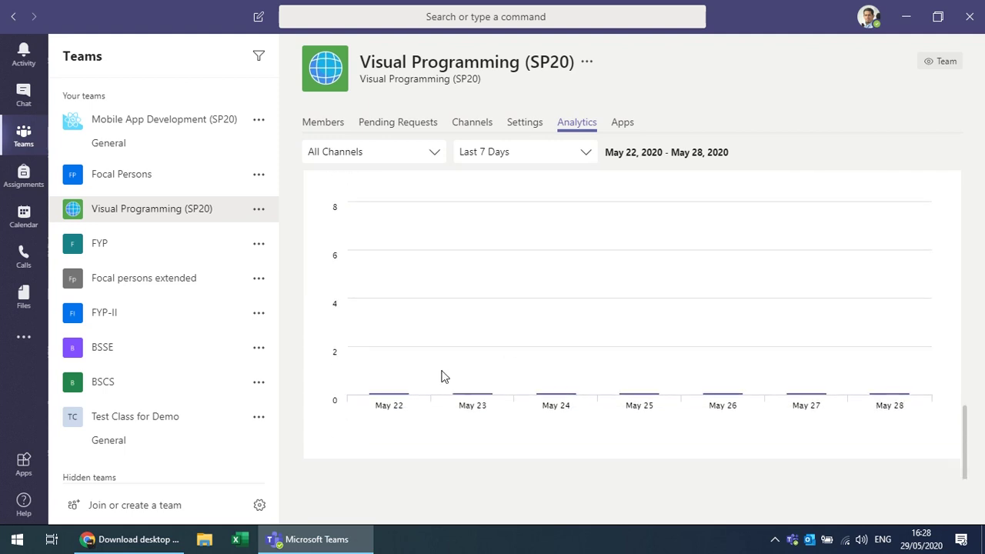
scroll(545, 386, "up", 10)
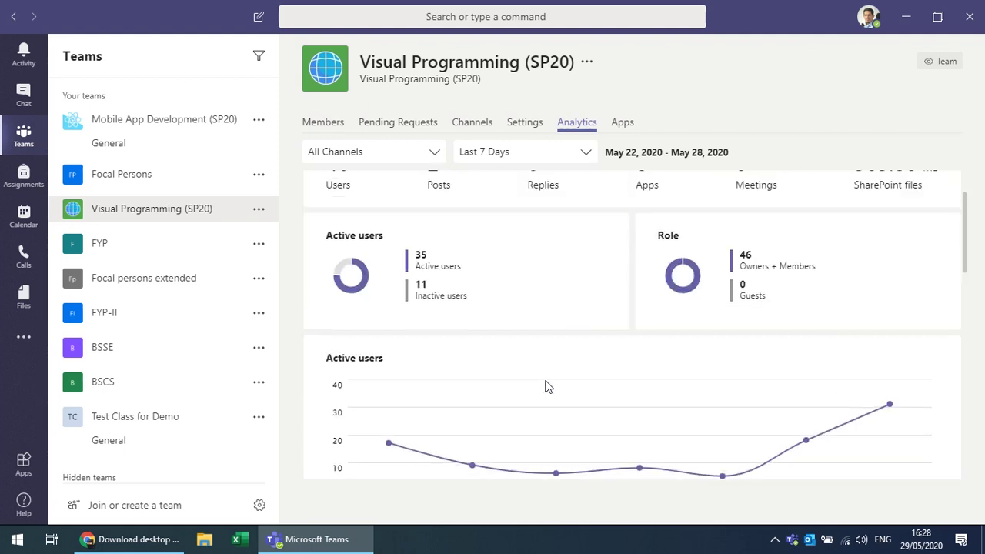
scroll(546, 386, "up", 2)
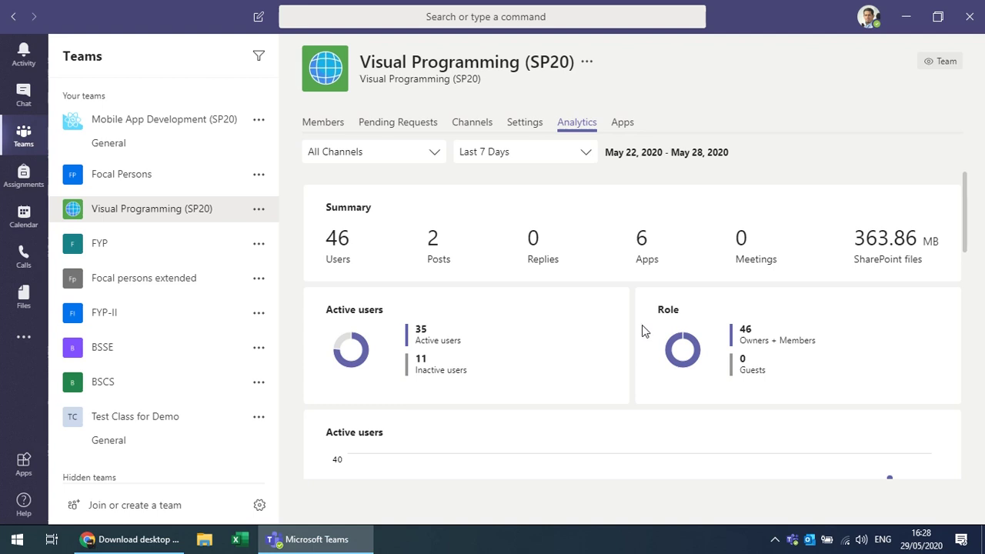
left_click(379, 125)
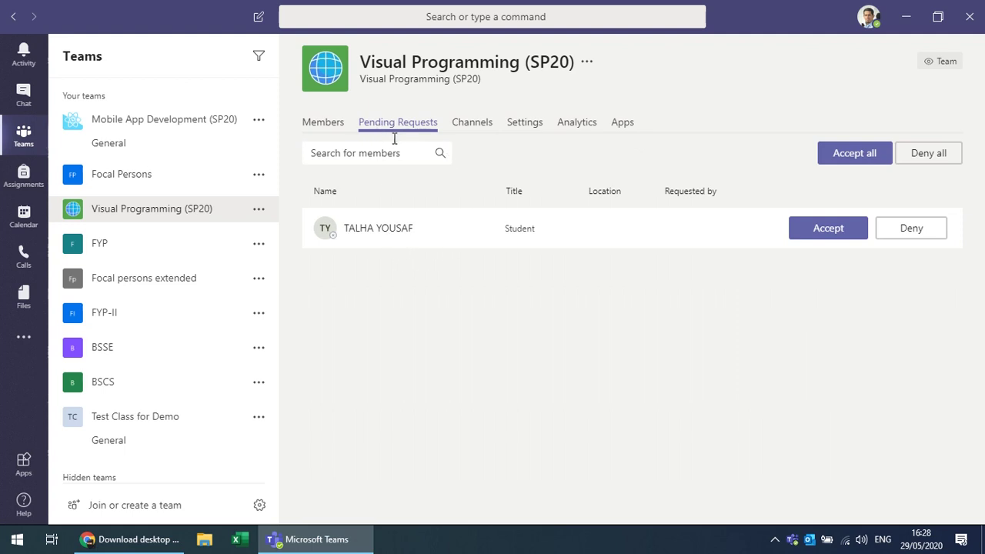
Step: Accept the student's request to join Visual Programming (SP20), then go to the recent chats
mouse_move(393, 229)
left_click(825, 234)
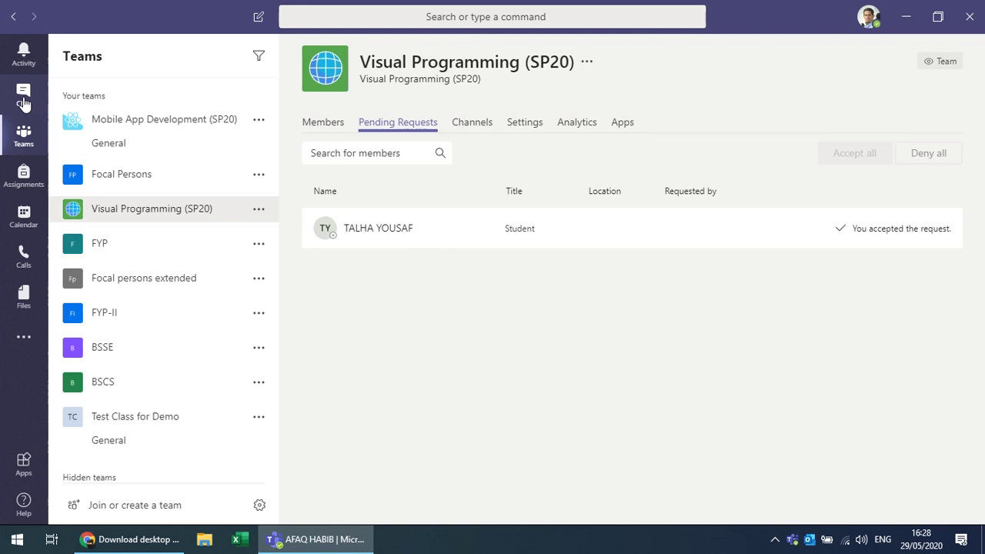
left_click(23, 96)
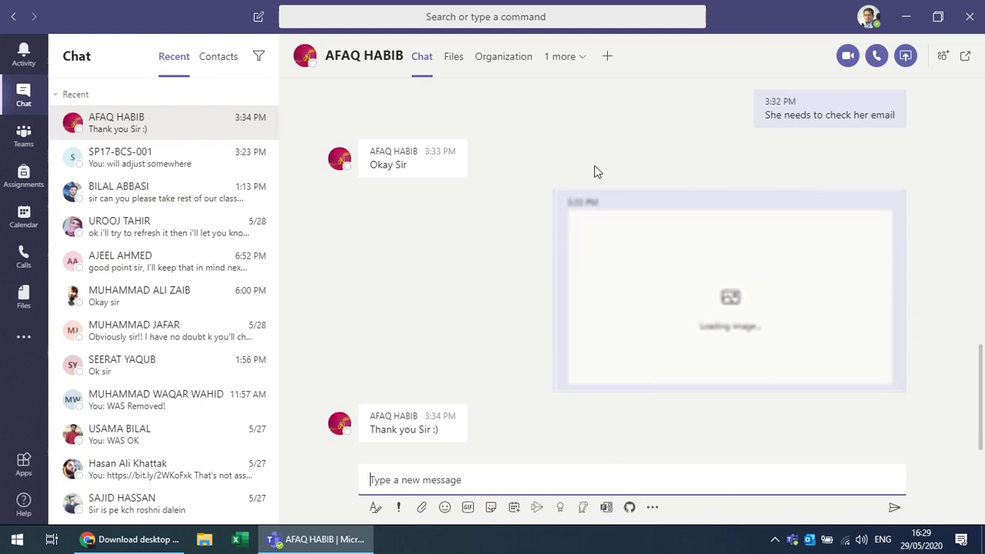
Step: Open the SP17-BCS-001 chat, check its shared files, and start a new chat with formatting options shown
left_click(167, 159)
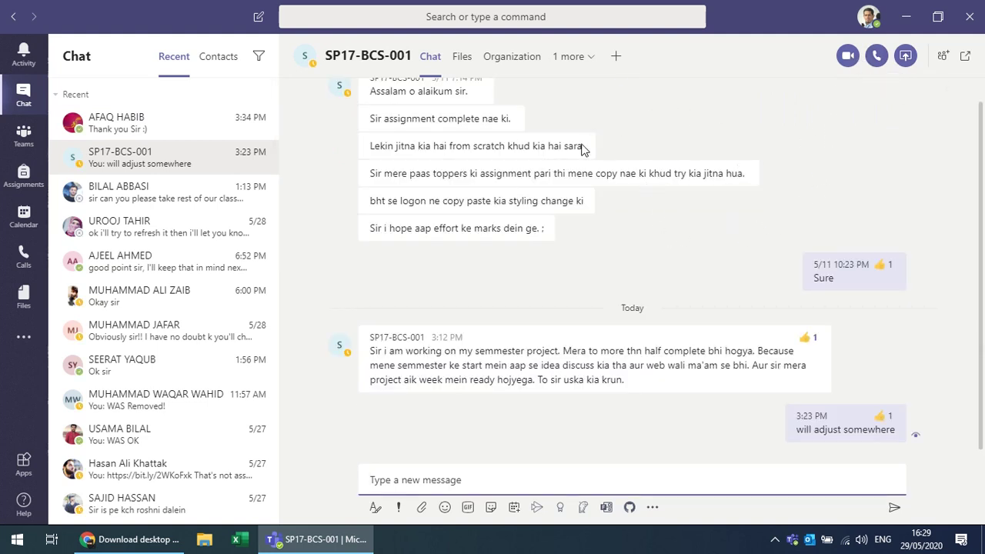
left_click(463, 62)
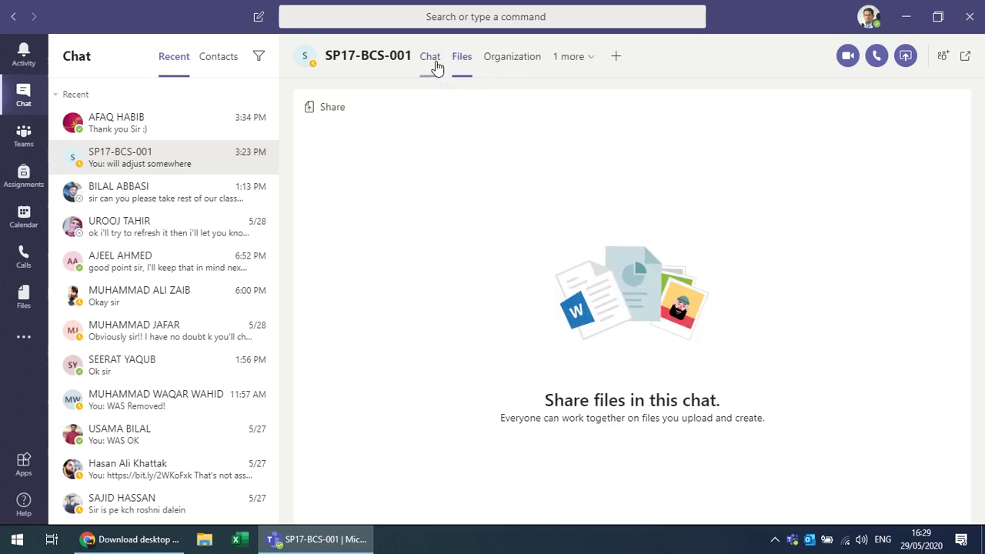
left_click(432, 87)
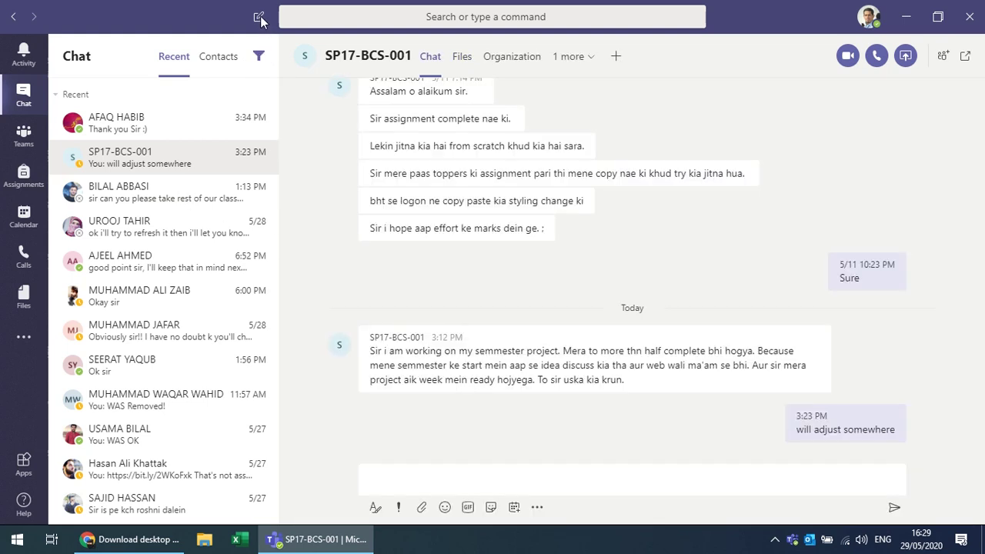
left_click(258, 19)
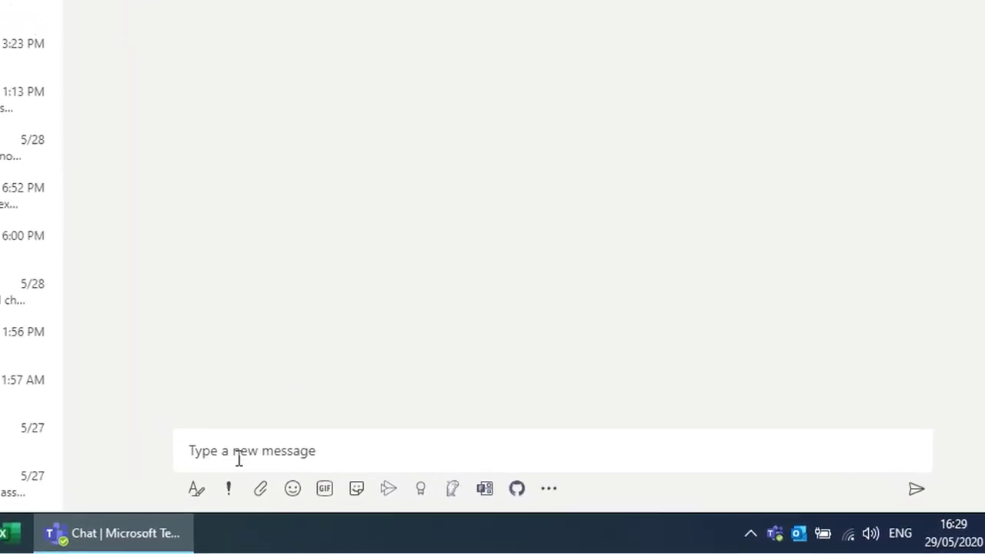
left_click(197, 489)
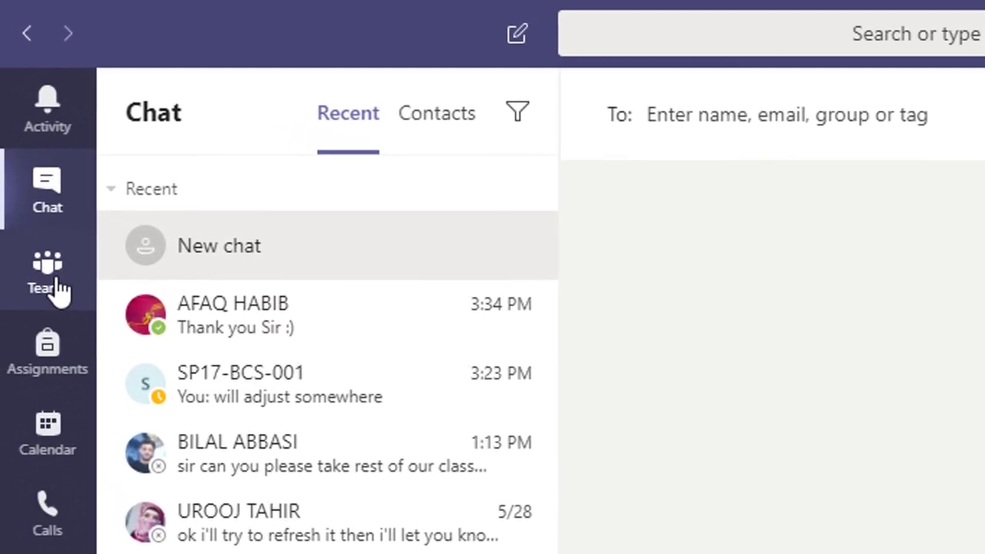
Step: Switch to the Teams list, then step back through the earlier chat screens
left_click(56, 288)
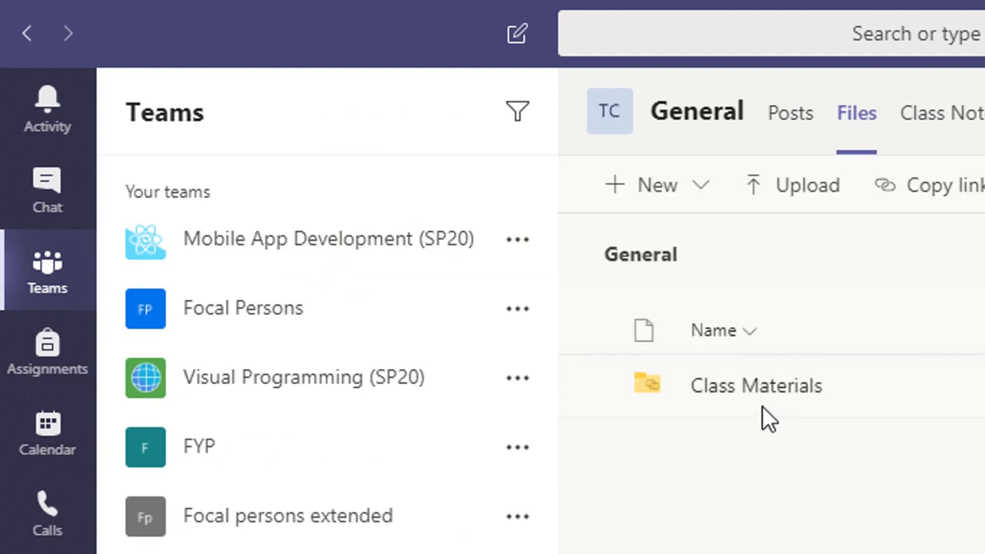
left_click(30, 34)
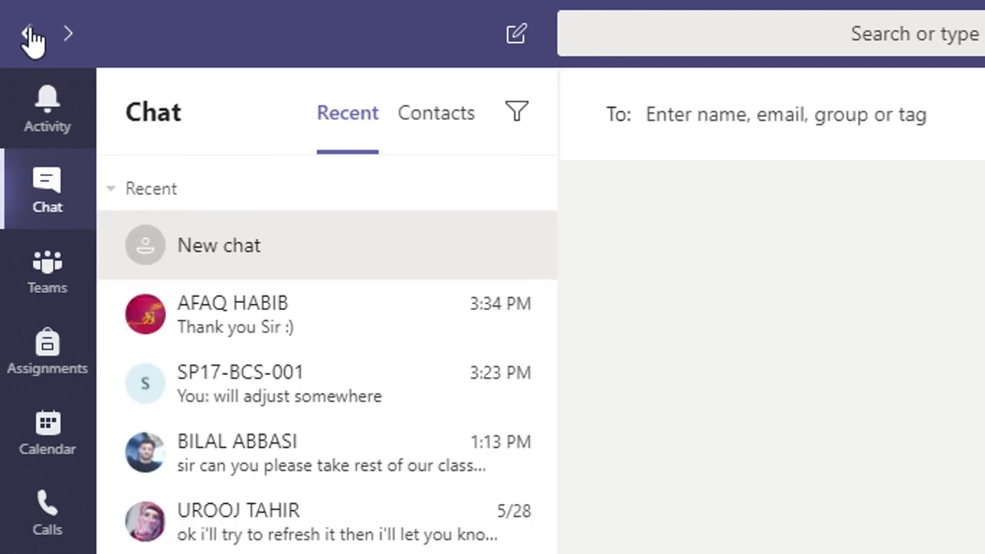
left_click(30, 35)
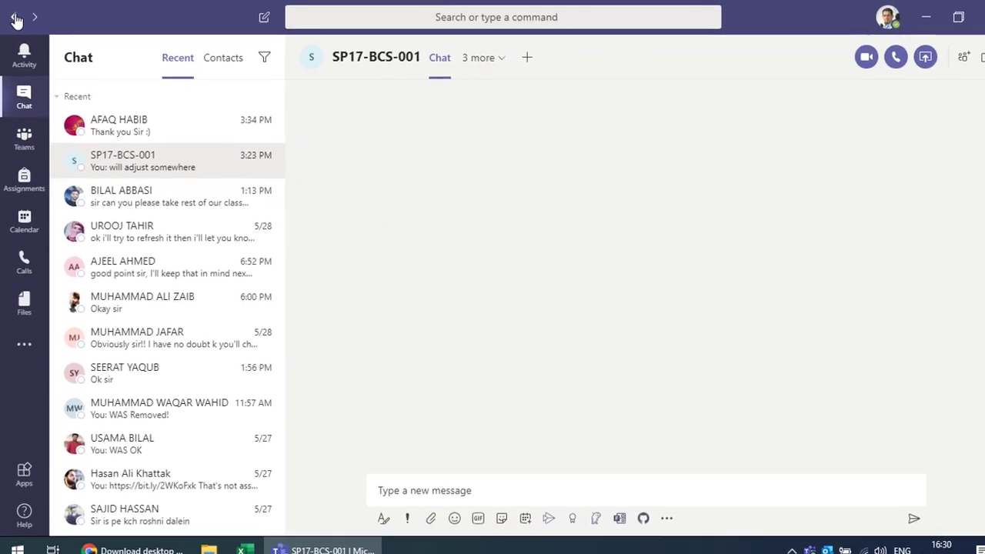
left_click(17, 20)
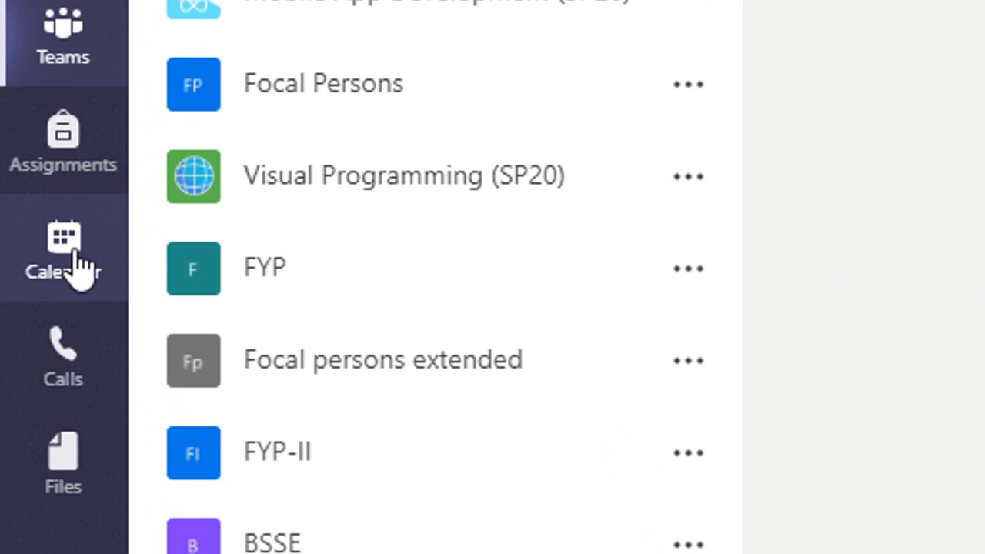
left_click(77, 254)
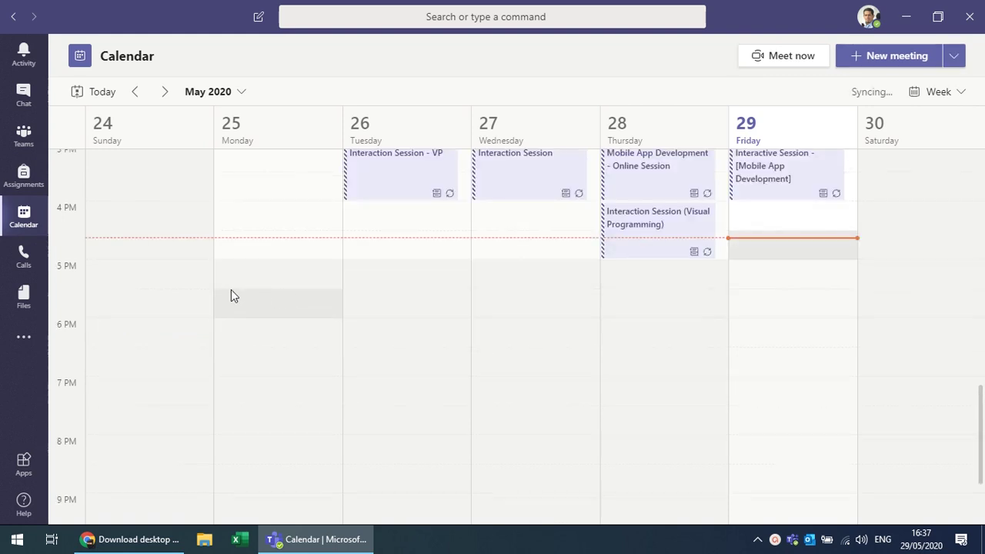
scroll(232, 295, "up", 2)
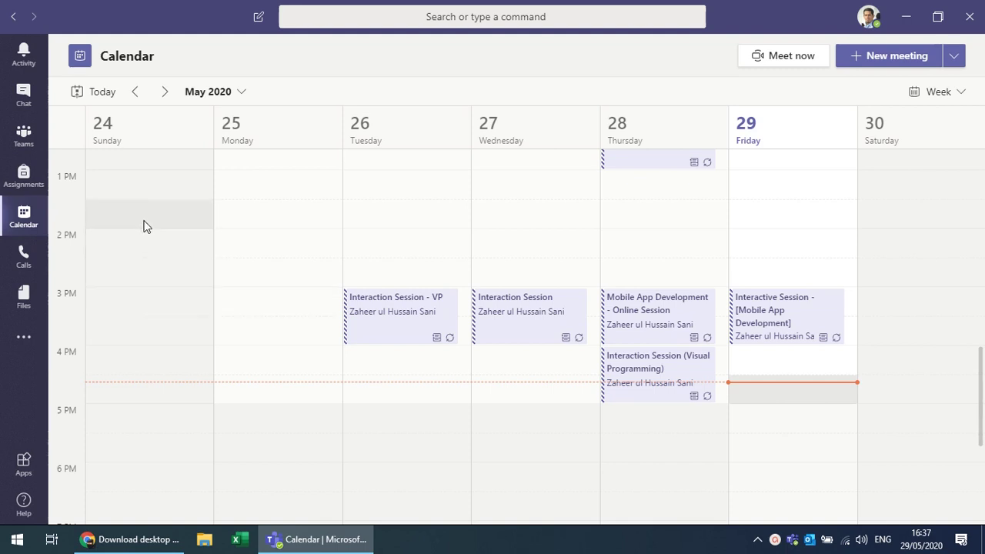
scroll(143, 223, "up", 2)
scroll(144, 226, "up", 1)
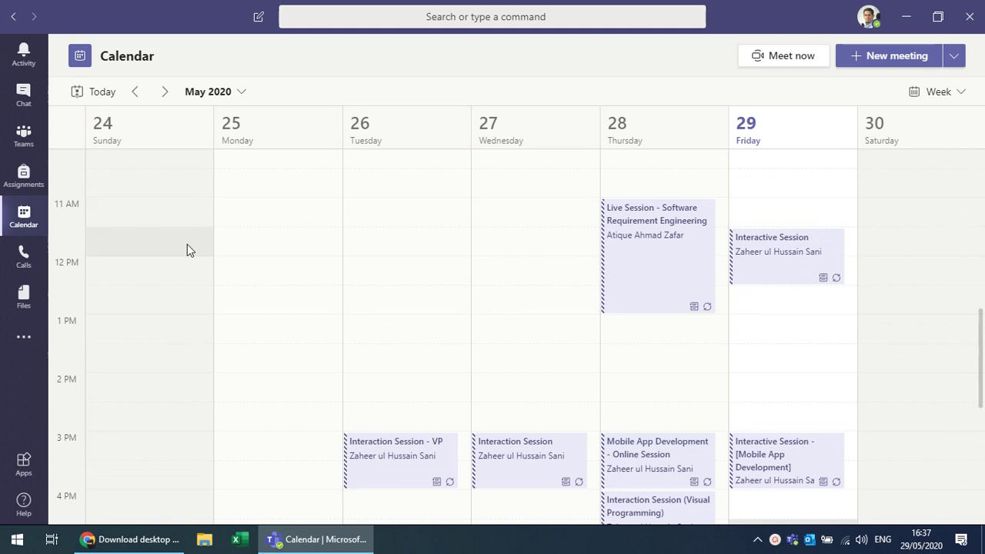
Step: Start a new meeting in the Monday 11 AM slot titled 'Online Session'
left_click(280, 222)
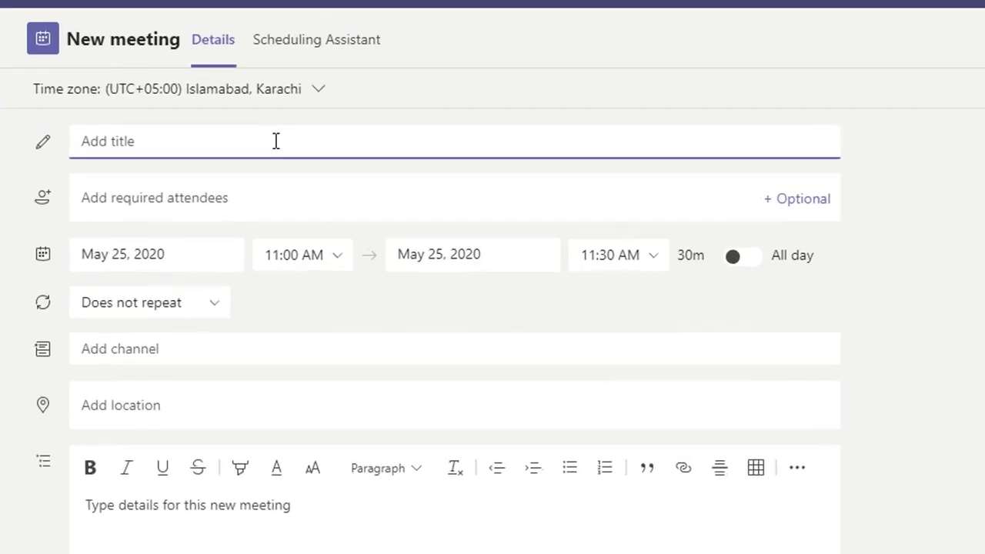
type("Online Session-I")
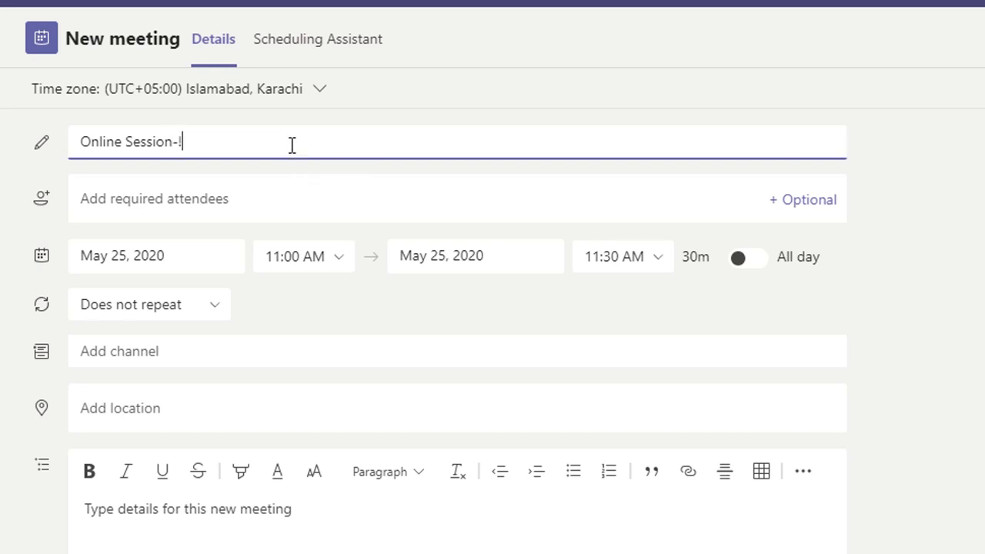
left_click(274, 203)
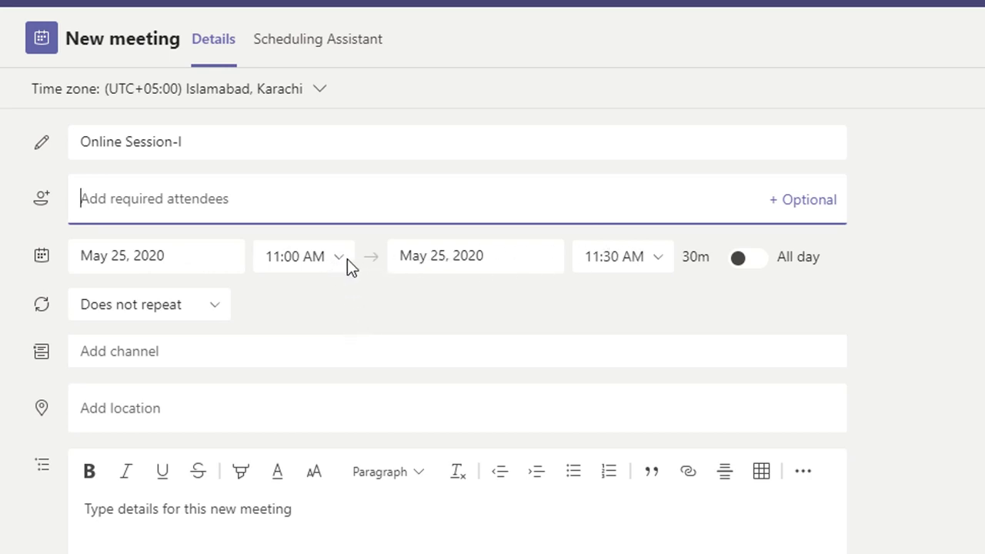
Step: Set the meeting to end at 12:30 PM and repeat weekly on Mondays
left_click(658, 260)
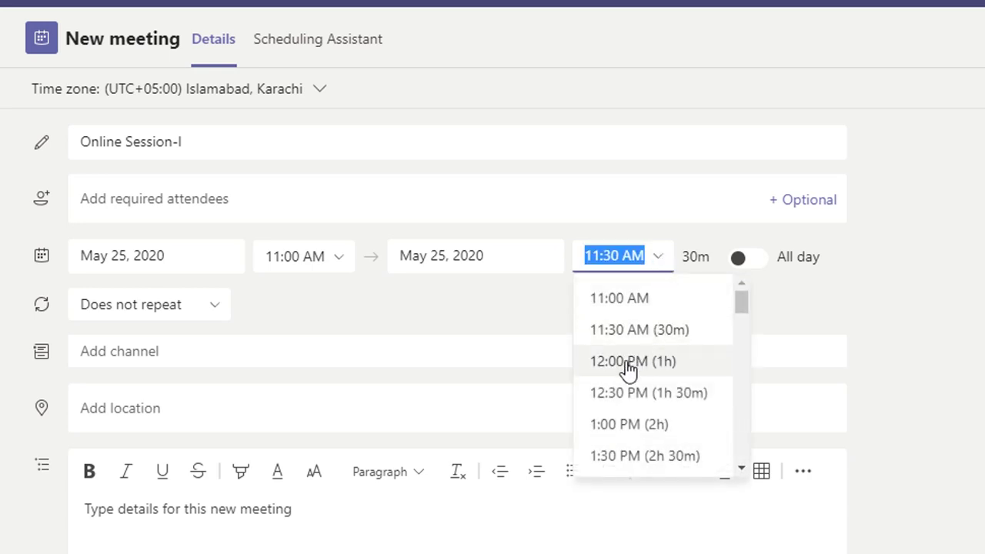
left_click(613, 394)
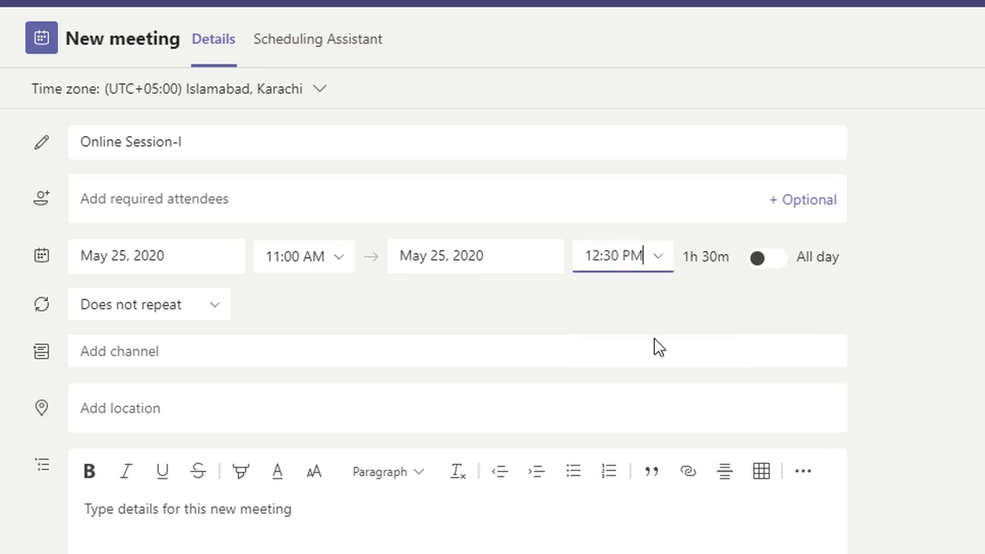
left_click(216, 312)
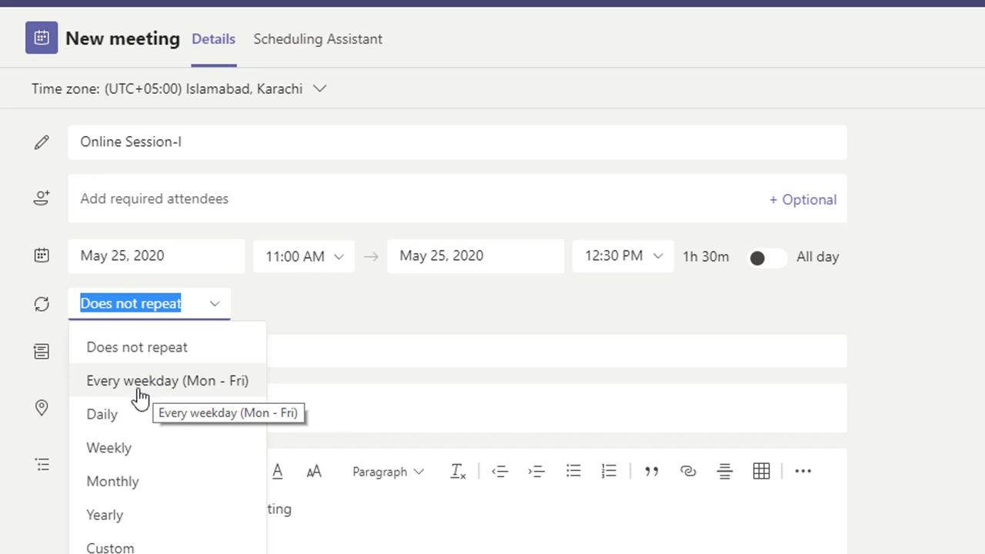
left_click(111, 448)
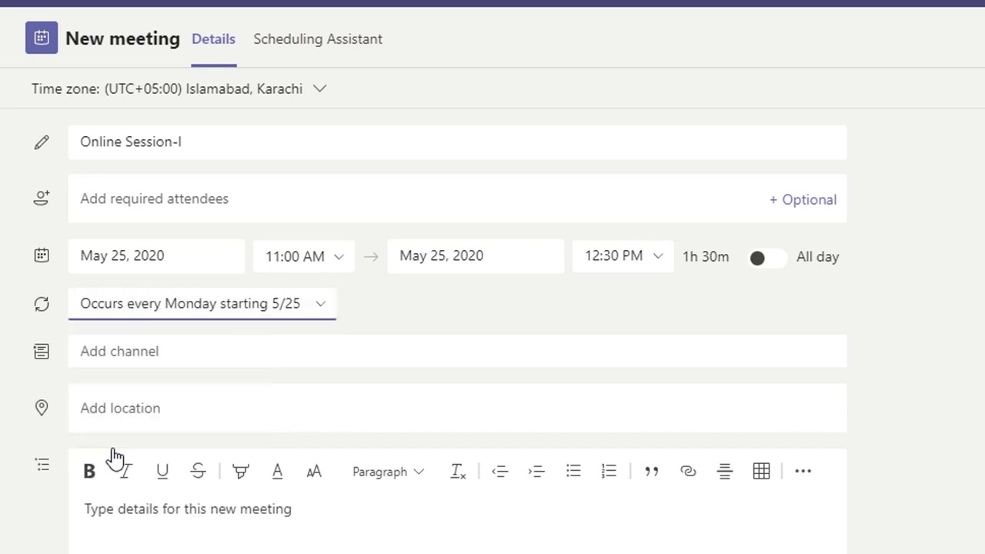
left_click(385, 317)
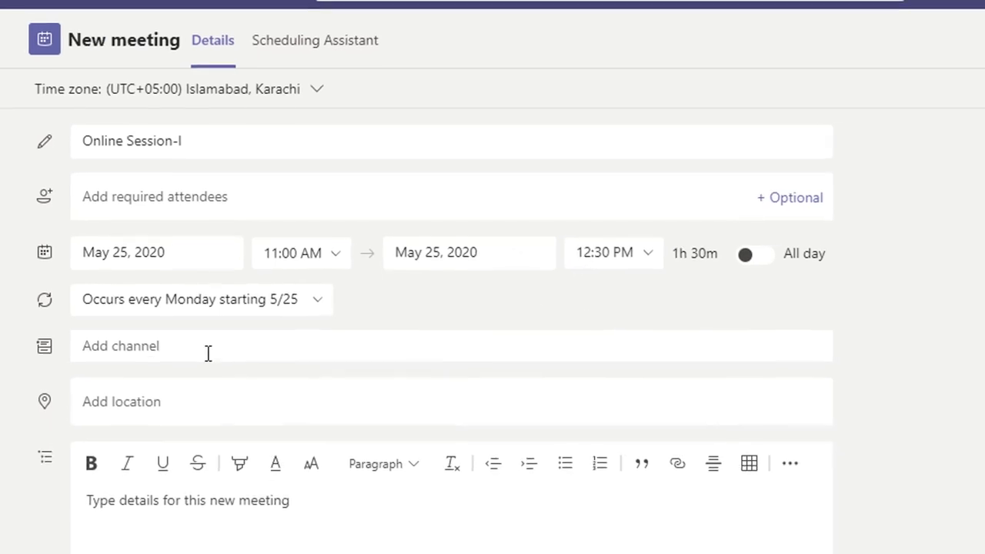
Step: Hold the meeting in the General channel of Test Class for Demo
left_click(219, 360)
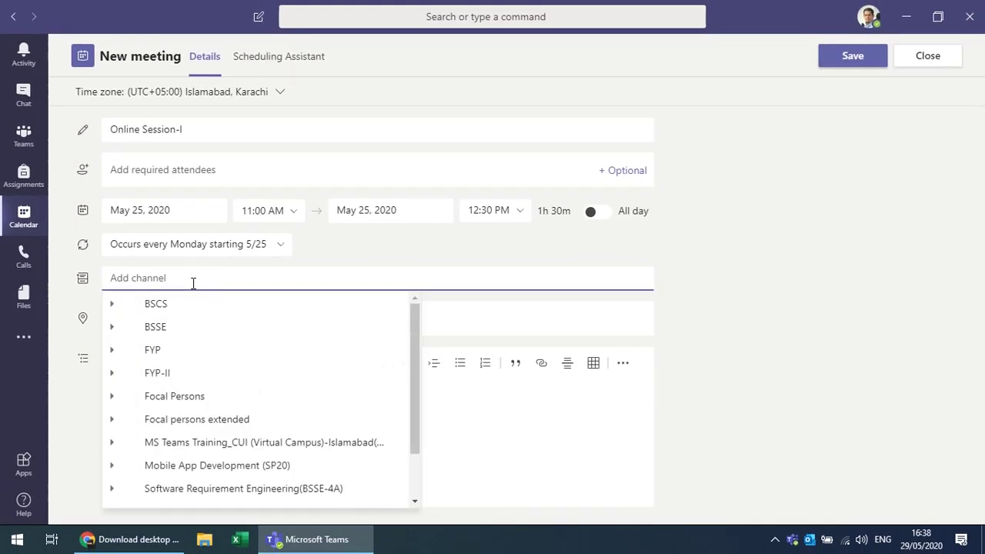
scroll(220, 419, "down", 2)
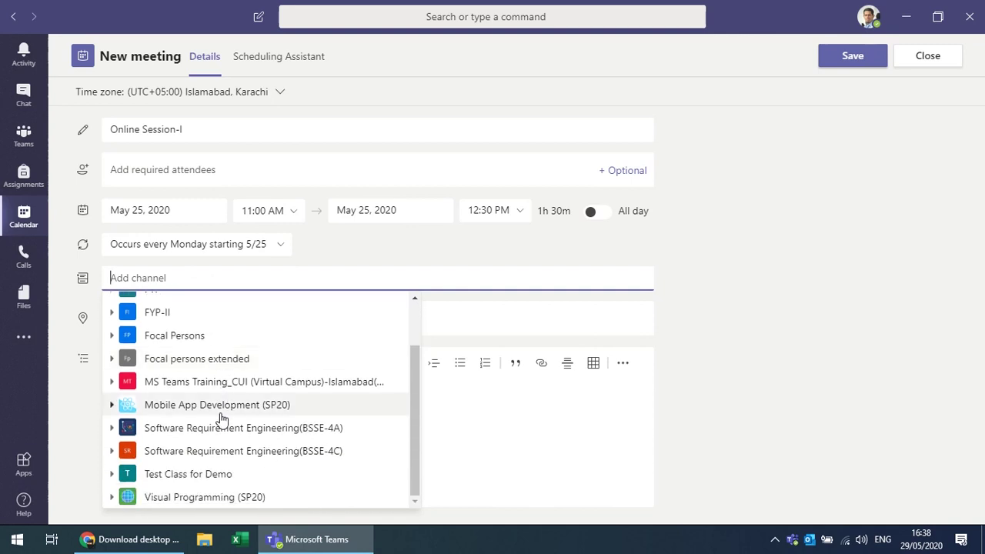
left_click(176, 476)
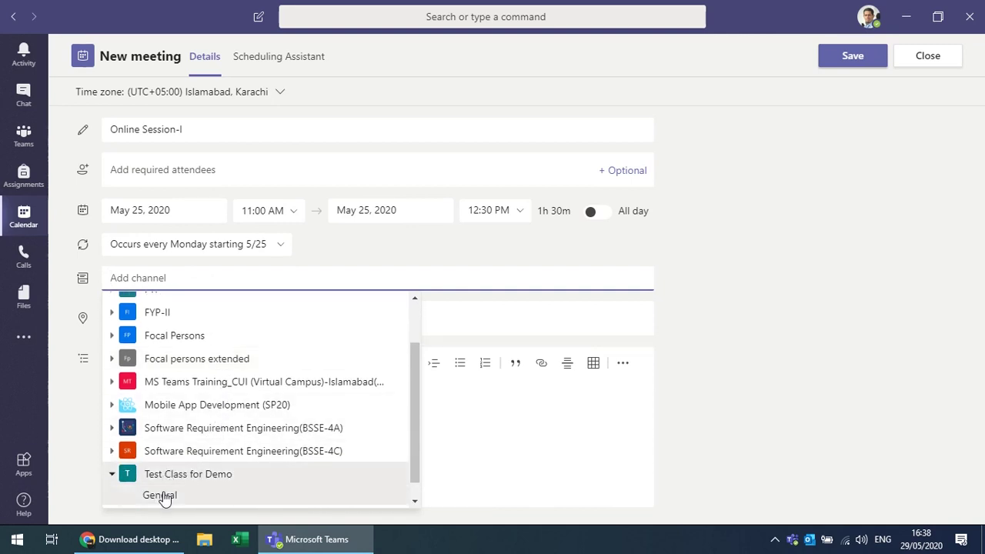
left_click(163, 496)
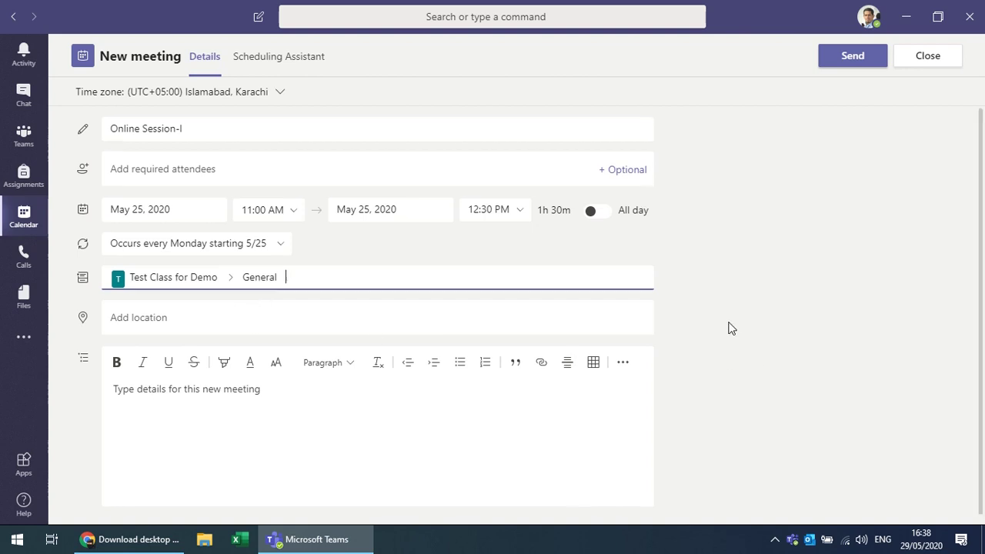
Step: Add 'Follow these guidelines:' with mic off, camera off, raise-hand bullets, and send the meeting
scroll(731, 327, "down", 1)
left_click(500, 420)
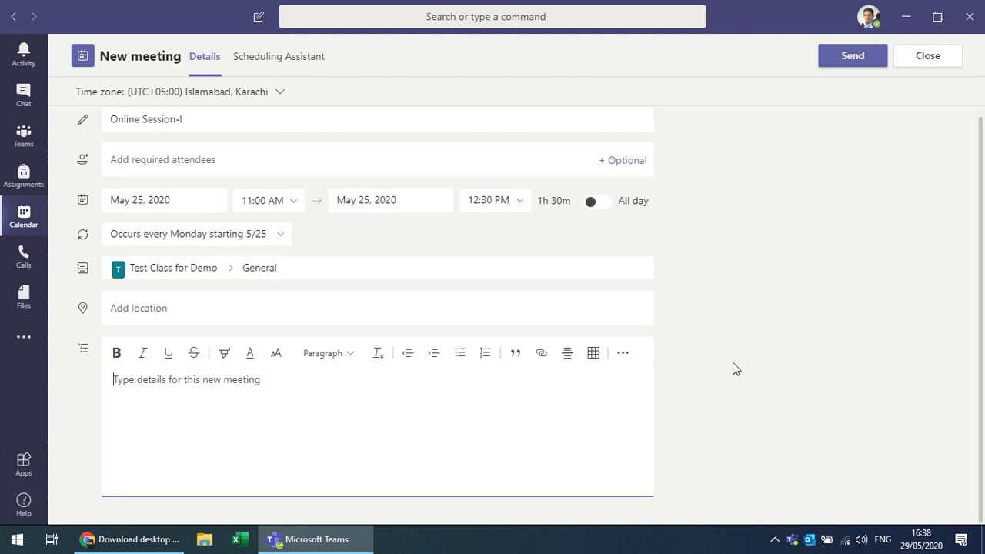
type("The")
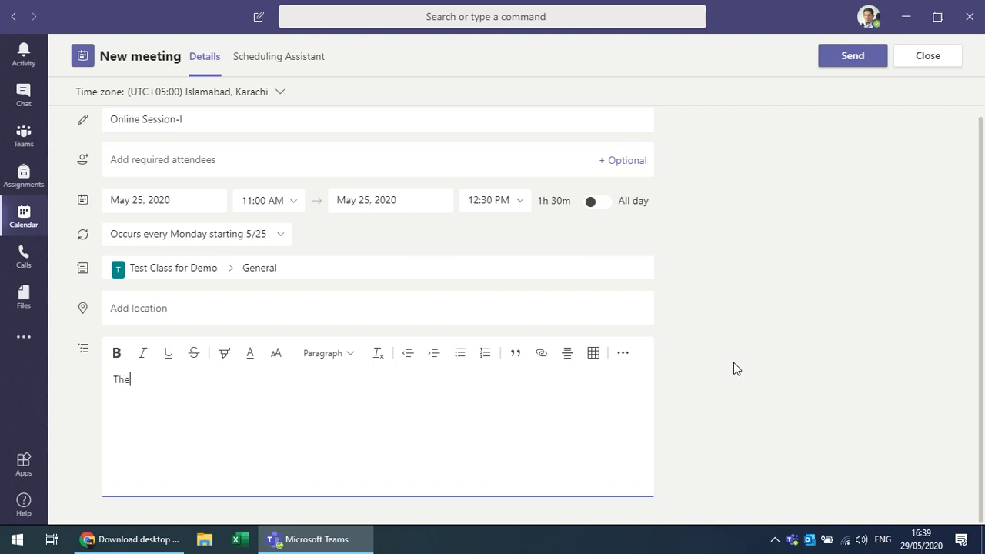
key("BackSpace")
key("BackSpace")
key("BackSpace")
type("Follow these guidelines:")
key("Return")
type("* Turn off the mic")
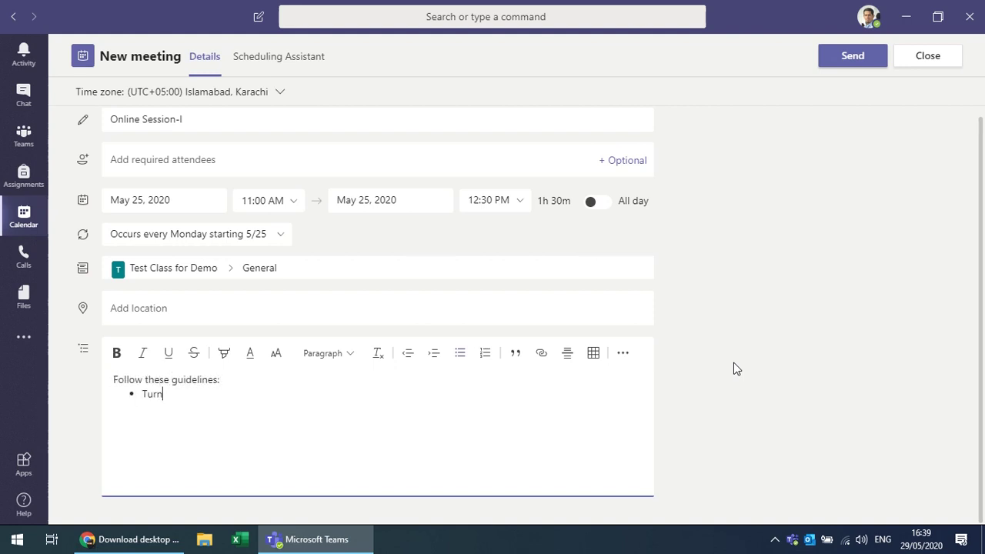
key("Return")
type("Turn off the video/camera")
key("Return")
type("Rai")
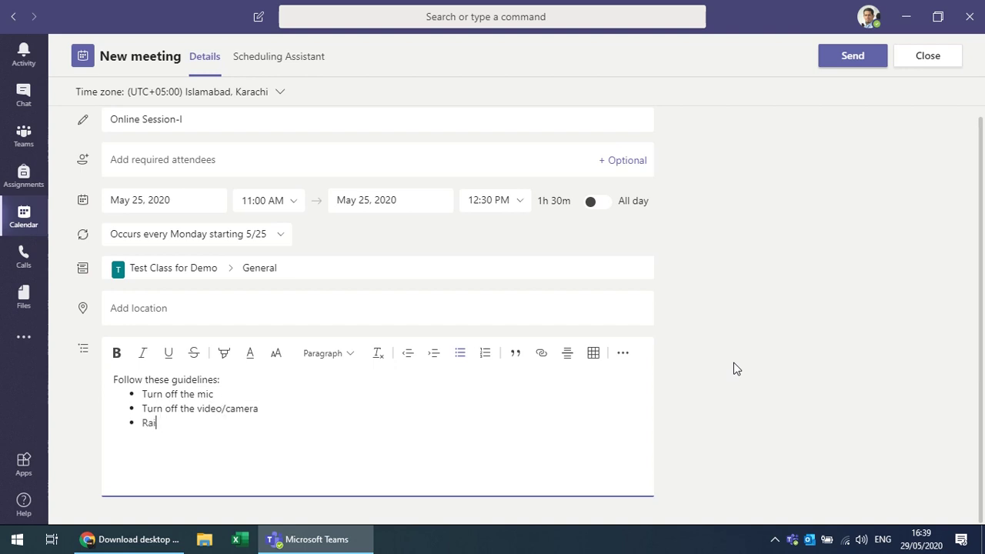
type("se hand if you want to ask something")
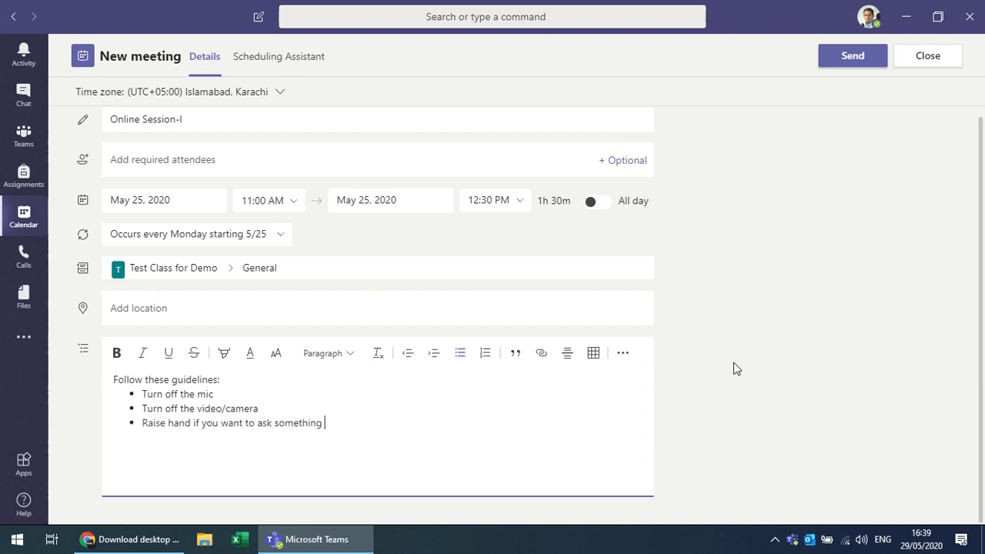
left_click(838, 63)
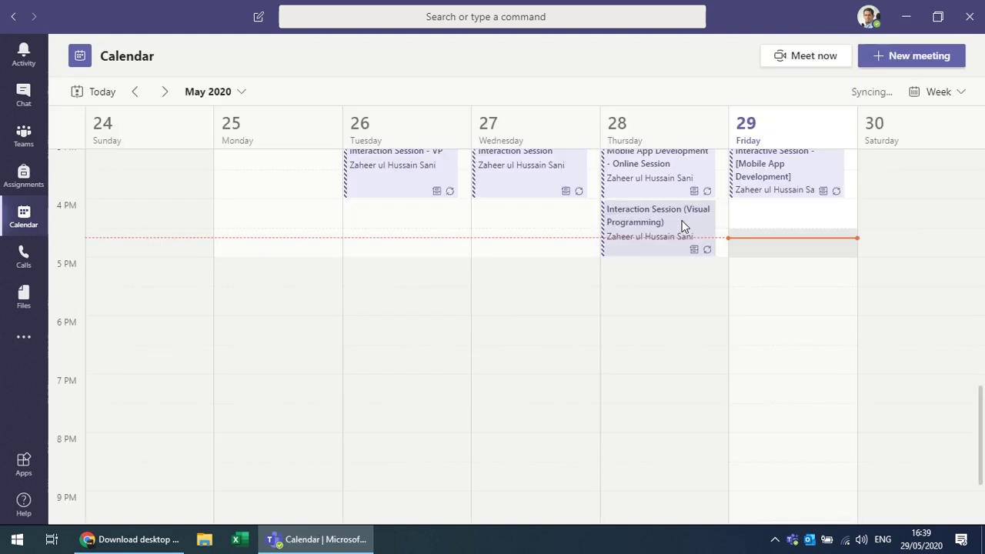
Step: Scroll the week view up to the 11 AM row showing Online Session-I on Monday 25
scroll(331, 246, "up", 1)
scroll(316, 266, "up", 3)
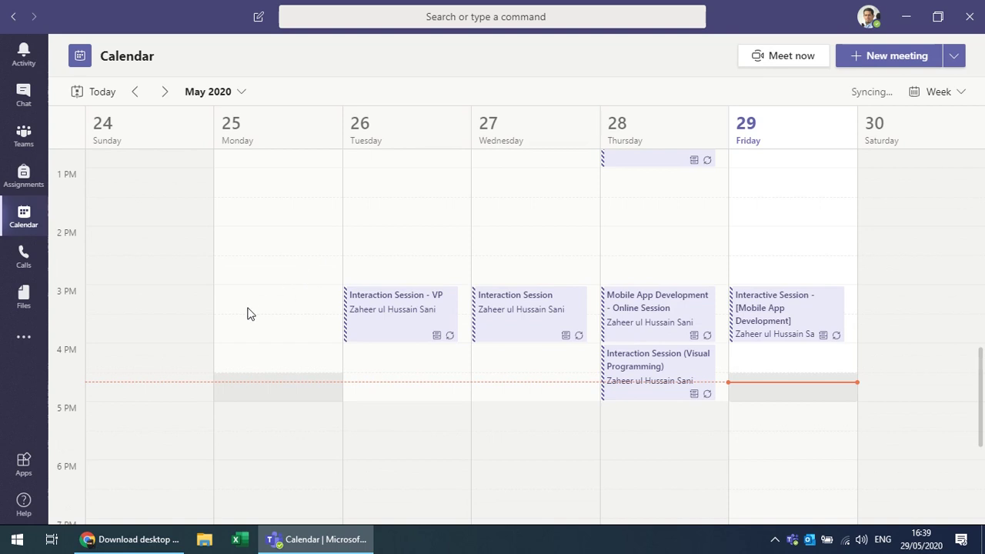
scroll(261, 310, "up", 4)
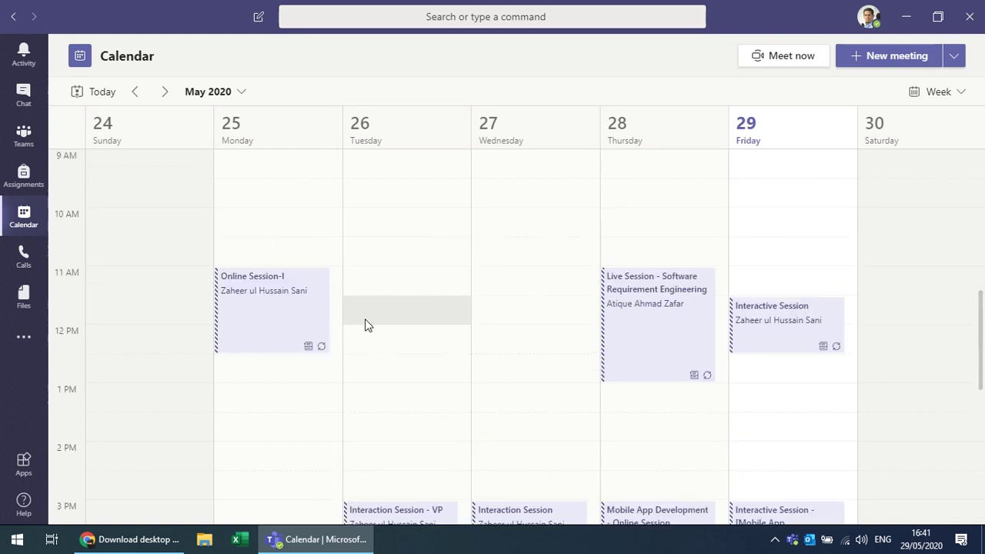
Step: Open the Online Session-I event's details and its Meeting options page
double_click(270, 314)
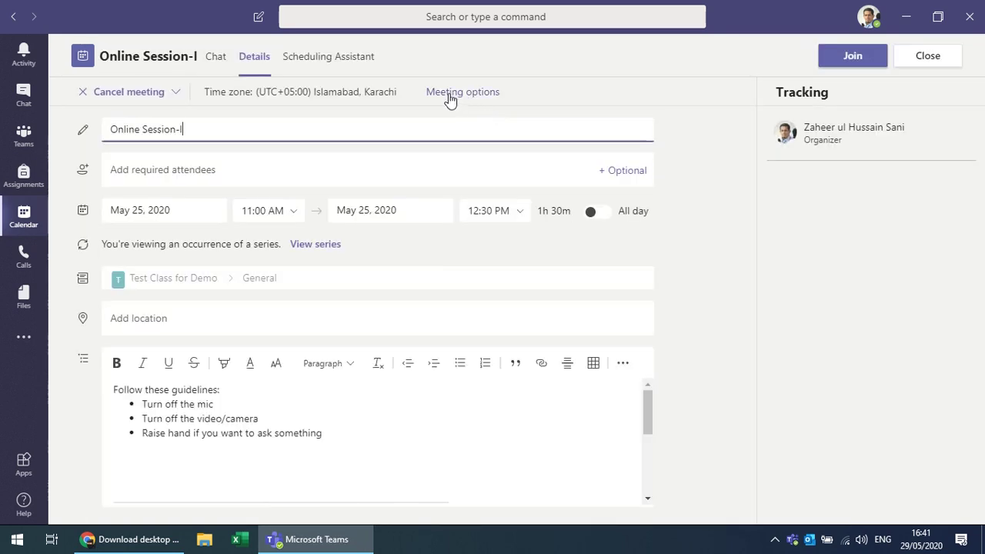
left_click(454, 98)
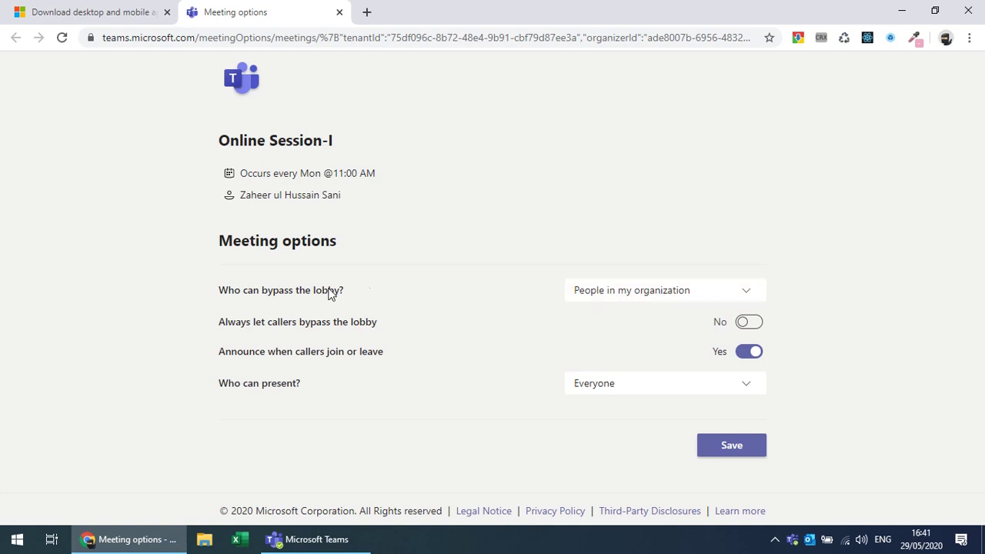
Step: Let Everyone bypass the lobby, turn Announce off, set presenters to Only me, and save
left_click(599, 290)
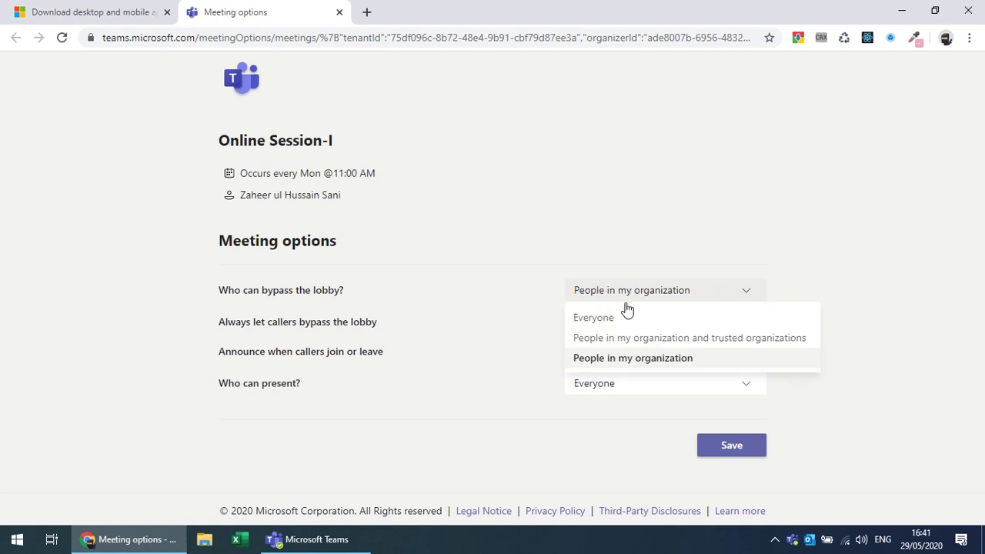
left_click(601, 318)
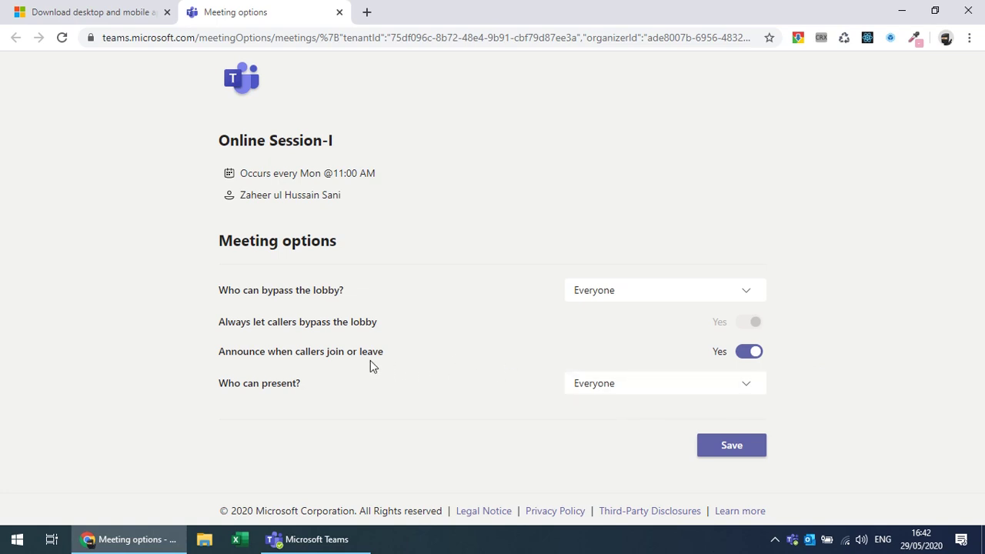
left_click(755, 355)
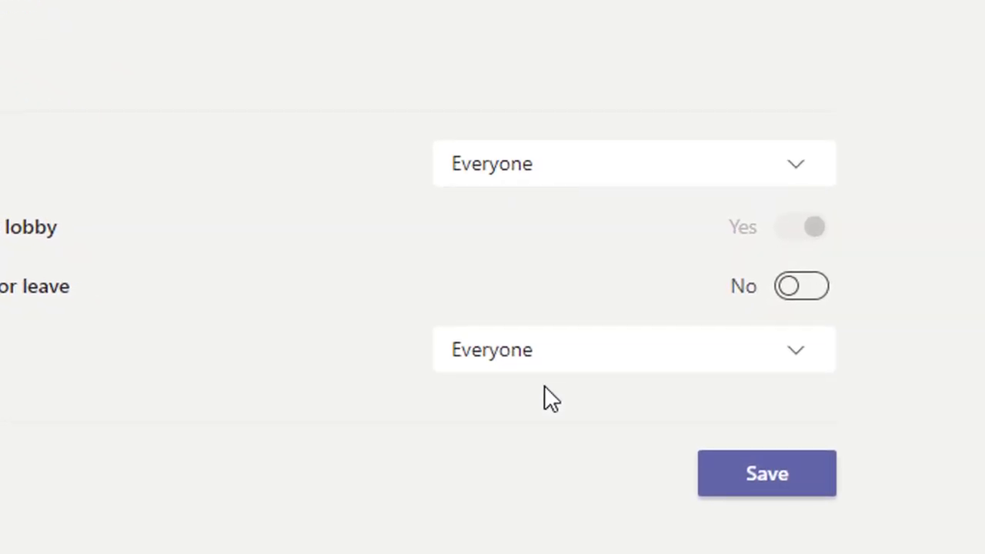
left_click(577, 360)
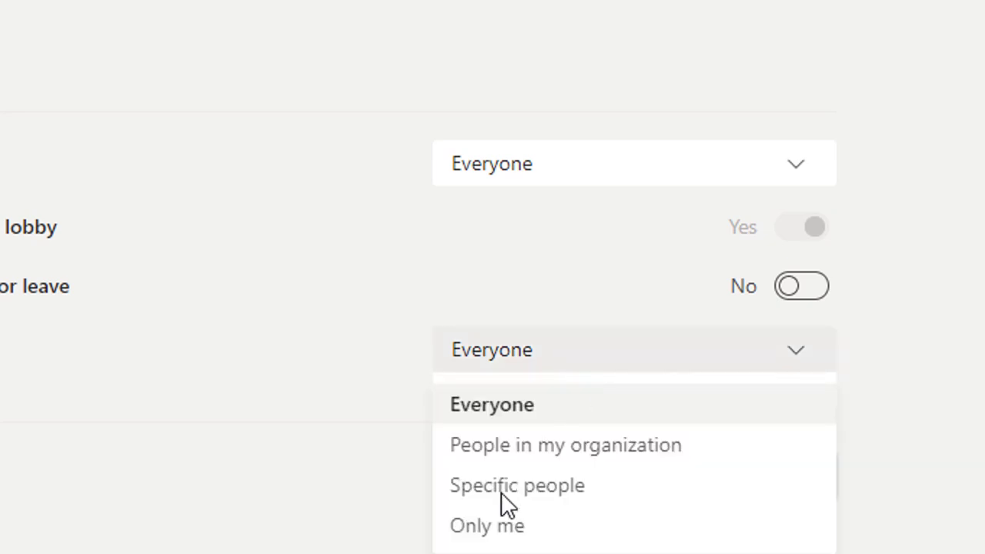
left_click(535, 531)
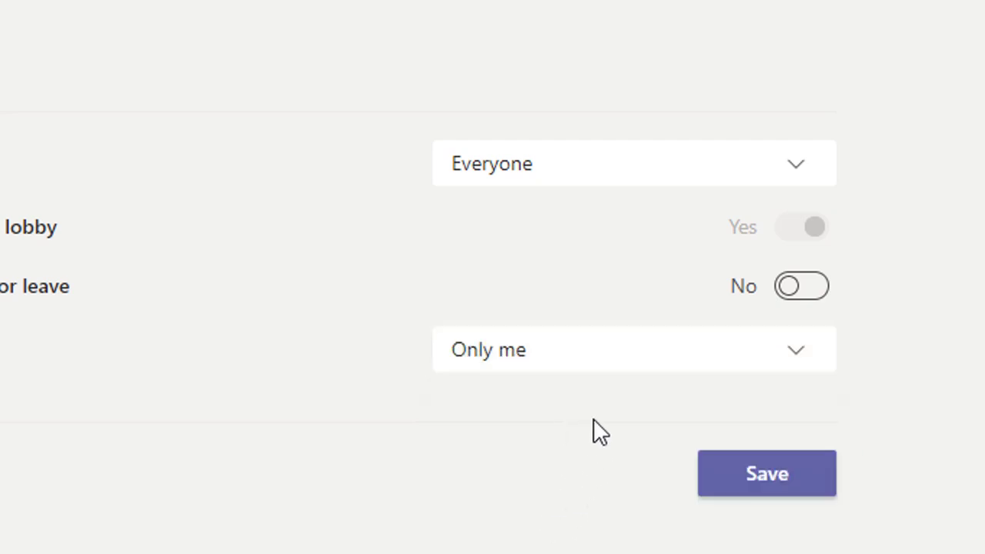
left_click(744, 475)
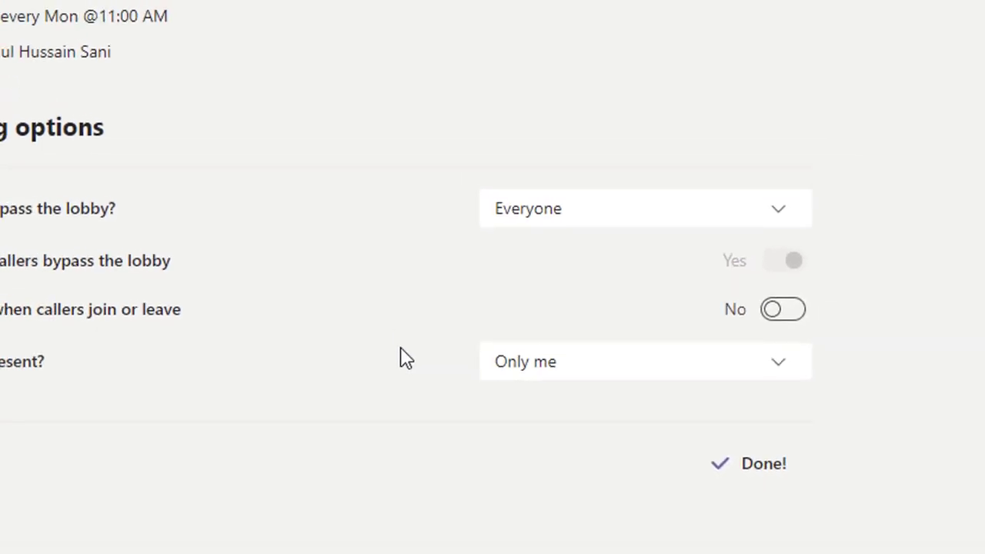
left_click(301, 539)
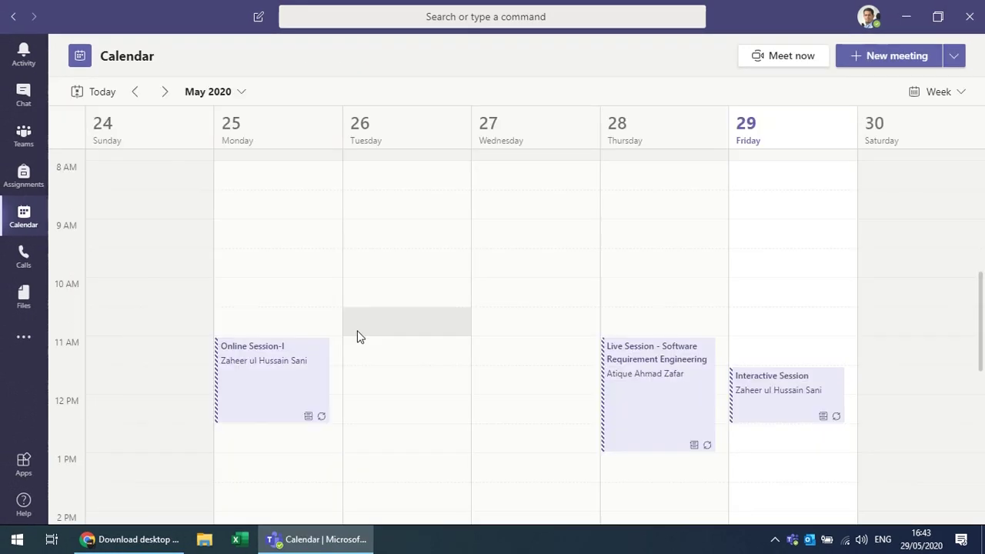
Step: Switch to Teams to view Test Class for Demo's General channel
left_click(24, 136)
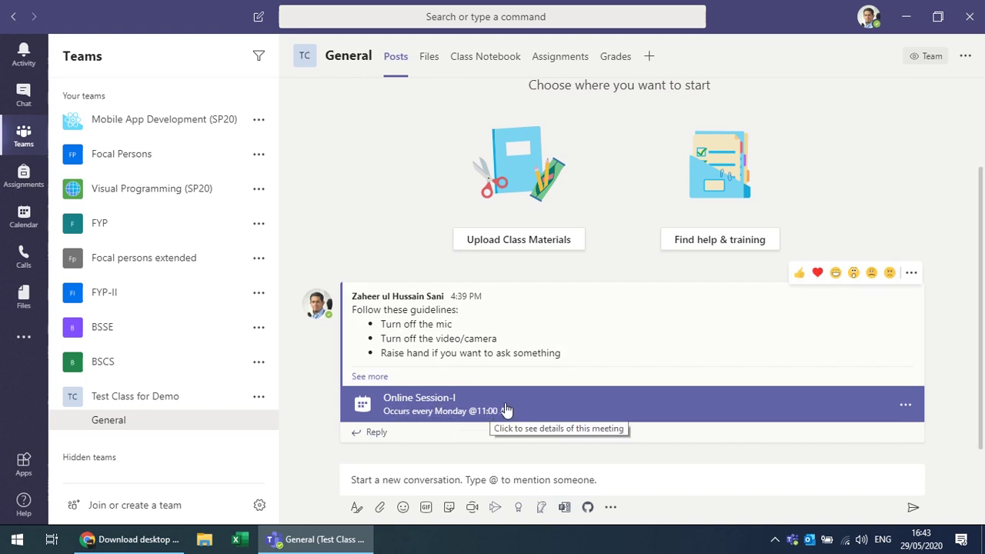
left_click(466, 410)
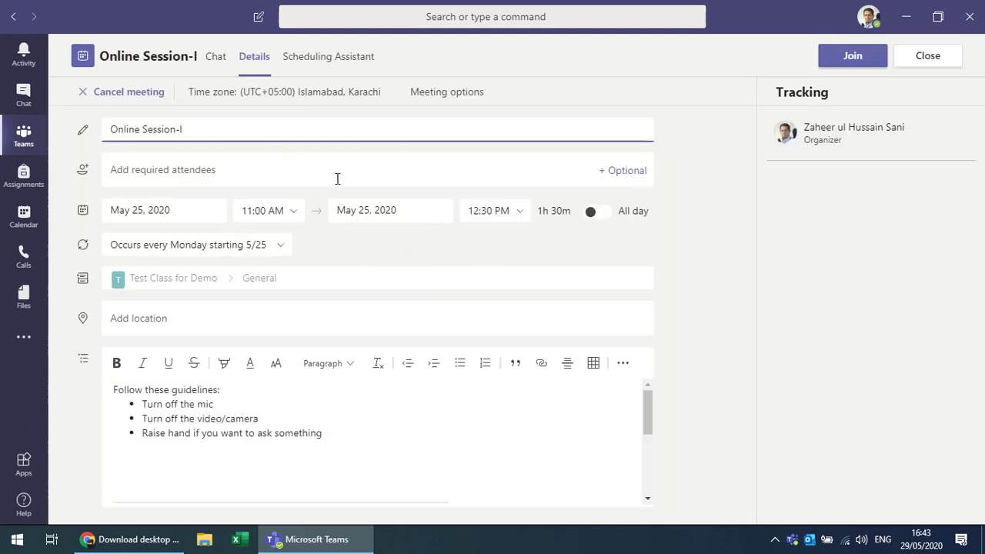
left_click(25, 135)
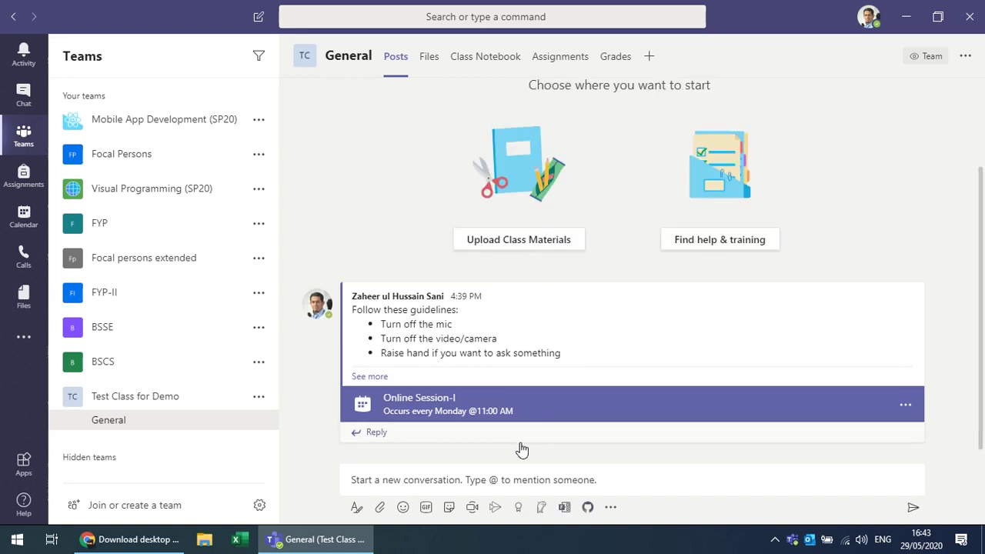
left_click(906, 405)
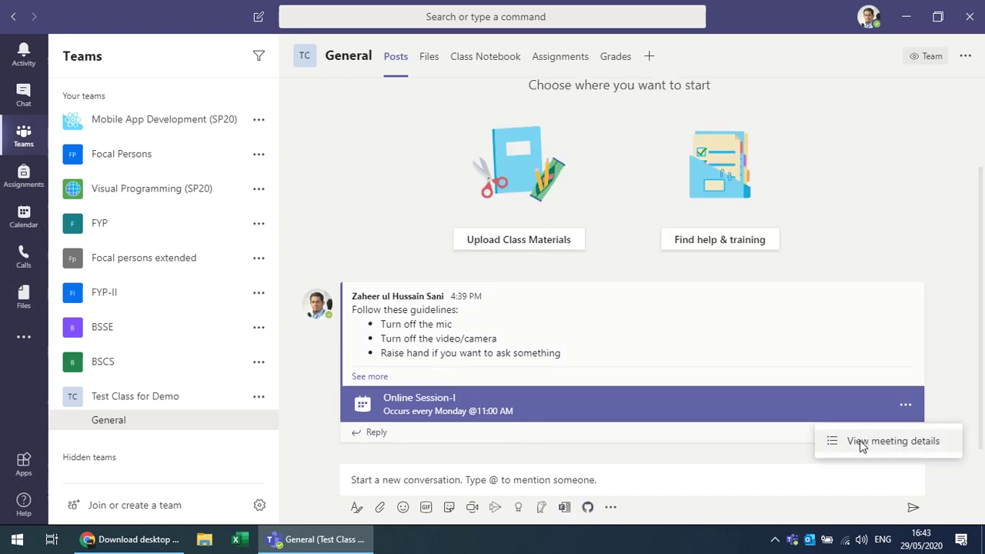
left_click(384, 481)
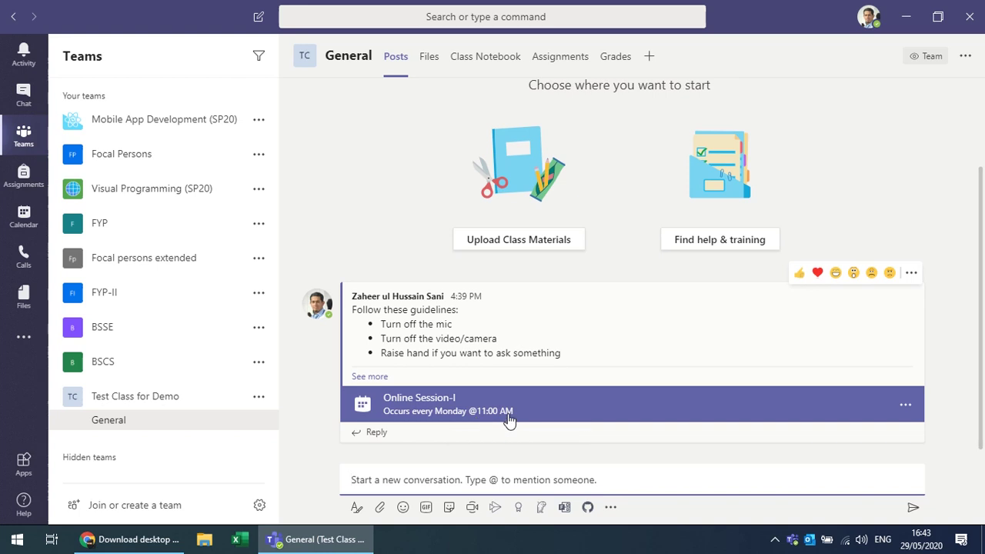
Step: Open the Calendar and advance to the week of May 31 to June 6
left_click(19, 220)
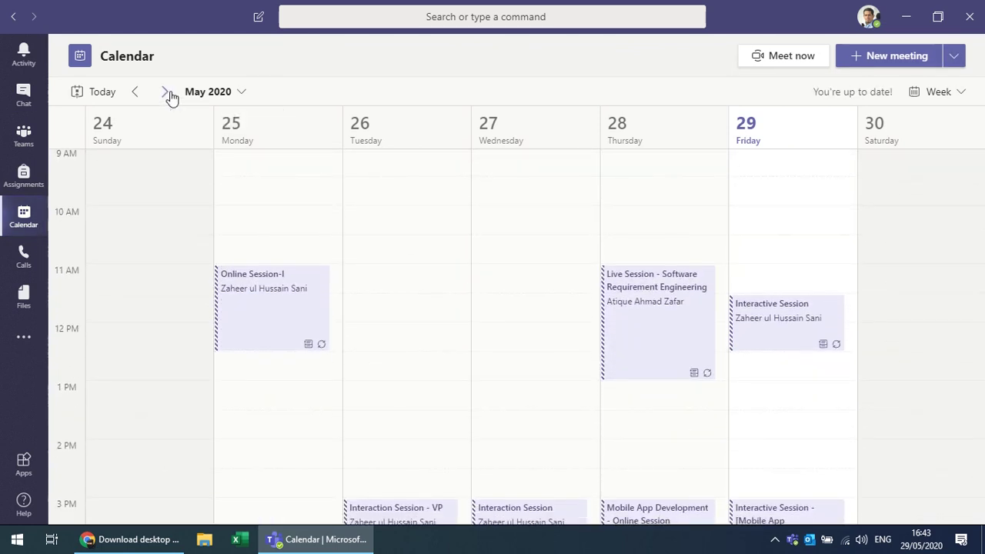
left_click(165, 91)
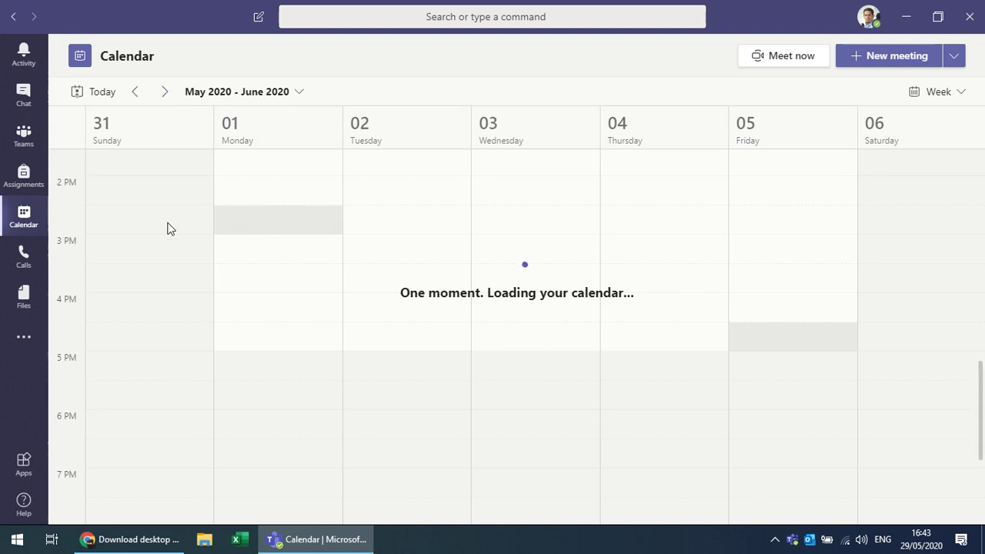
scroll(188, 255, "up", 3)
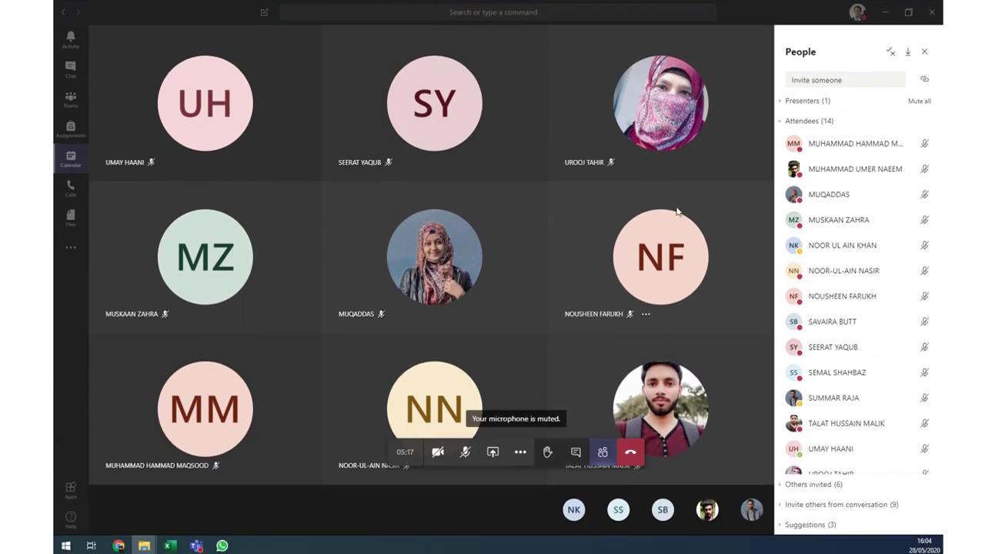
Step: Ask the non-responding invitee under Others invited to join the meeting
left_click(778, 123)
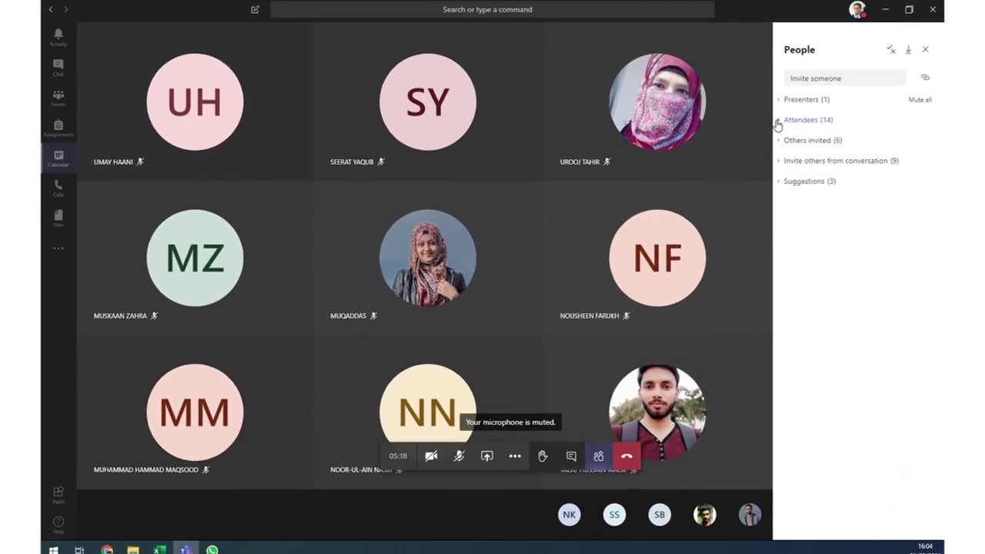
left_click(748, 123)
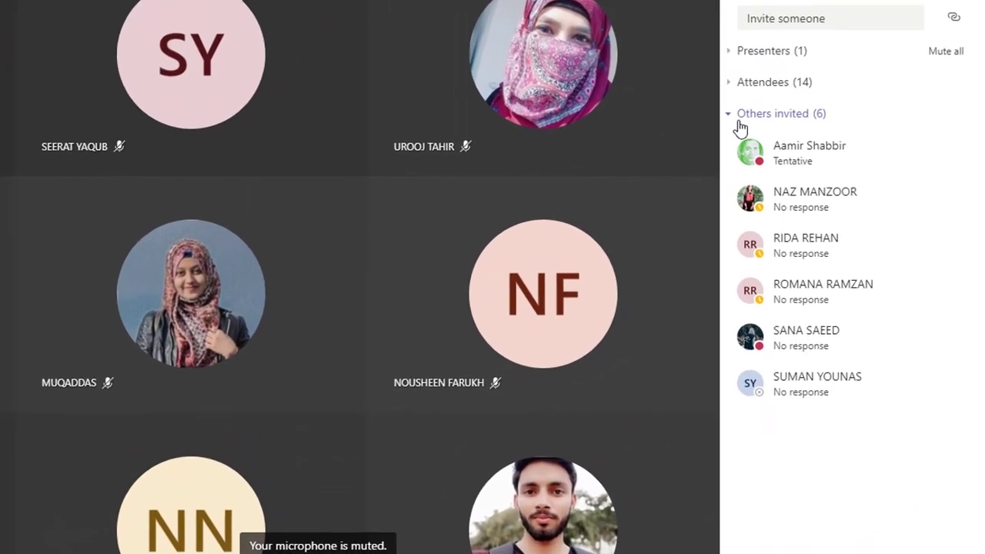
left_click(746, 125)
left_click(740, 180)
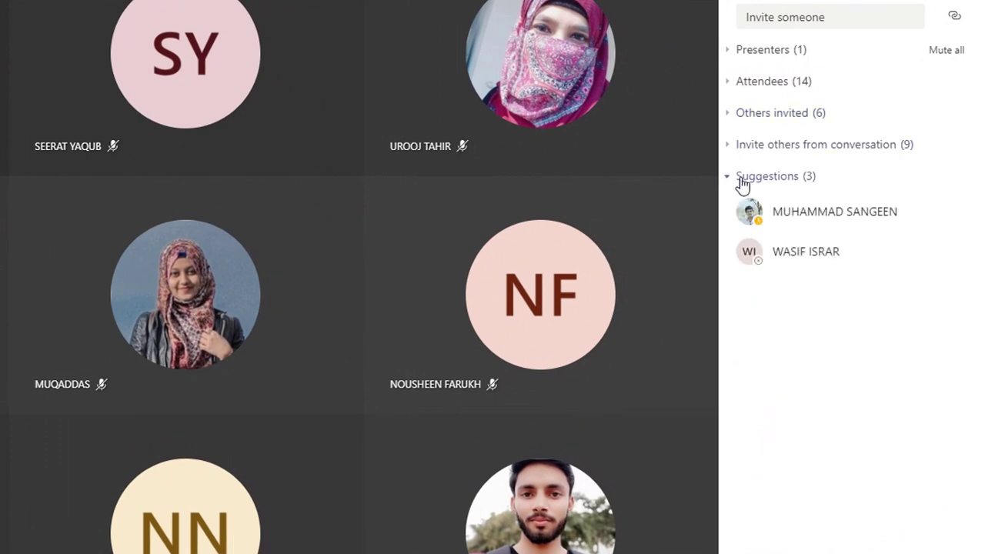
left_click(743, 171)
left_click(748, 121)
mouse_move(782, 193)
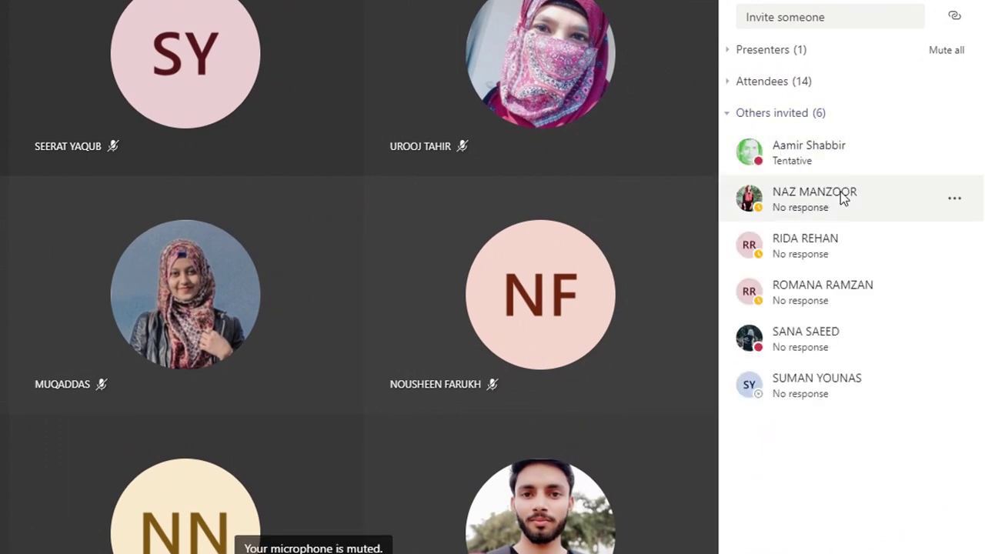
left_click(954, 200)
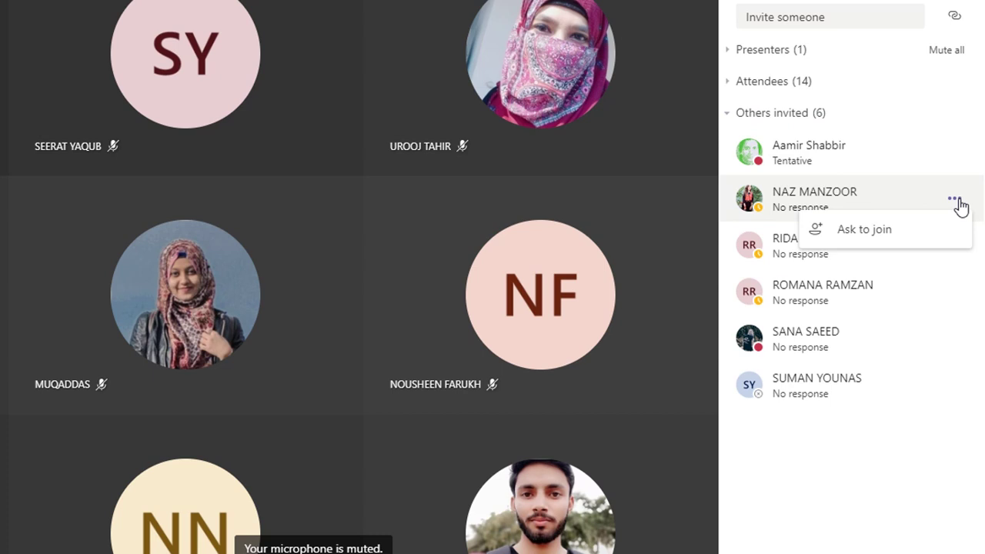
left_click(865, 231)
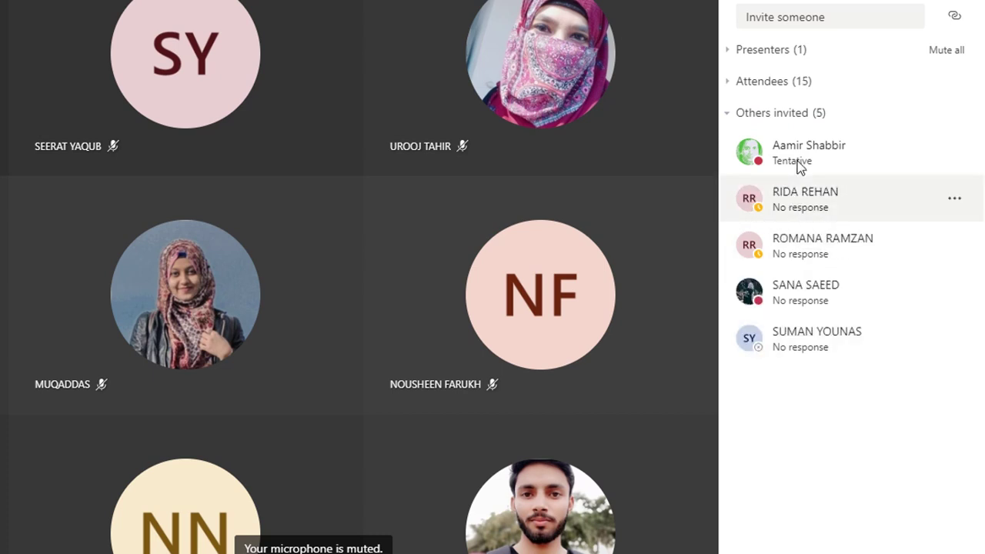
Step: Expand the Presenters list to confirm the organizer is the sole presenter
left_click(728, 117)
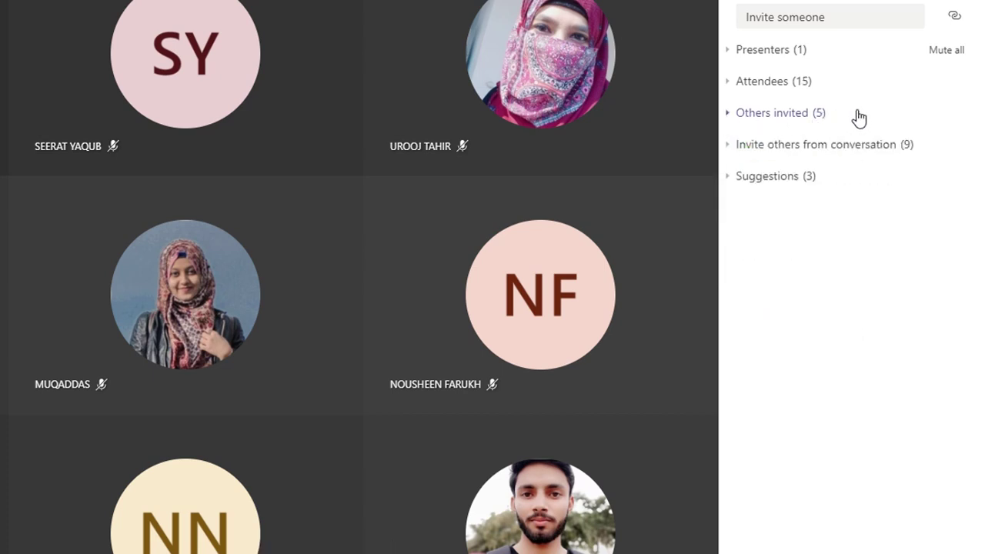
left_click(773, 53)
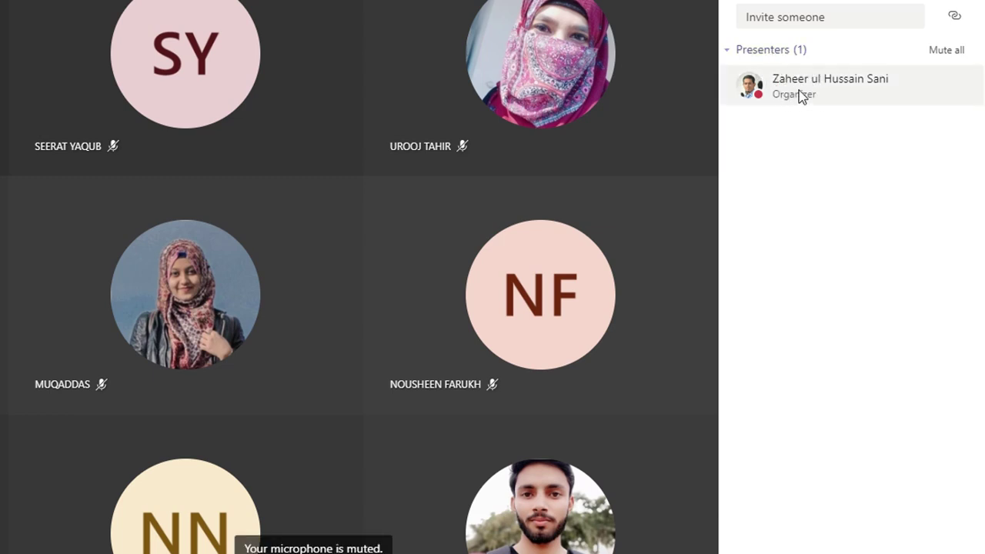
left_click(770, 54)
left_click(851, 54)
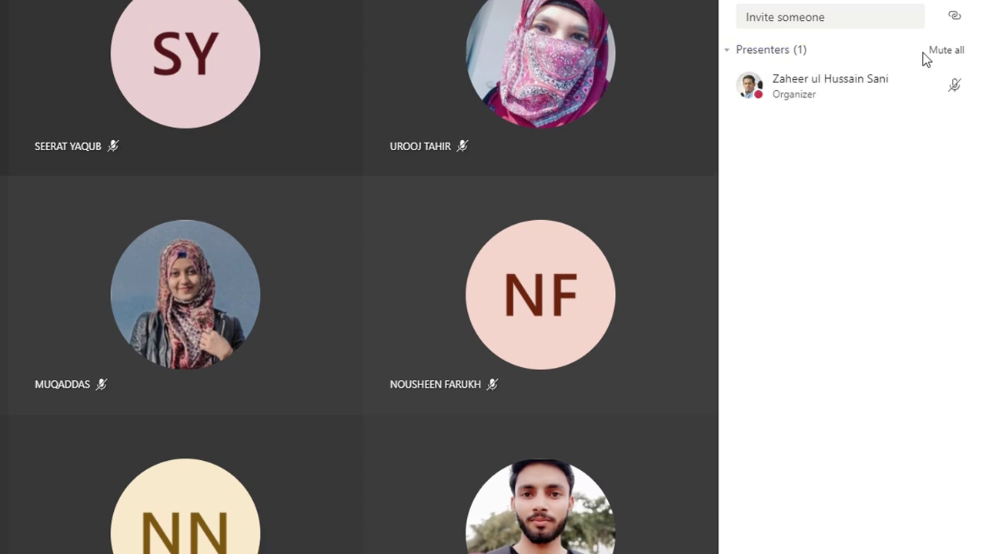
Step: Mute all attendees except yourself using Mute all in the Attendees list
left_click(753, 53)
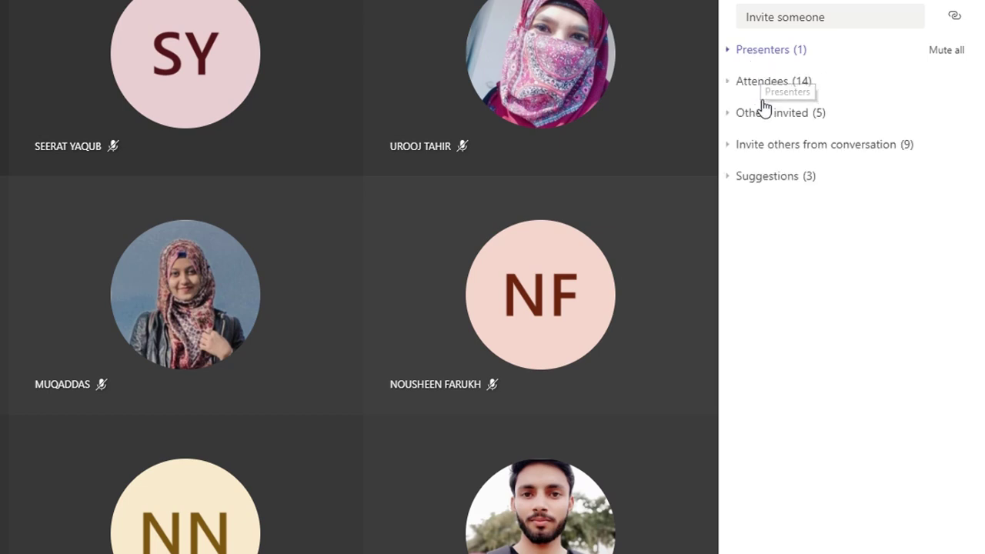
left_click(846, 82)
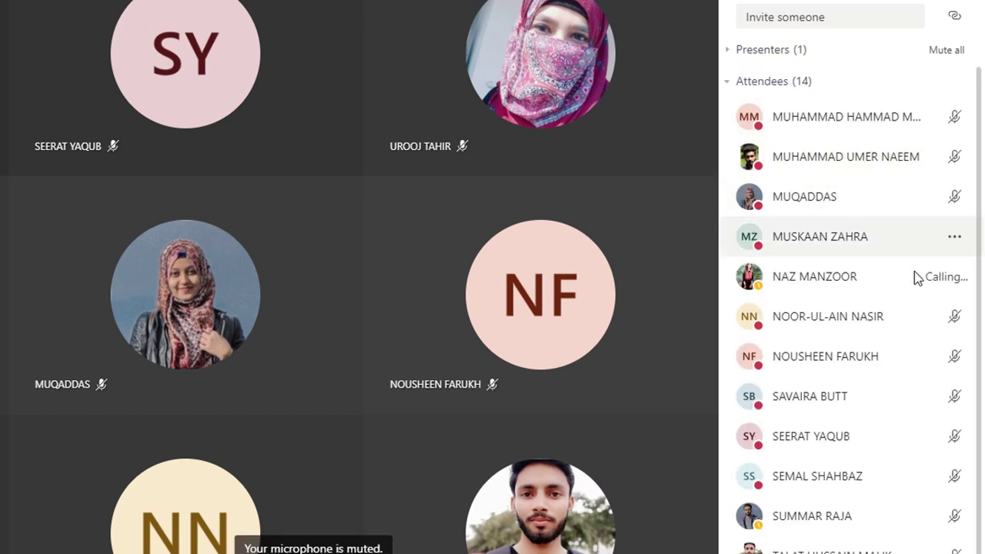
left_click(944, 54)
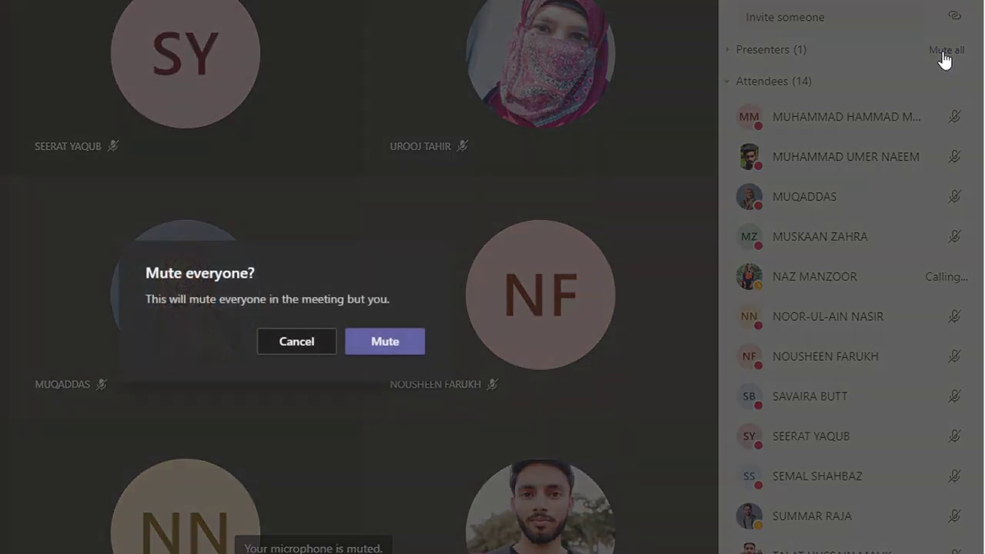
left_click(385, 344)
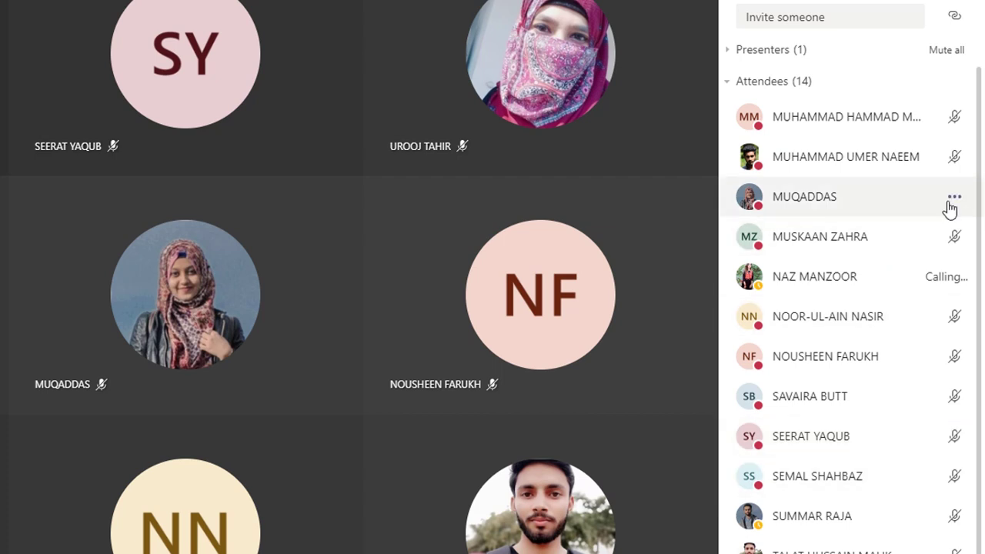
left_click(955, 202)
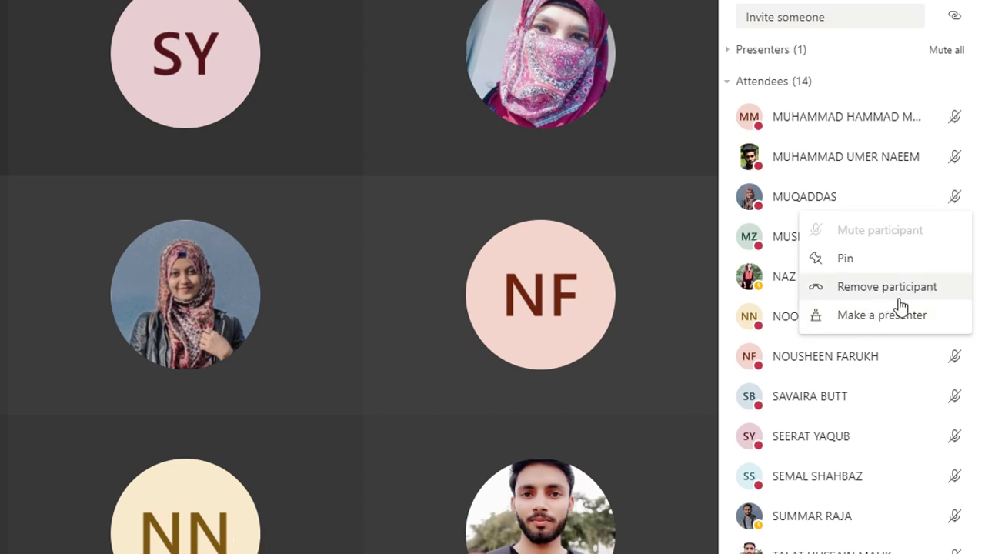
Step: Promote the attendee to presenter, then change them back to attendee
left_click(868, 323)
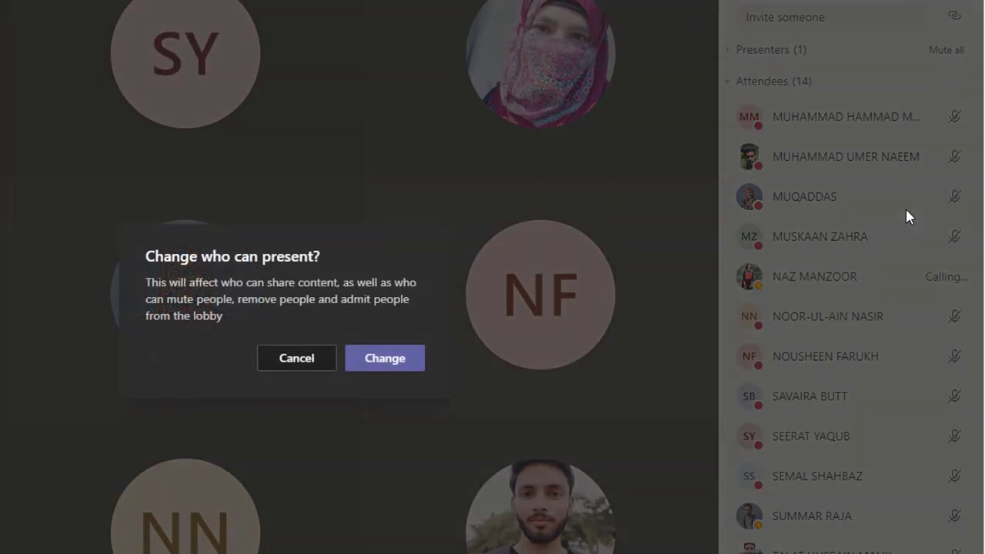
left_click(402, 361)
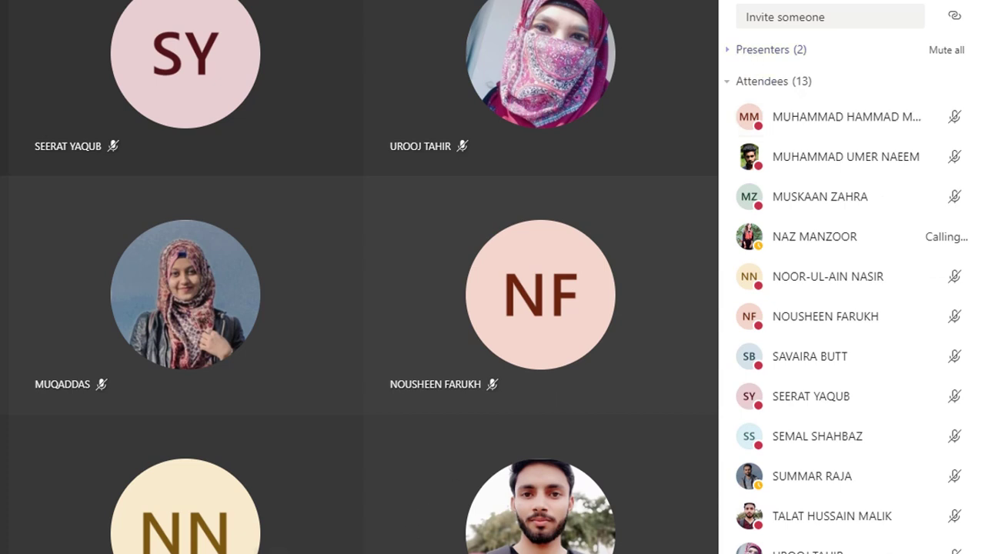
left_click(744, 59)
mouse_move(796, 137)
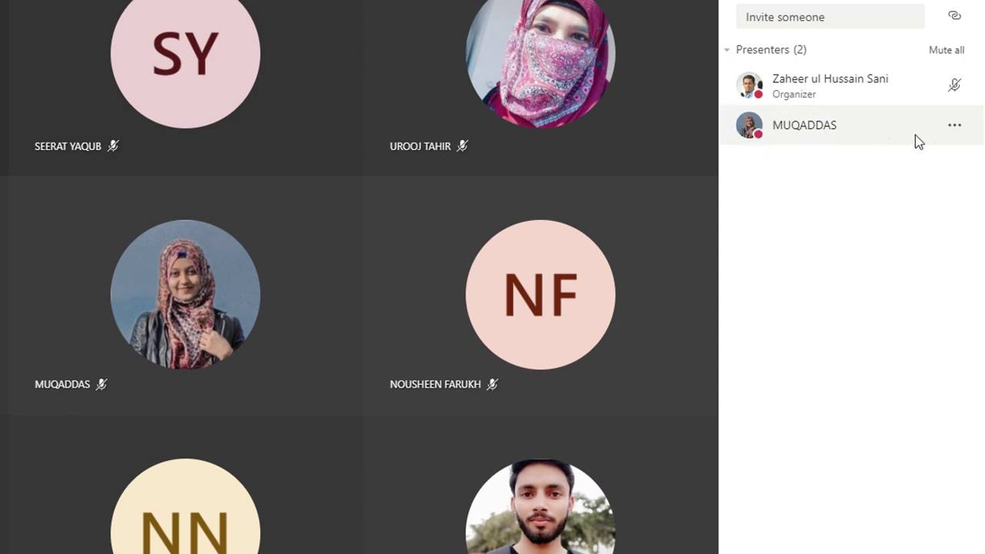
left_click(955, 127)
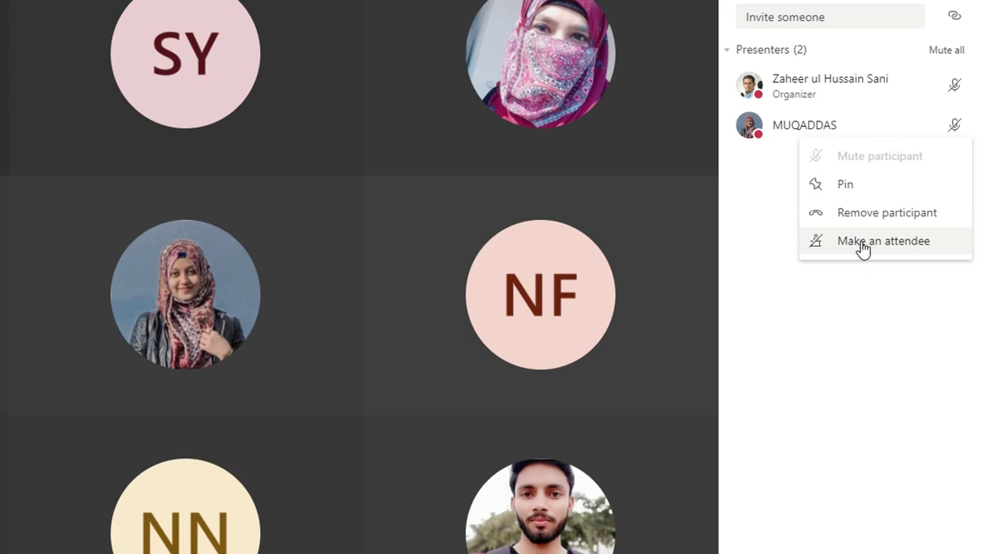
left_click(862, 246)
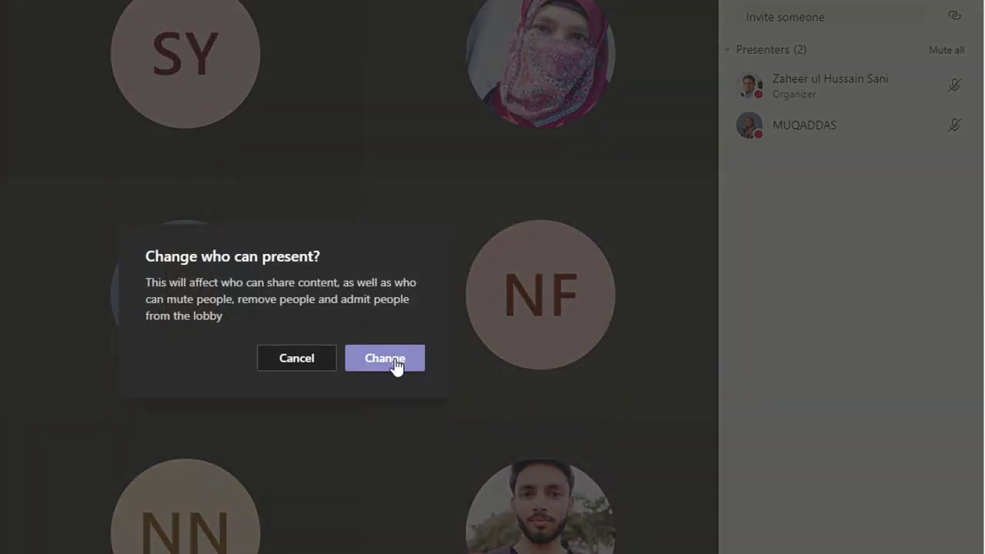
left_click(395, 364)
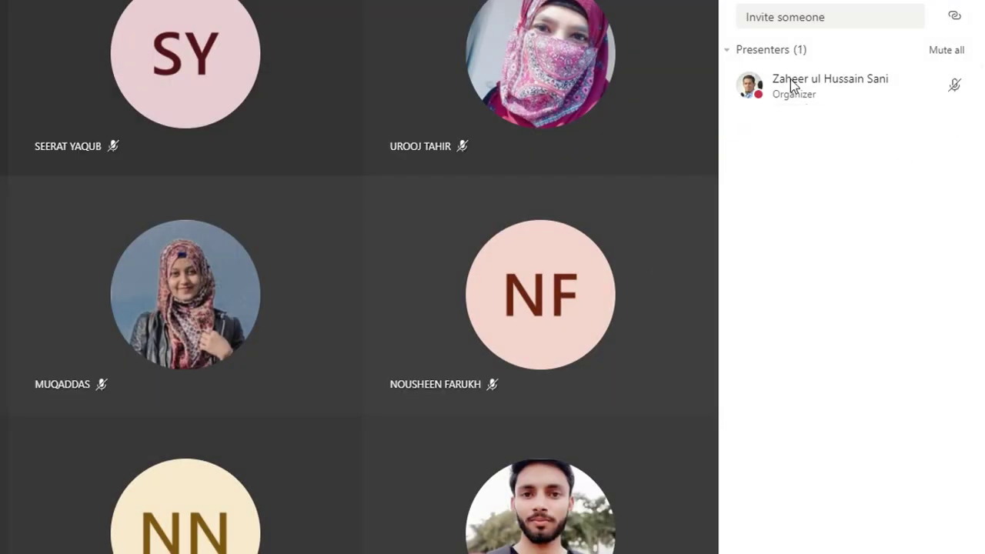
left_click(733, 54)
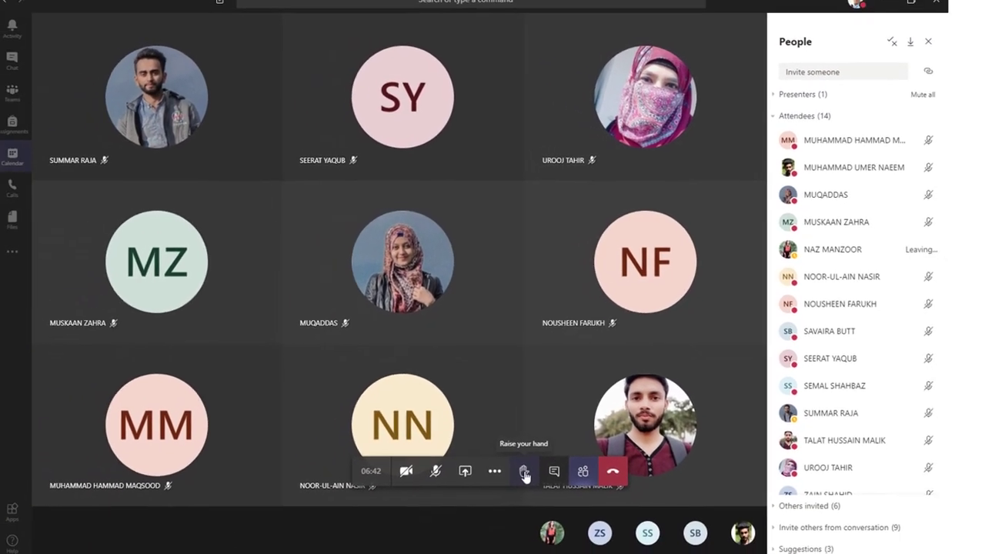
Step: Raise your hand, check the Presenters list, lower your hand, and show the meeting chat
left_click(535, 464)
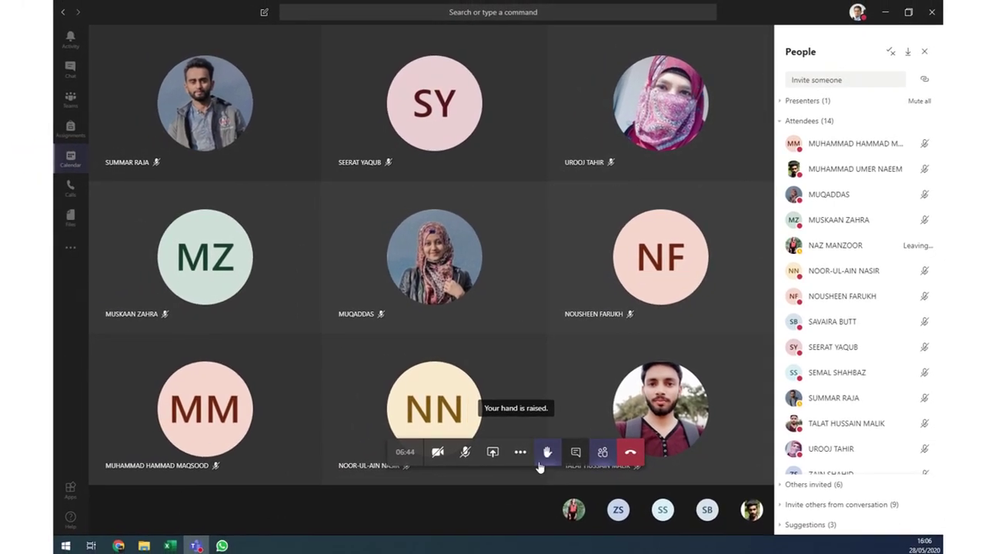
left_click(801, 105)
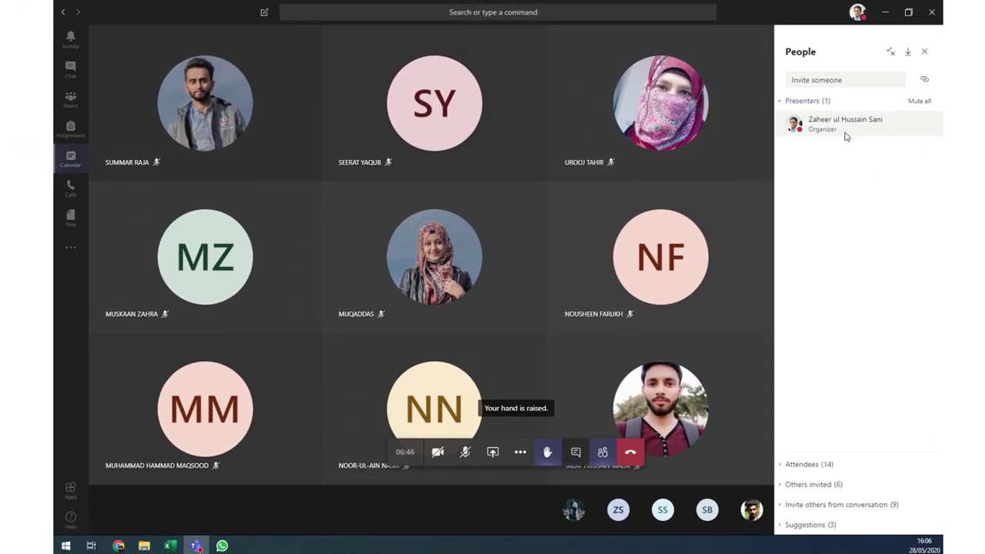
left_click(547, 454)
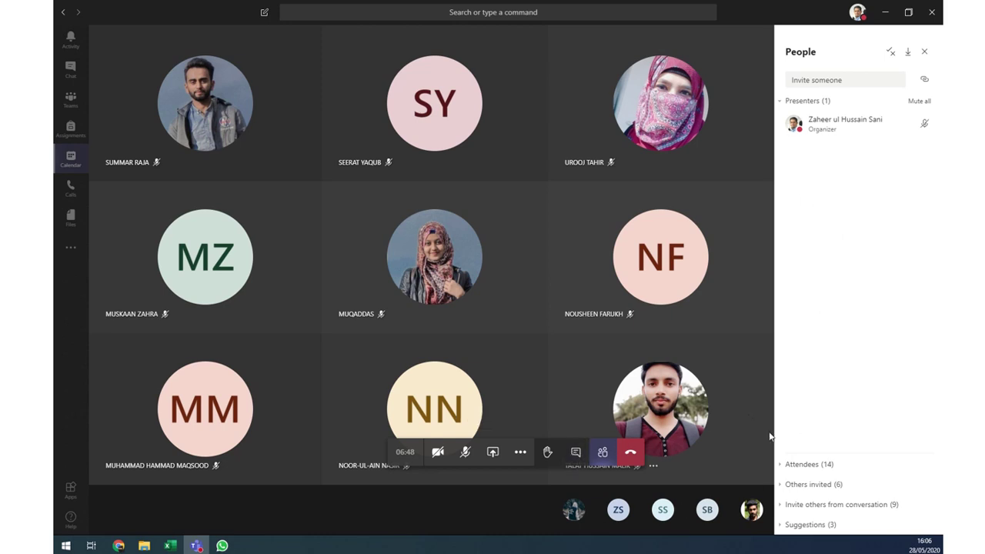
left_click(576, 454)
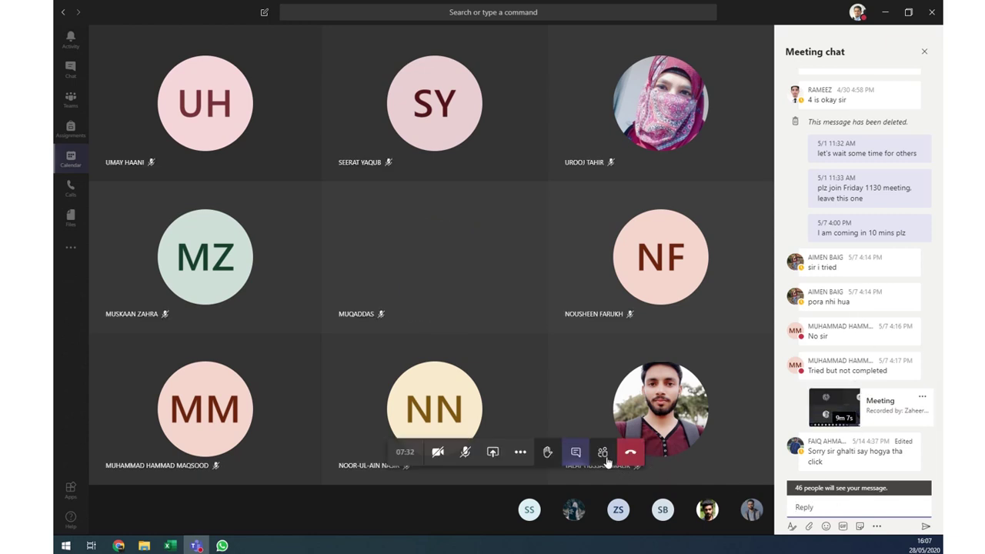
Step: Show the meeting's device settings and keep the High Definition Audio Device microphone
left_click(521, 454)
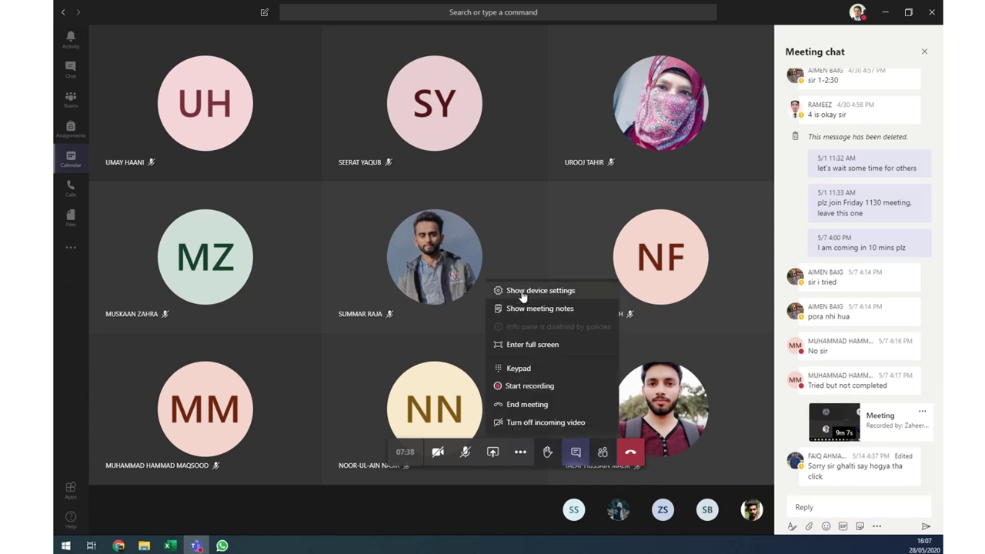
key("Escape")
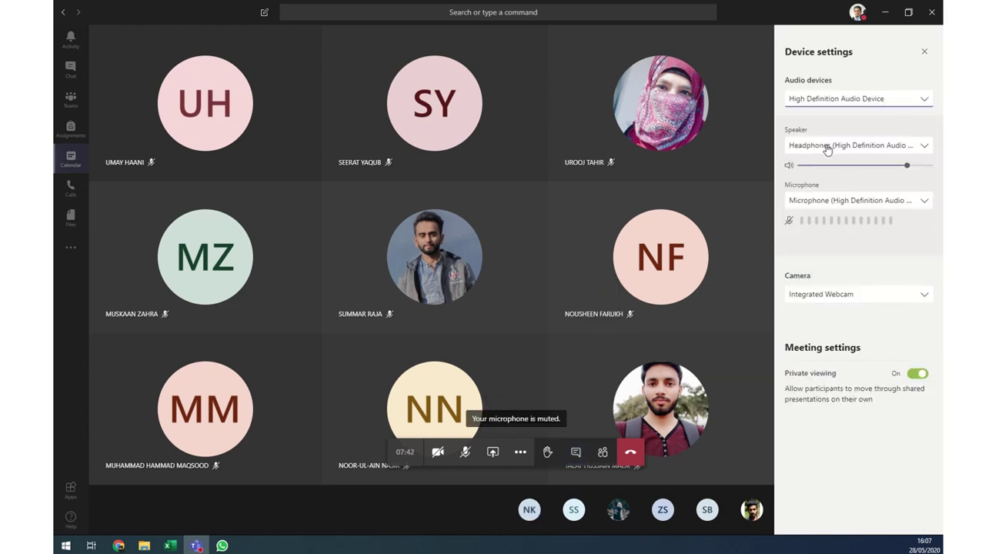
left_click(816, 201)
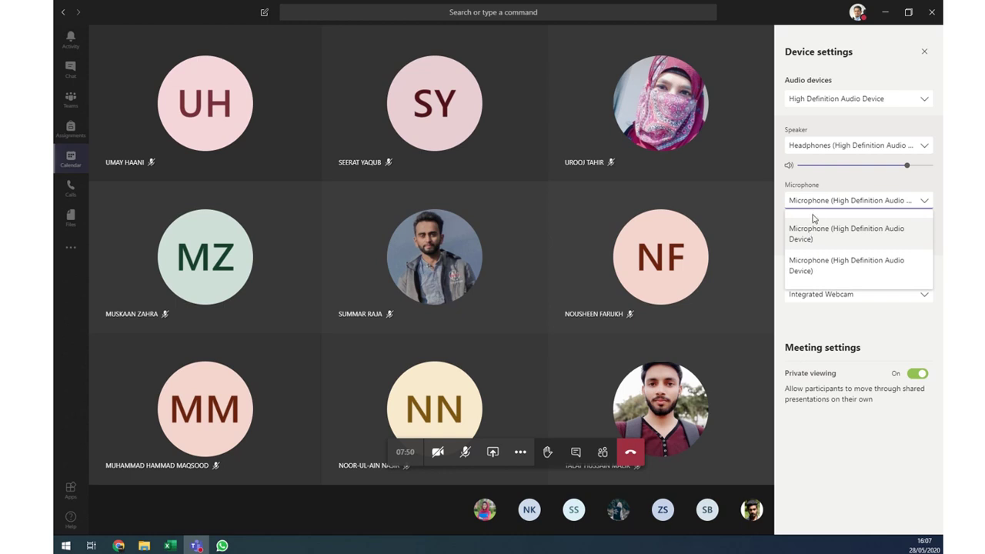
left_click(814, 220)
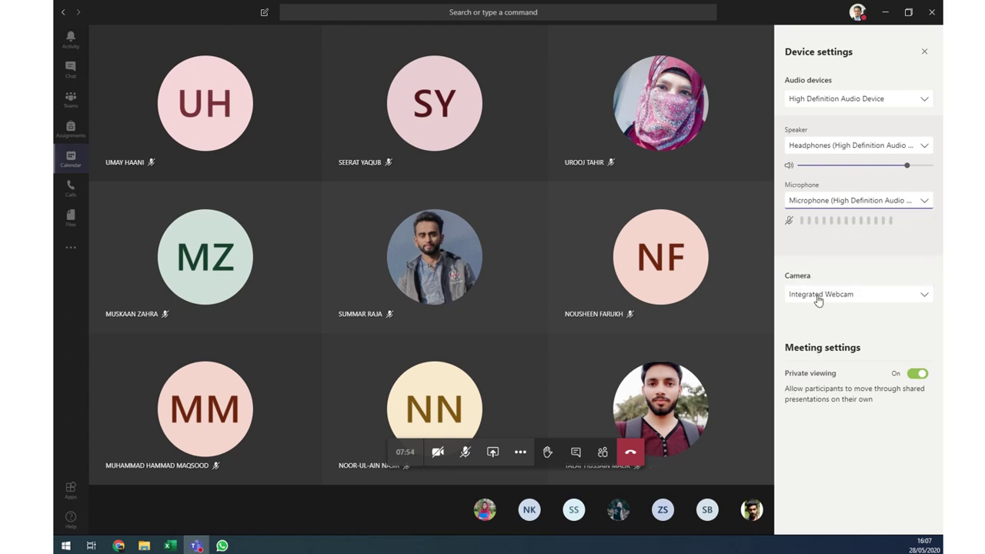
left_click(520, 454)
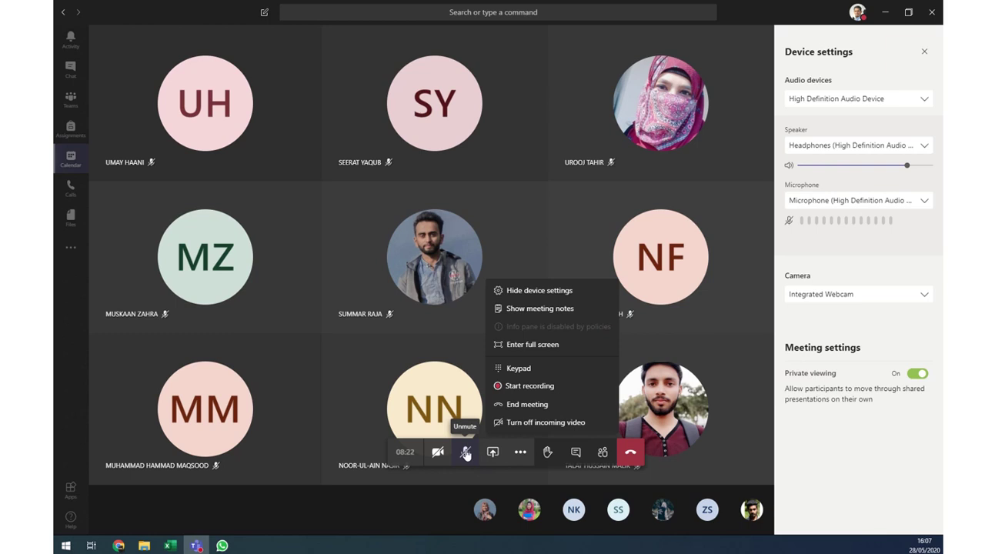
Step: Browse the share tray's windows without sharing, then go to the Visual Programming (SP20) General channel posts
left_click(437, 454)
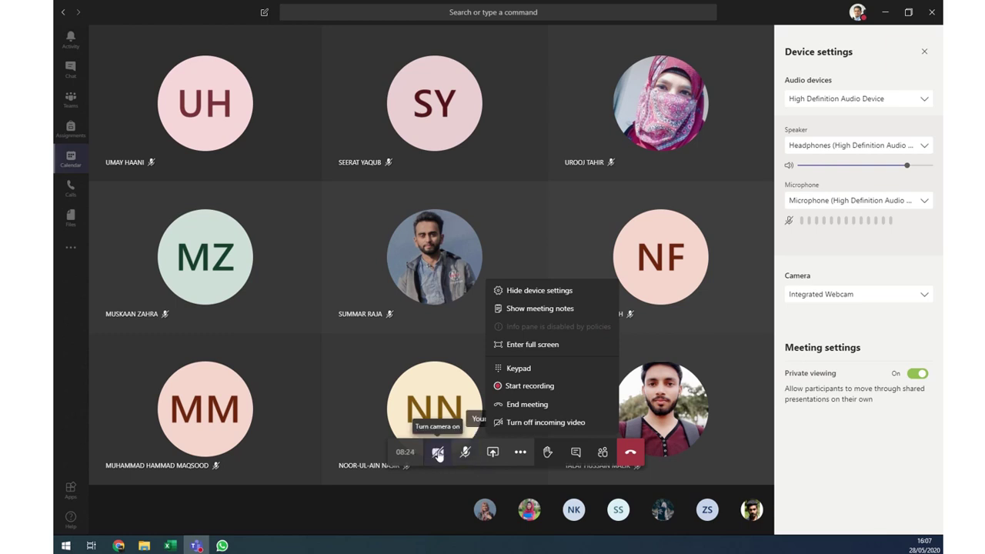
left_click(521, 453)
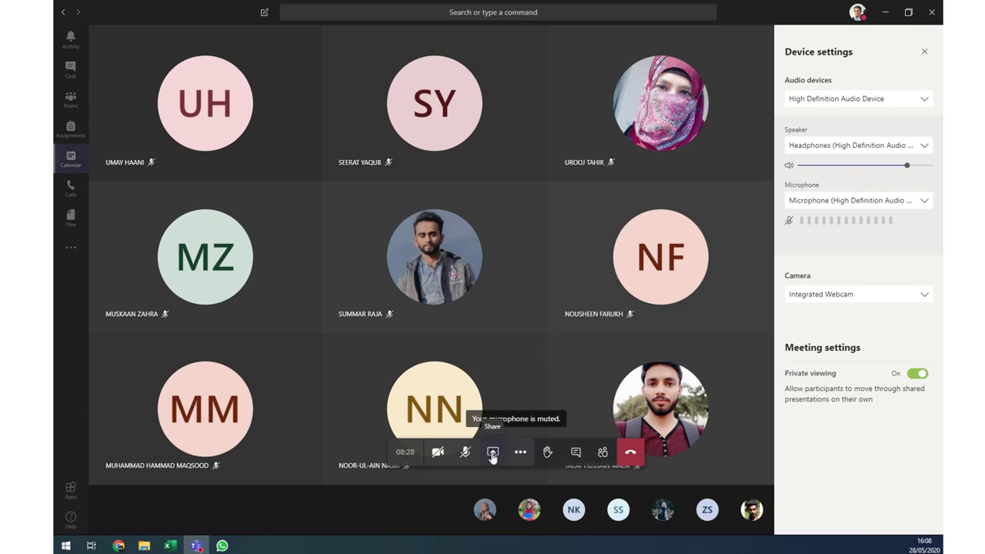
left_click(493, 454)
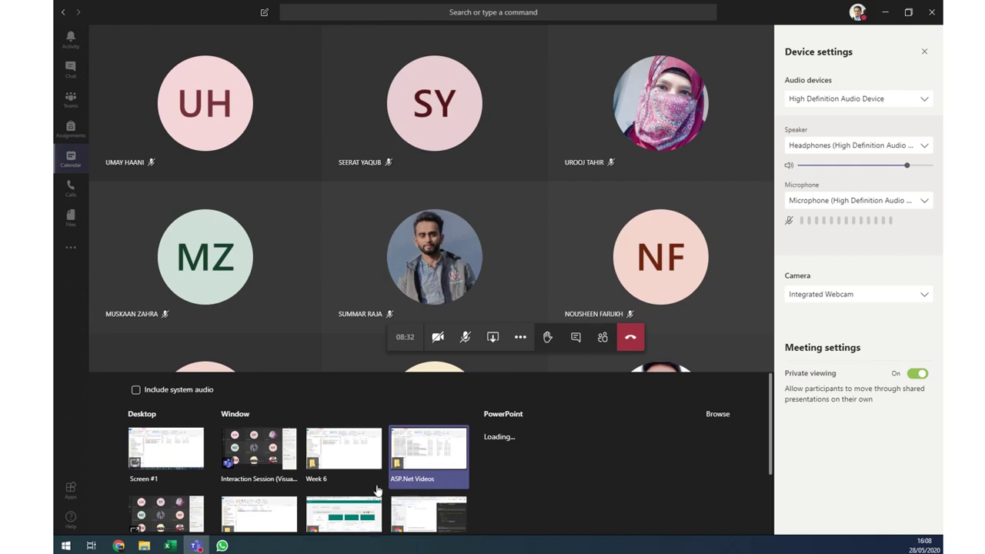
scroll(344, 485, "down", 1)
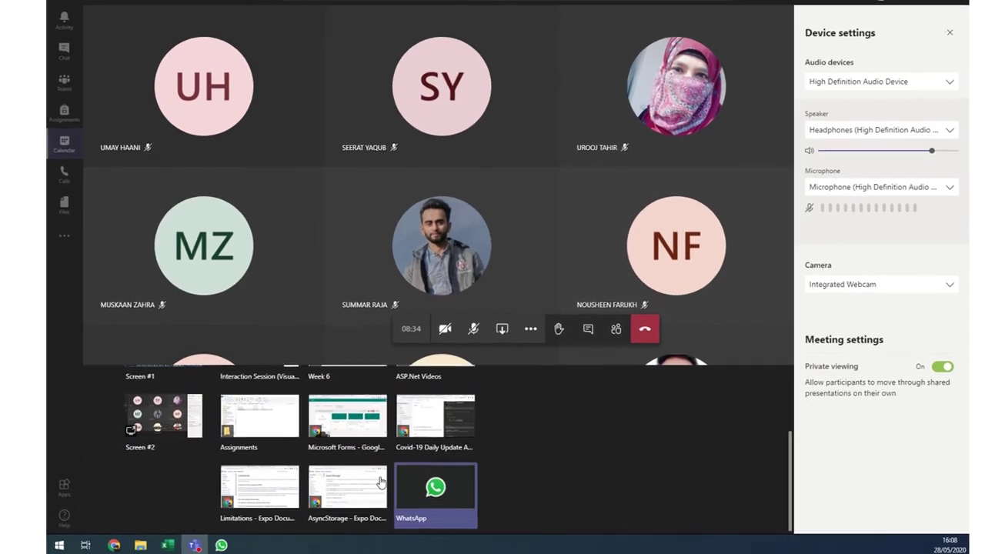
scroll(382, 481, "up", 1)
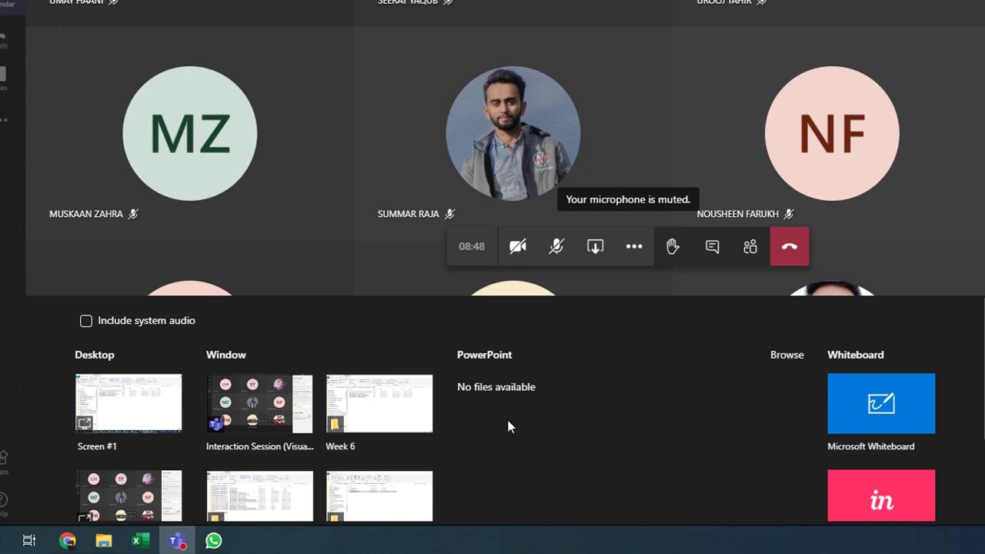
left_click(595, 250)
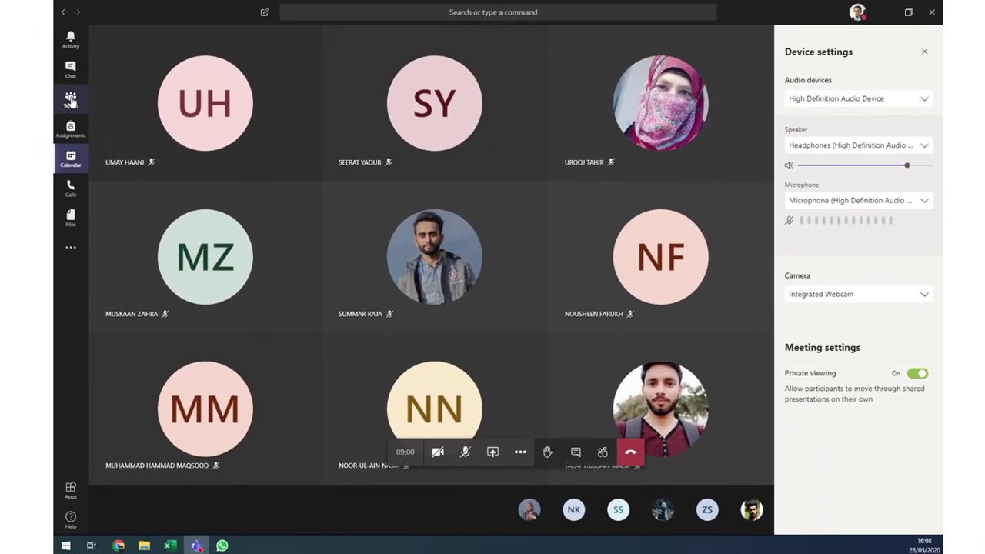
left_click(70, 100)
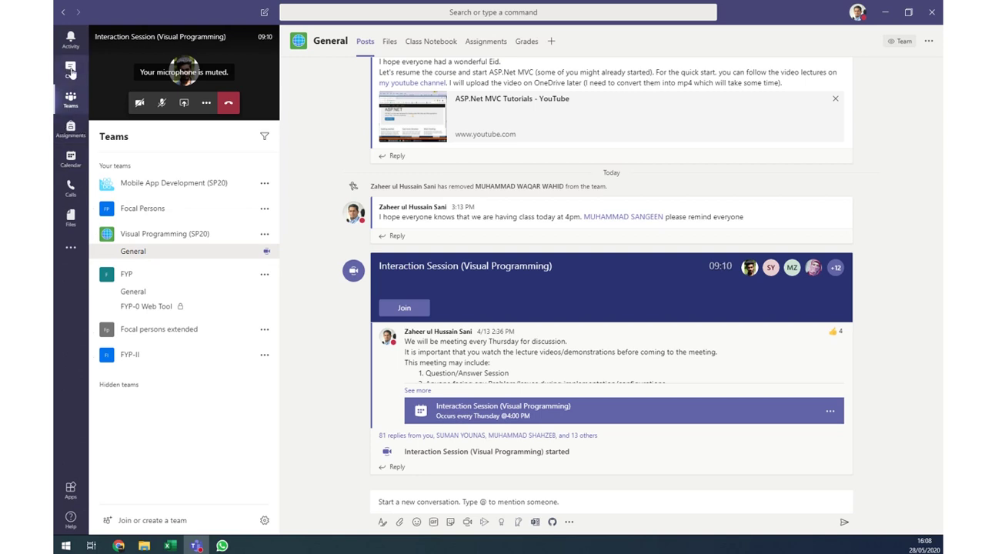
Step: Look at Chat and Assignments, then restore the full Interaction Session call view
left_click(70, 70)
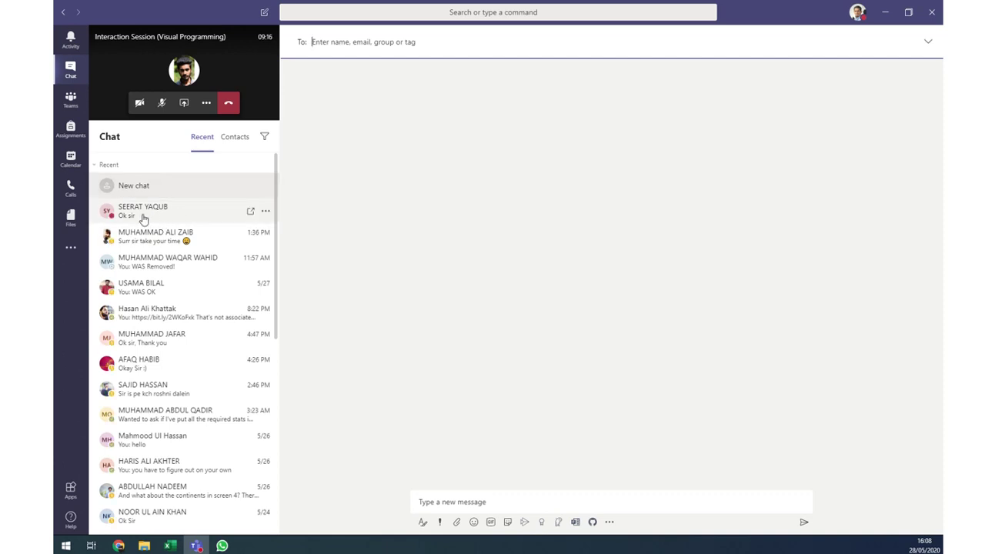
left_click(74, 132)
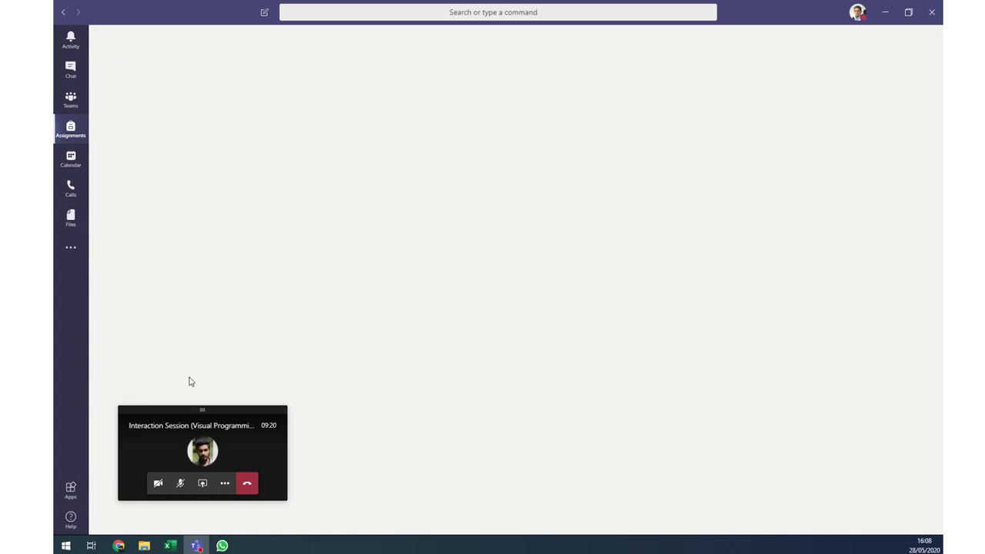
left_click(139, 442)
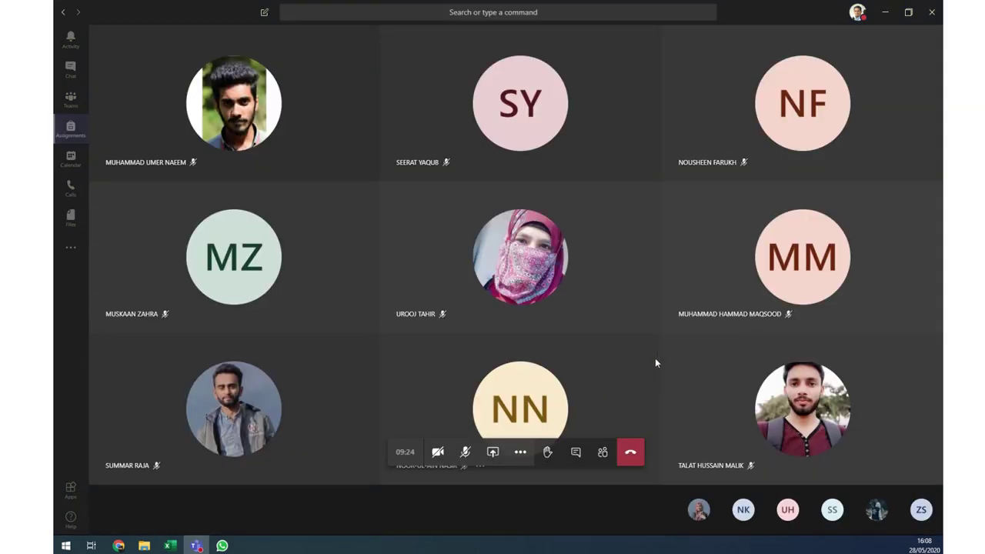
Step: Show the participant list, view one participant's options and profile card, and bring up More actions
left_click(603, 451)
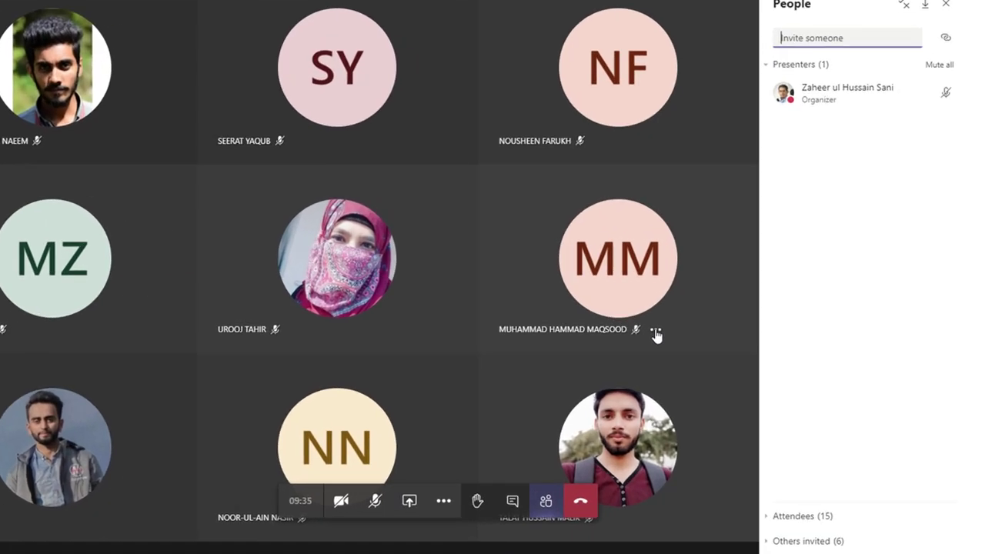
left_click(692, 318)
left_click(519, 305)
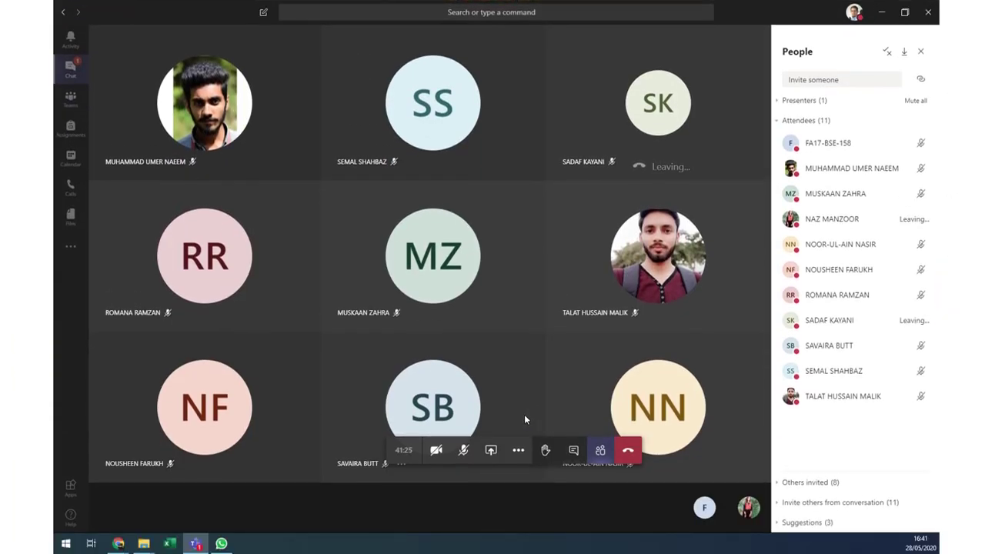
left_click(518, 451)
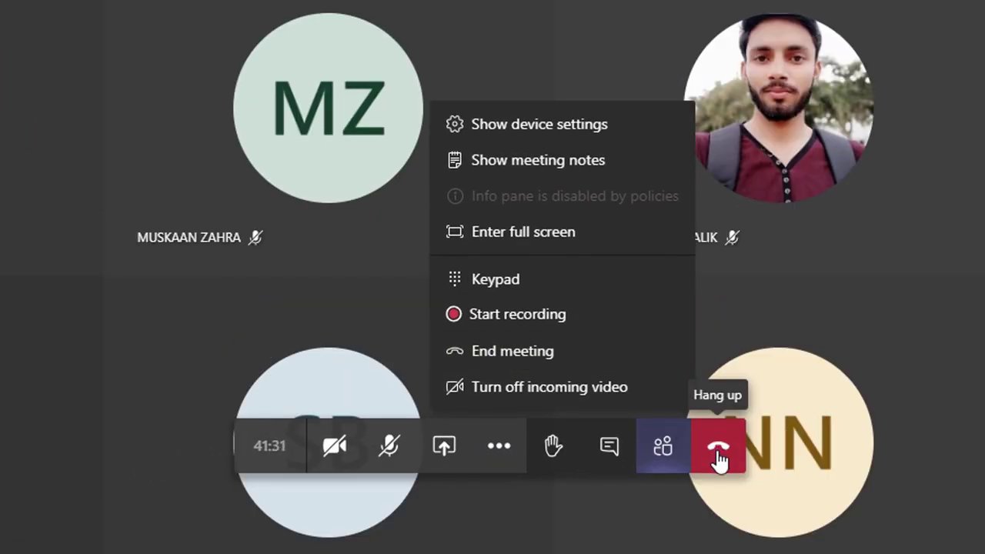
Step: Choose End meeting and confirm End to close the Interaction Session for everyone
left_click(511, 355)
left_click(575, 114)
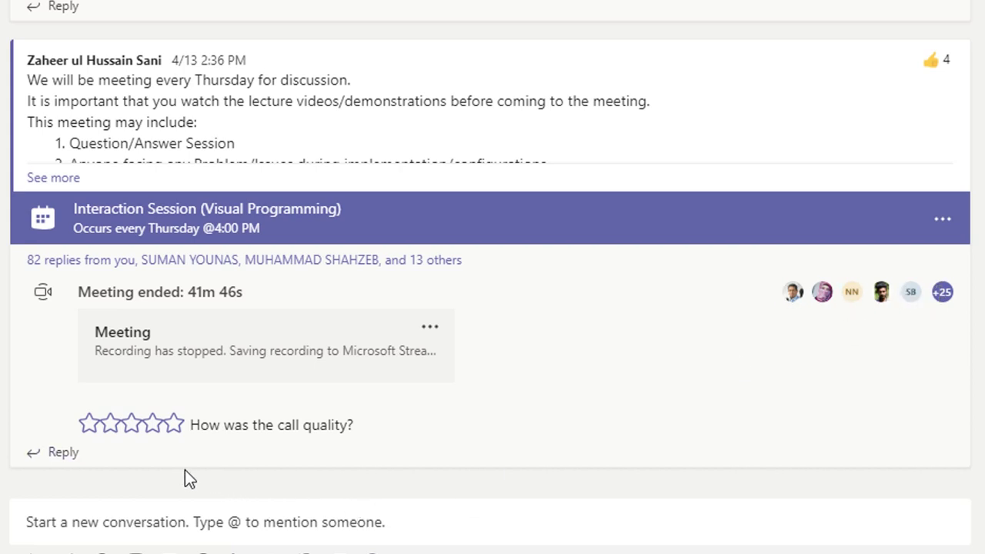
Step: Give the call quality five stars and open the recording card's options menu
left_click(174, 424)
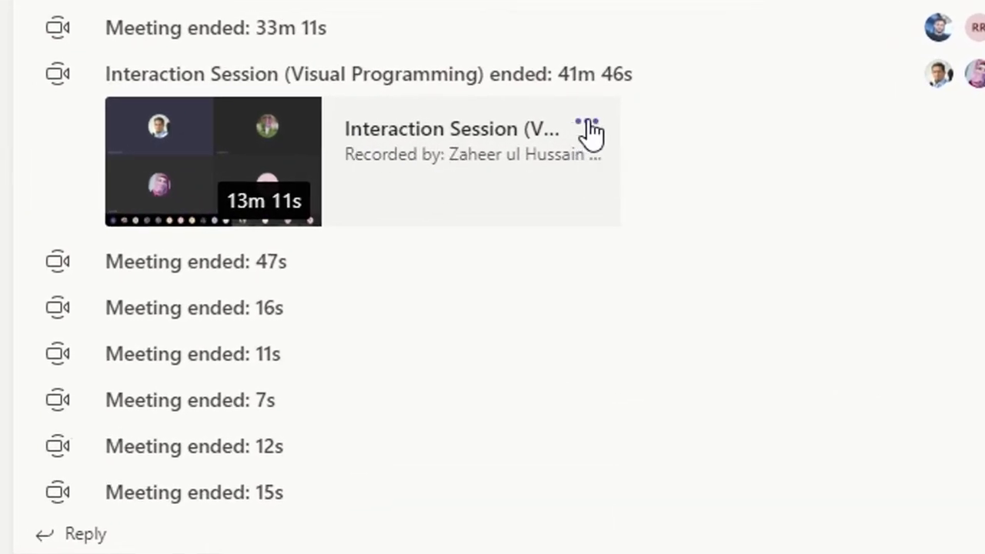
left_click(588, 128)
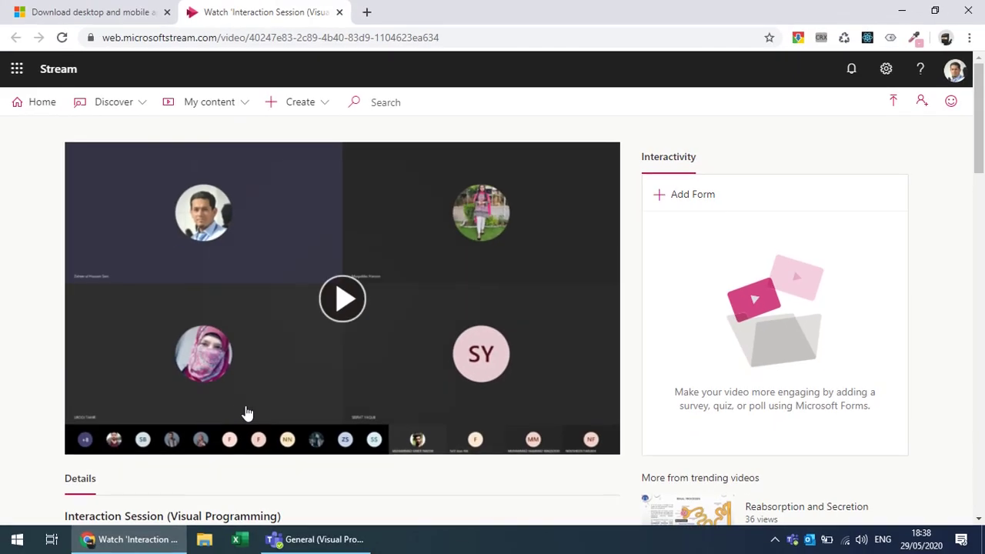
Step: Choose Trim video from the Interaction Session video's More options in Stream
scroll(279, 377, "down", 1)
scroll(279, 377, "down", 3)
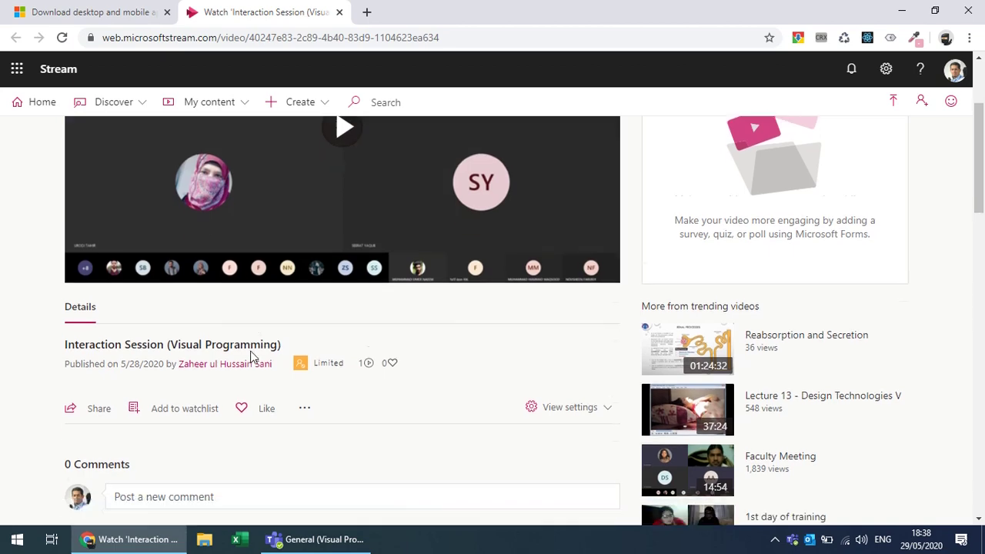
left_click(304, 291)
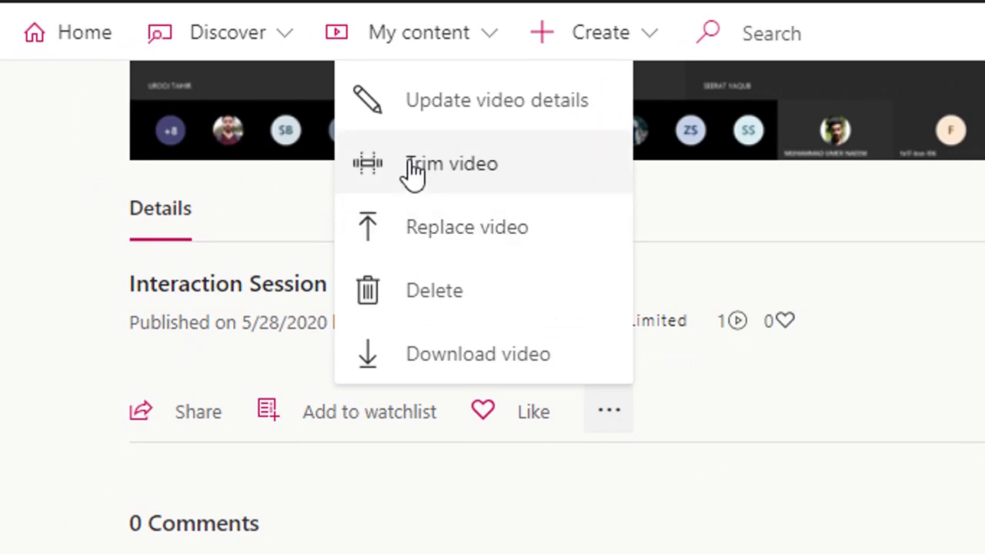
scroll(415, 173, "up", 2)
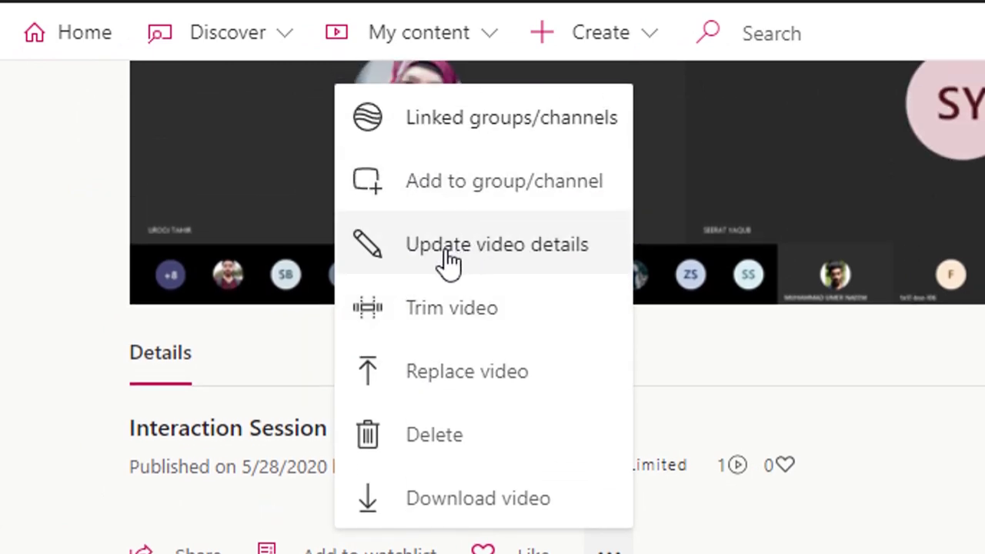
left_click(429, 315)
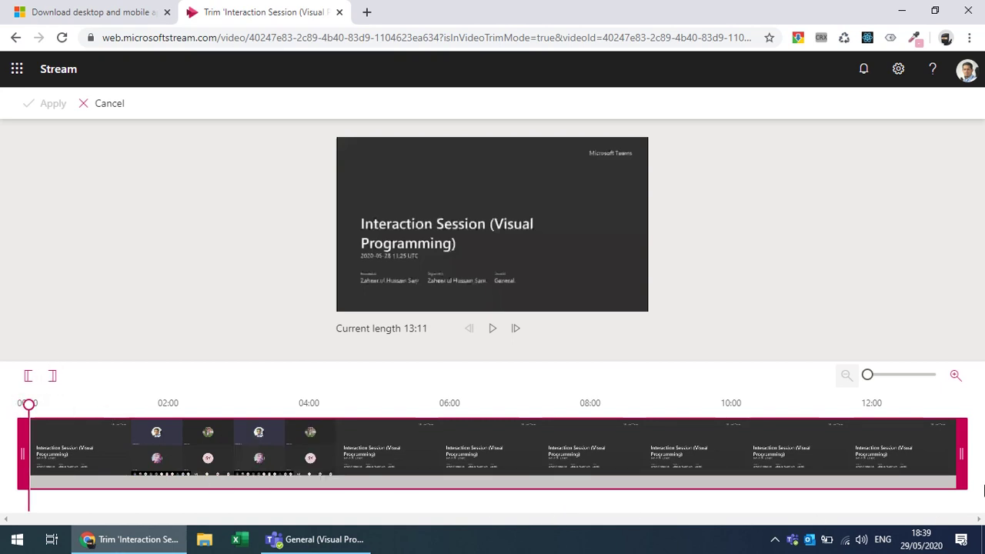
Step: Drag the trim handles until Current length reads 07:25, then apply the trim
mouse_move(961, 453)
left_mouse_down()
mouse_move(751, 447)
mouse_move(761, 449)
mouse_move(643, 457)
mouse_move(964, 456)
left_mouse_up()
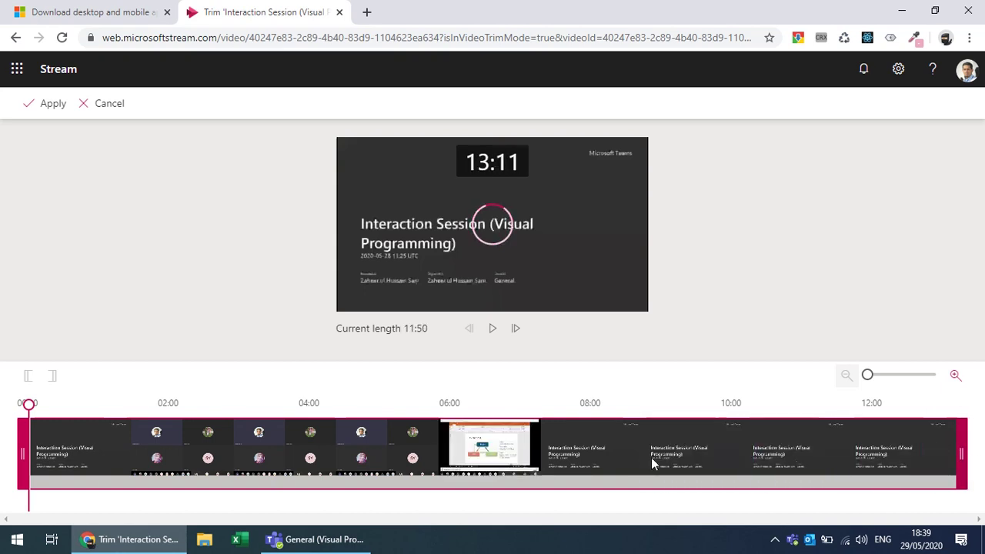
left_click_drag(23, 454, 435, 457)
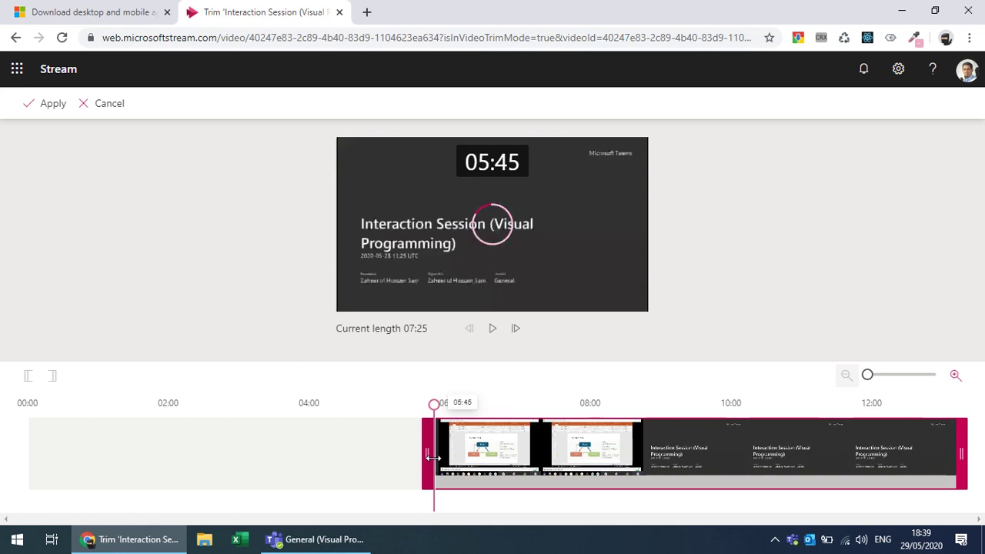
left_click_drag(433, 458, 332, 474)
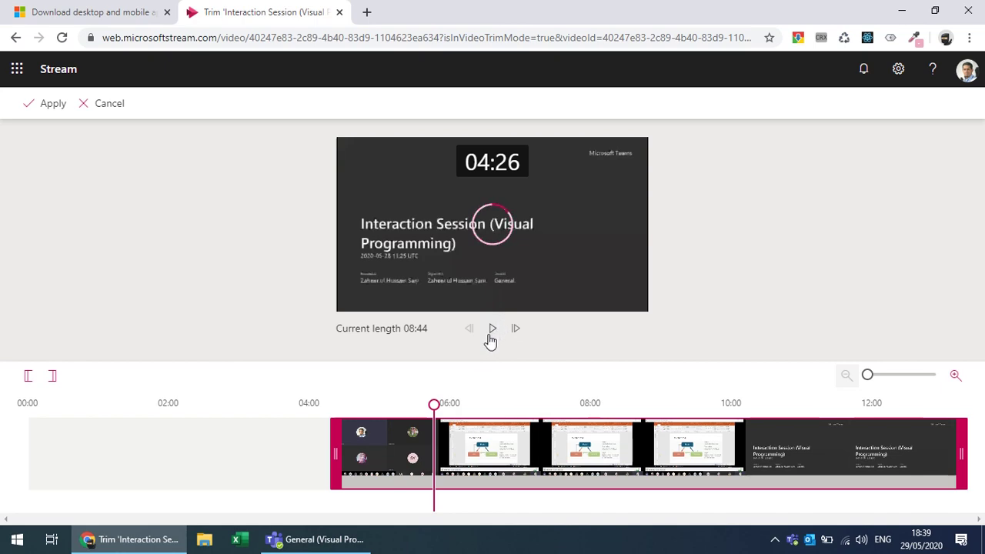
left_click_drag(332, 454, 428, 454)
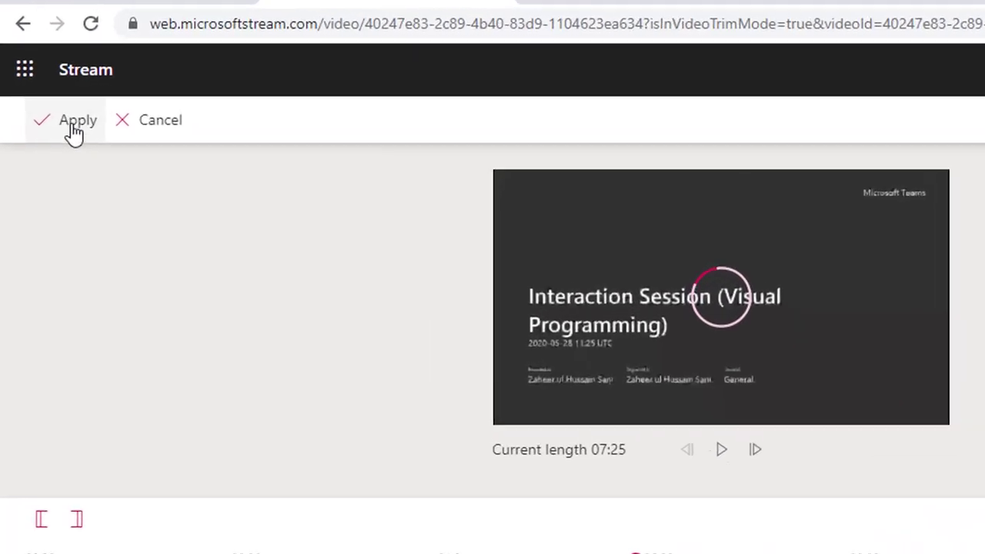
left_click(129, 188)
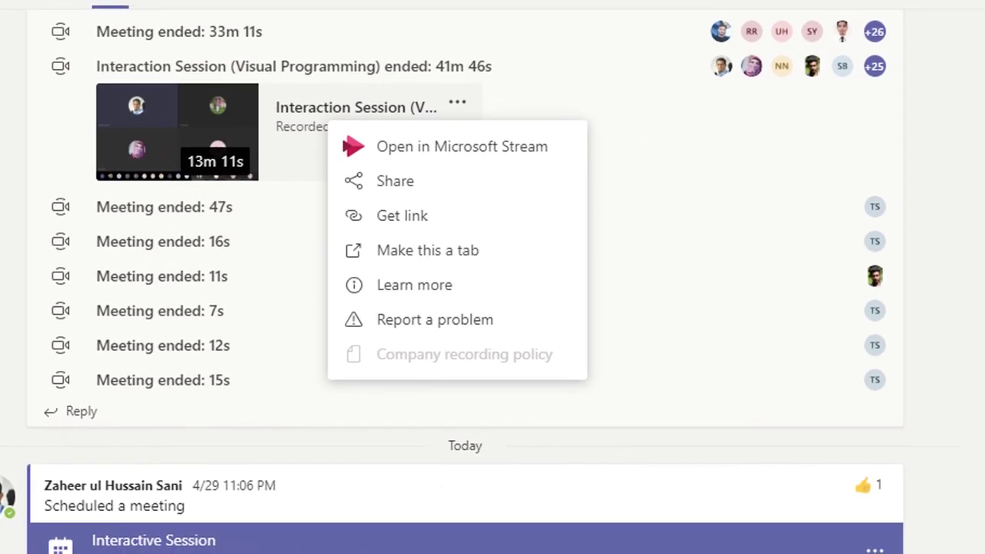
Step: Close the recording's options menu without choosing anything
left_click(639, 175)
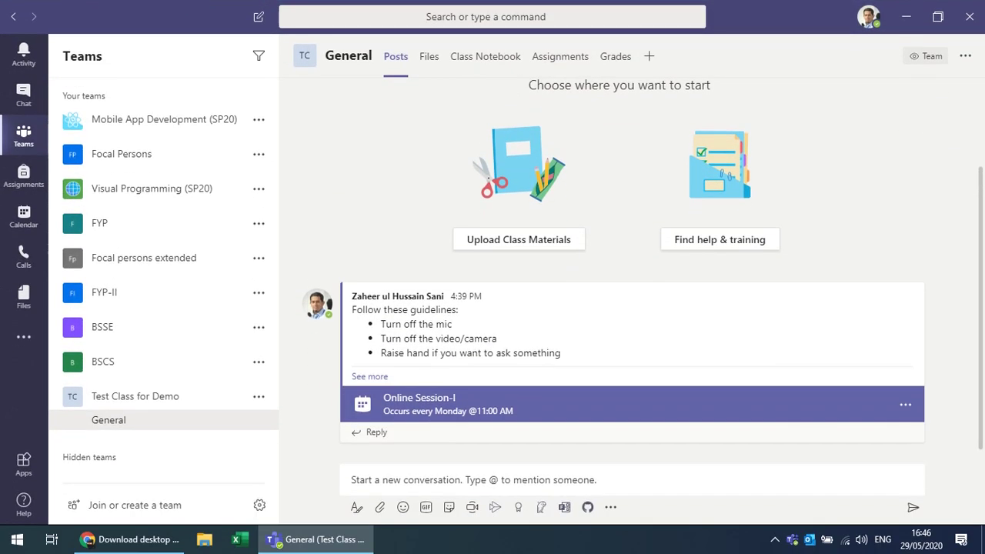
Step: From the Assignments tab, get started and create a blank assignment for Test Class for Demo
left_click(564, 67)
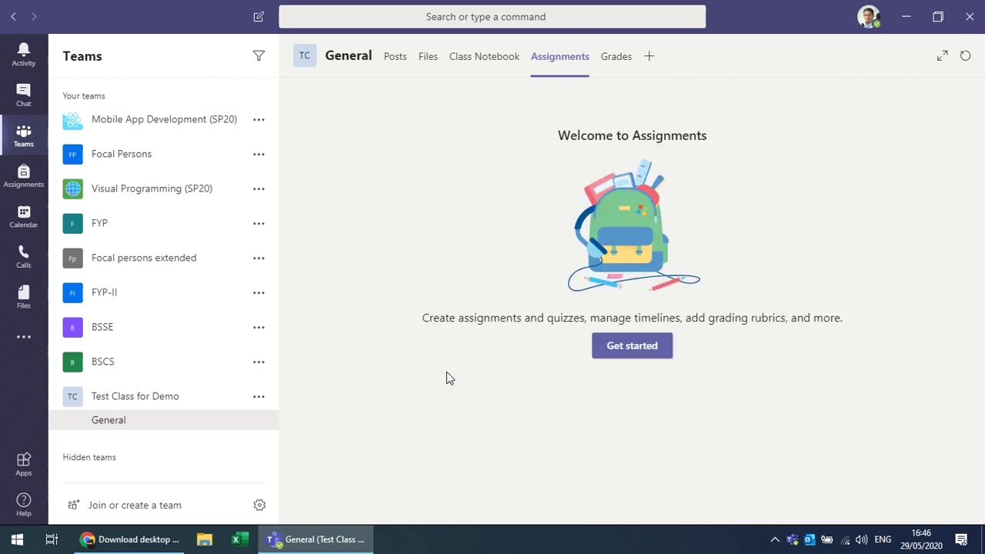
left_click(613, 360)
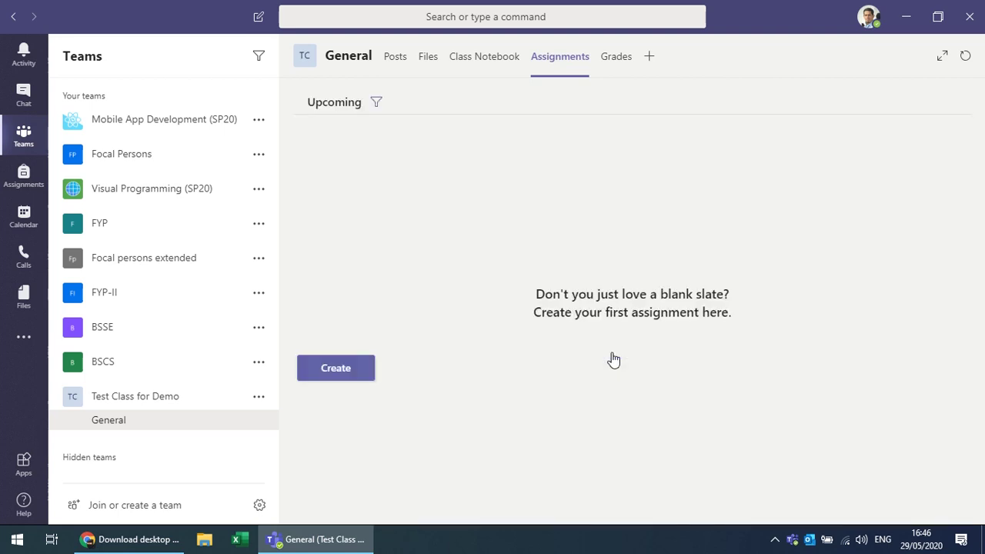
left_click(337, 376)
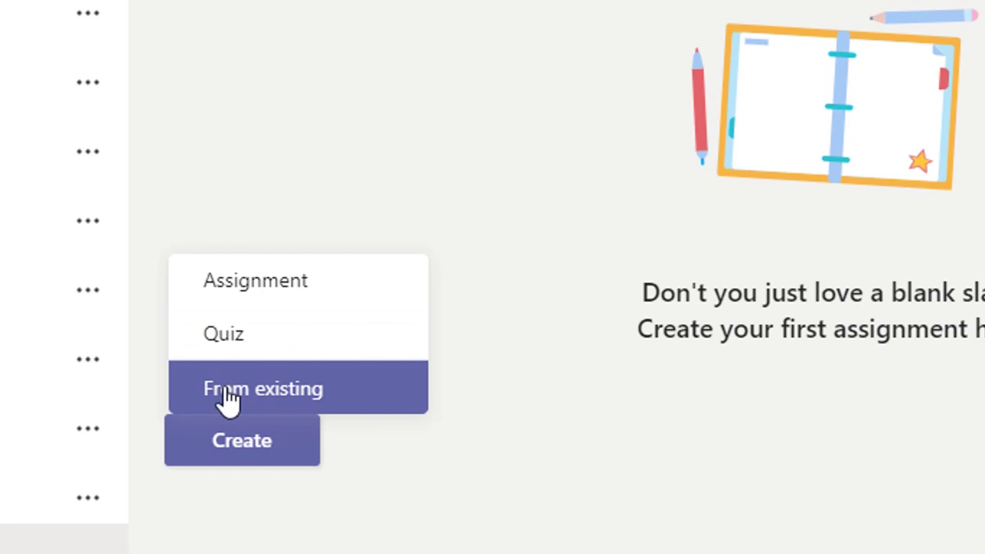
left_click(250, 281)
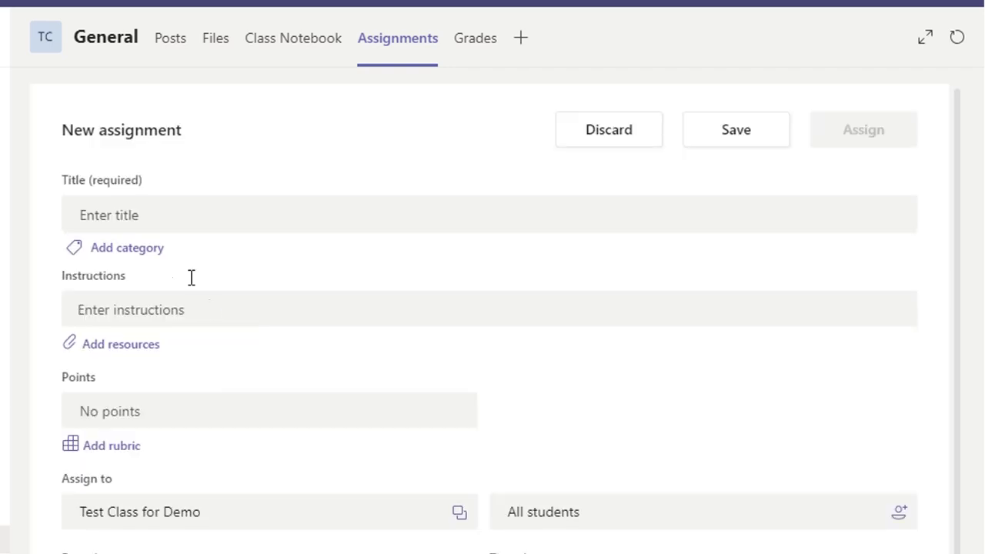
Step: Title the assignment 'Assignment 1' with the instructions 'Submit MS Word File'
left_click(179, 215)
type("A")
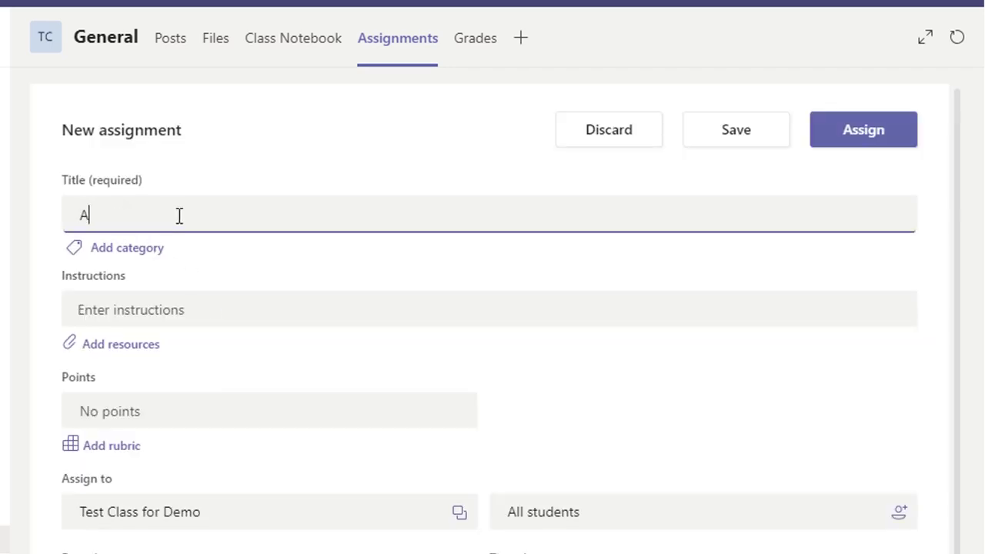
type("ssignment ")
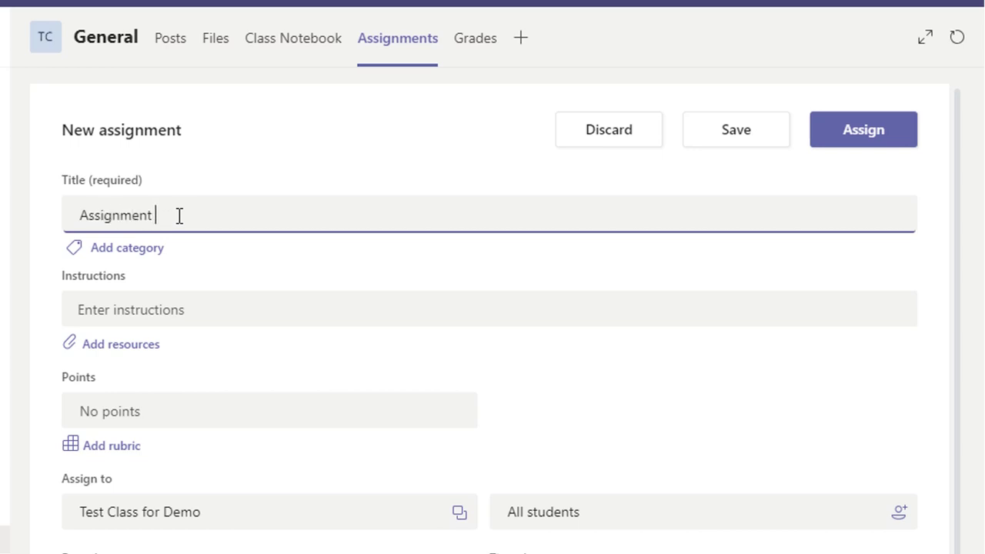
type("1")
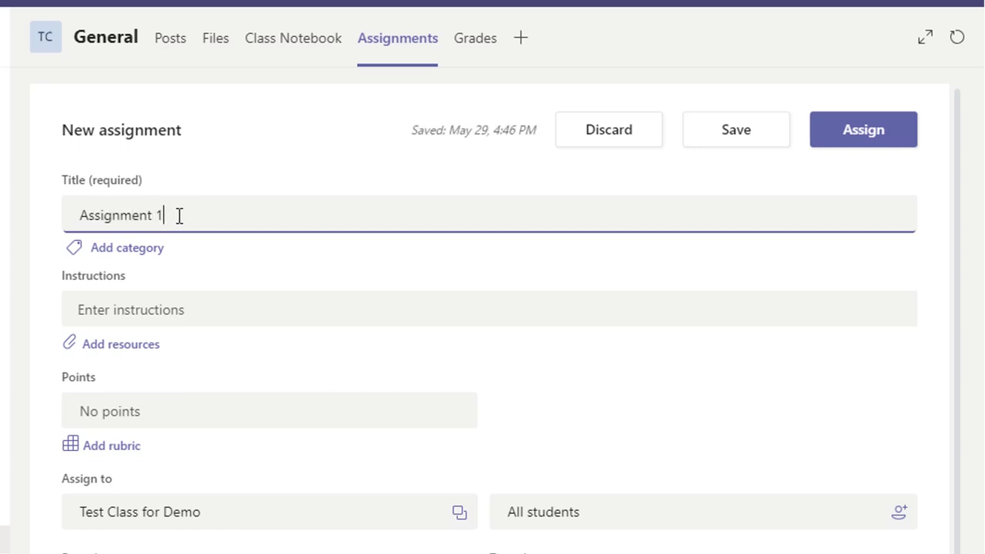
left_click(198, 312)
type("Submit MS Word File")
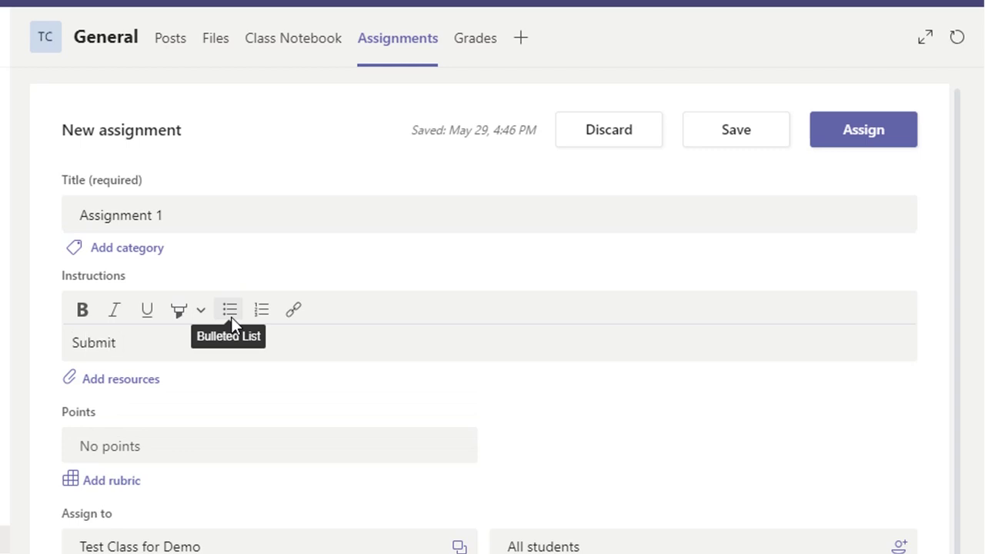
Step: Upload Assignment 03.docx from this device as an assignment resource
left_click(120, 385)
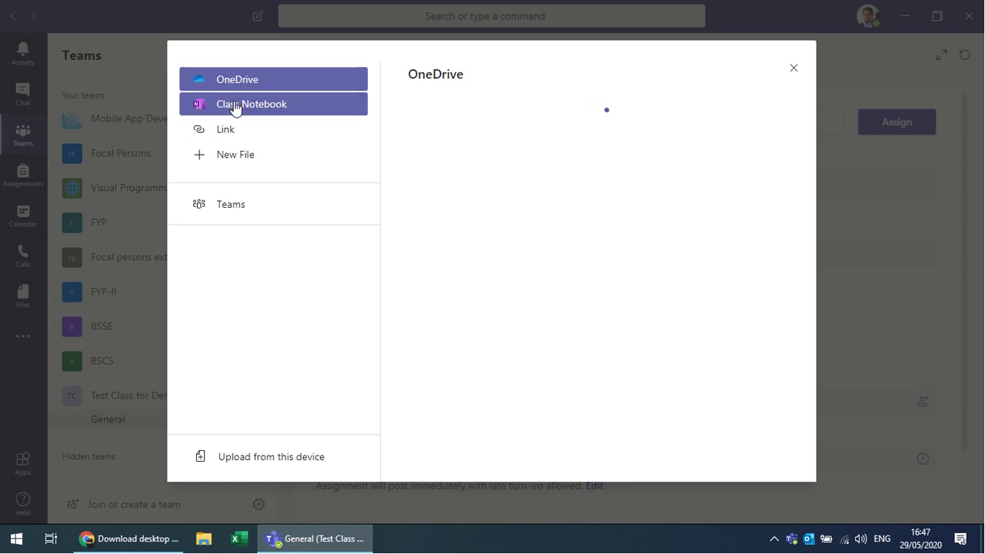
left_click(258, 461)
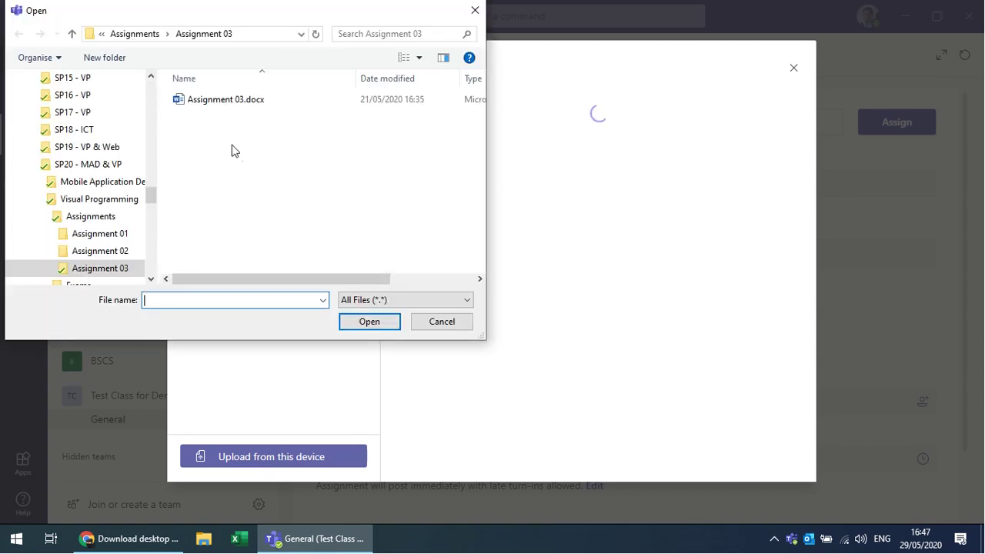
left_click(223, 101)
left_click(369, 323)
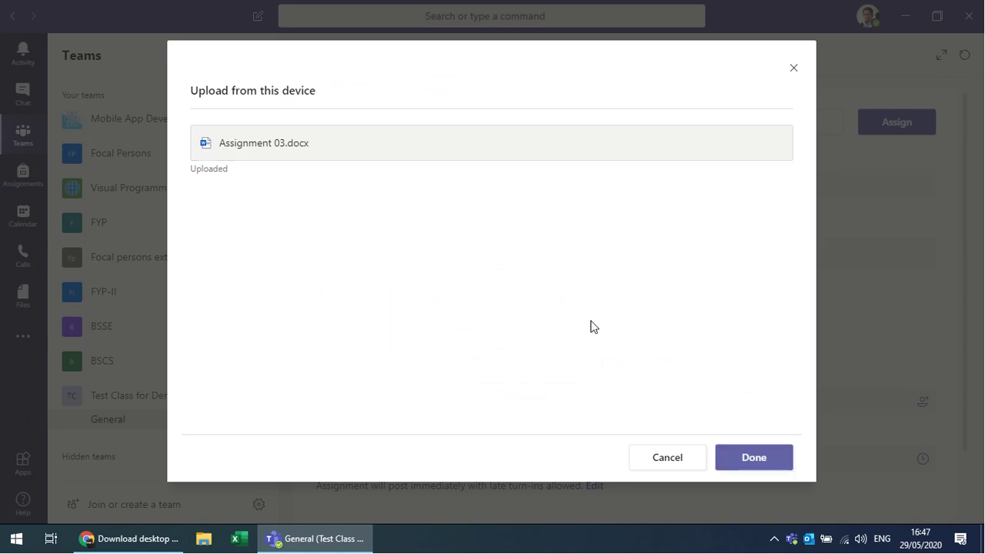
left_click(754, 457)
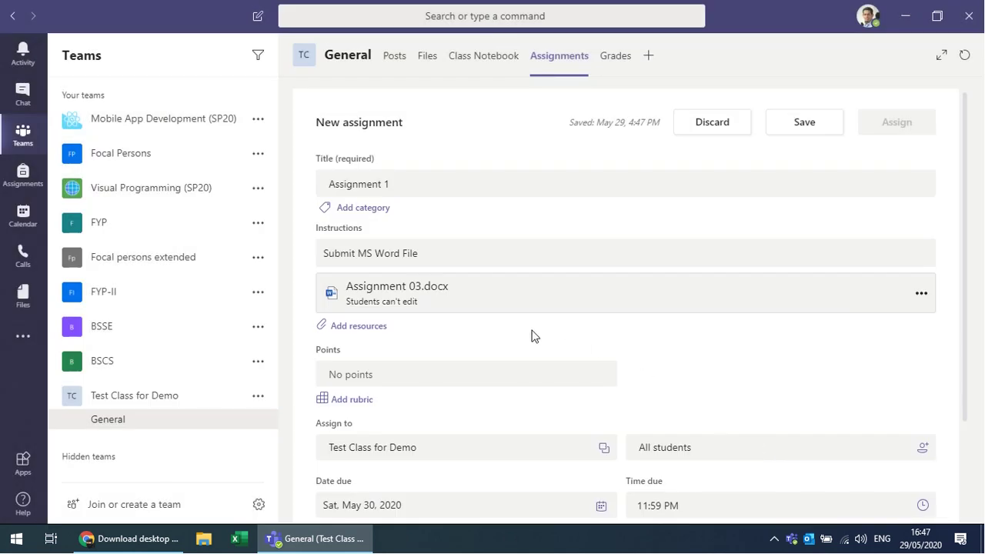
Step: Give Assignment 1 40 points, keeping Test Class for Demo and the May 30 due date
scroll(524, 336, "down", 2)
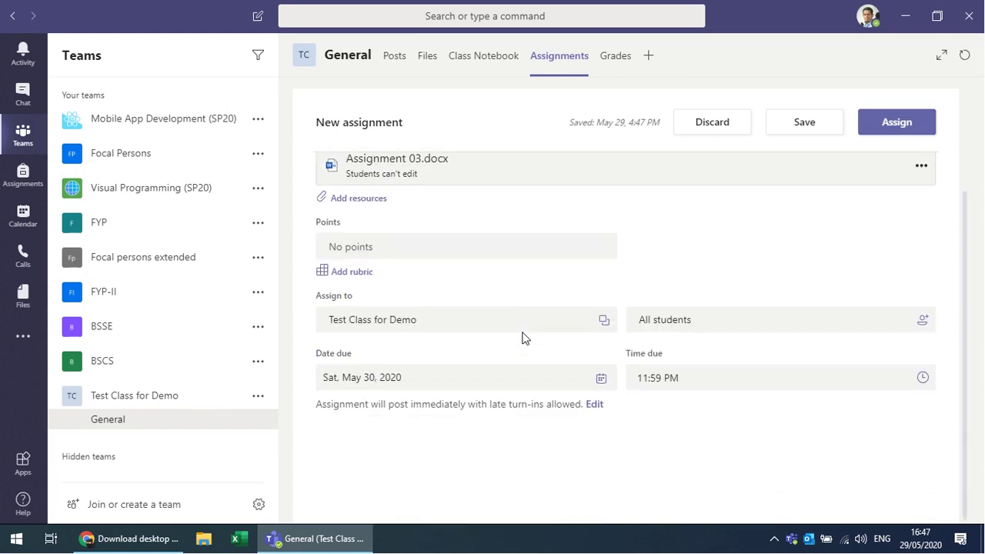
left_click(370, 247)
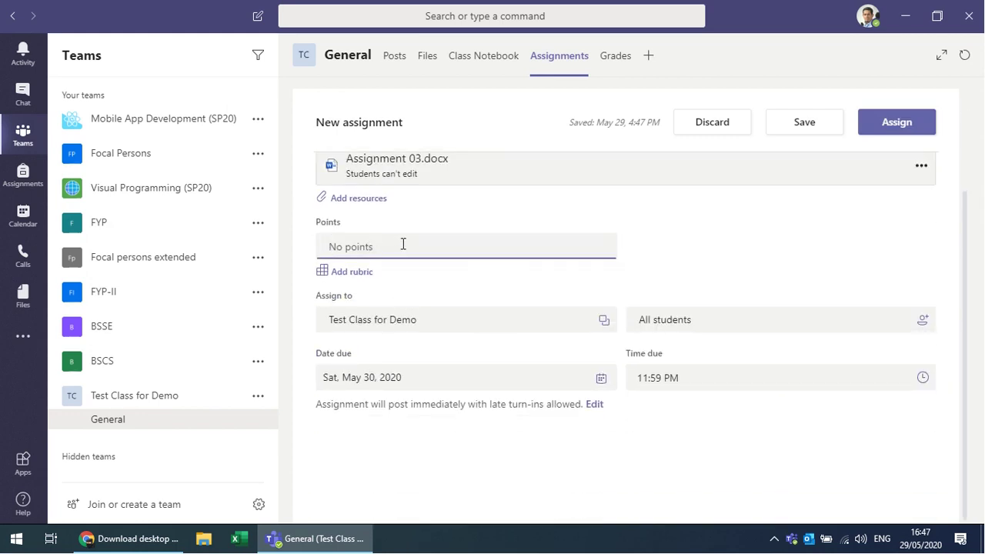
type("40")
left_click(517, 331)
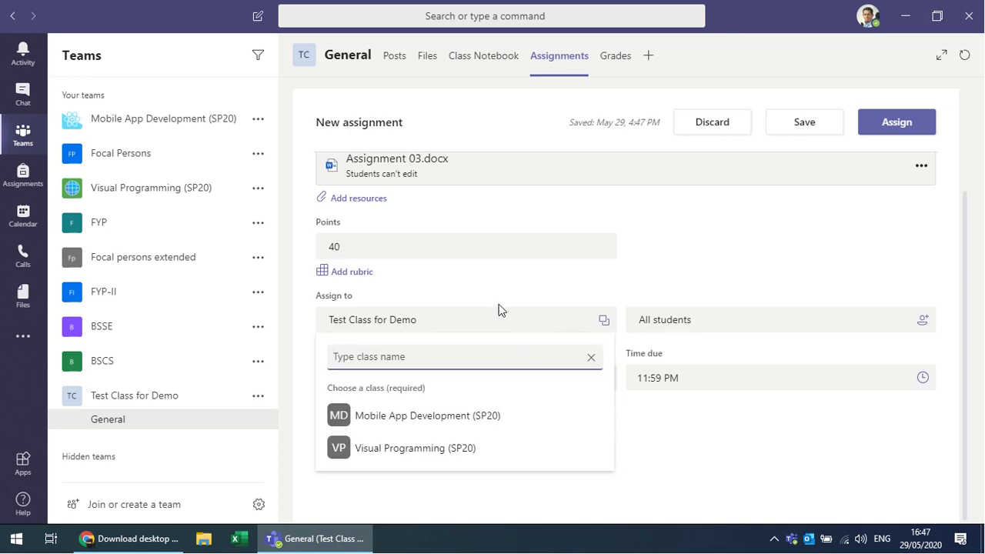
left_click(732, 290)
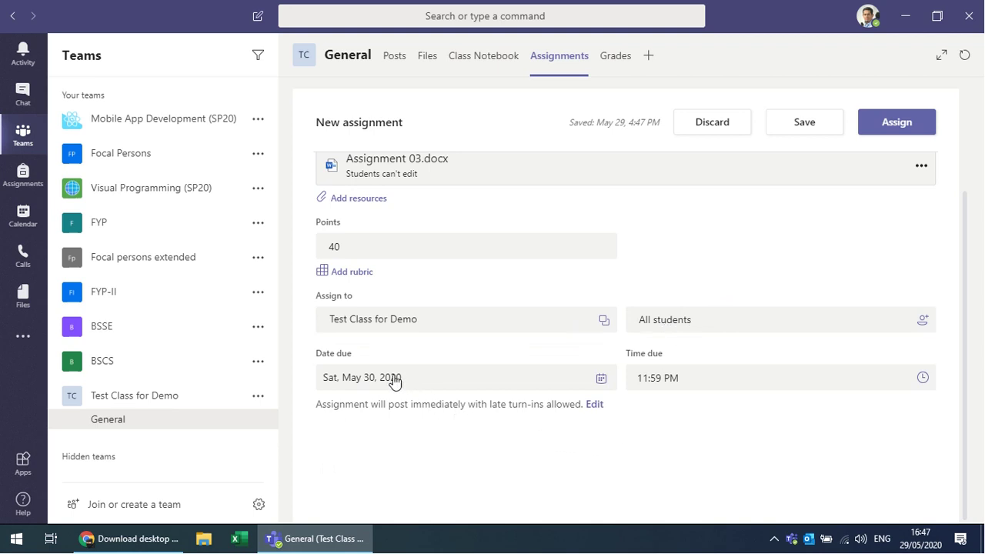
left_click(601, 380)
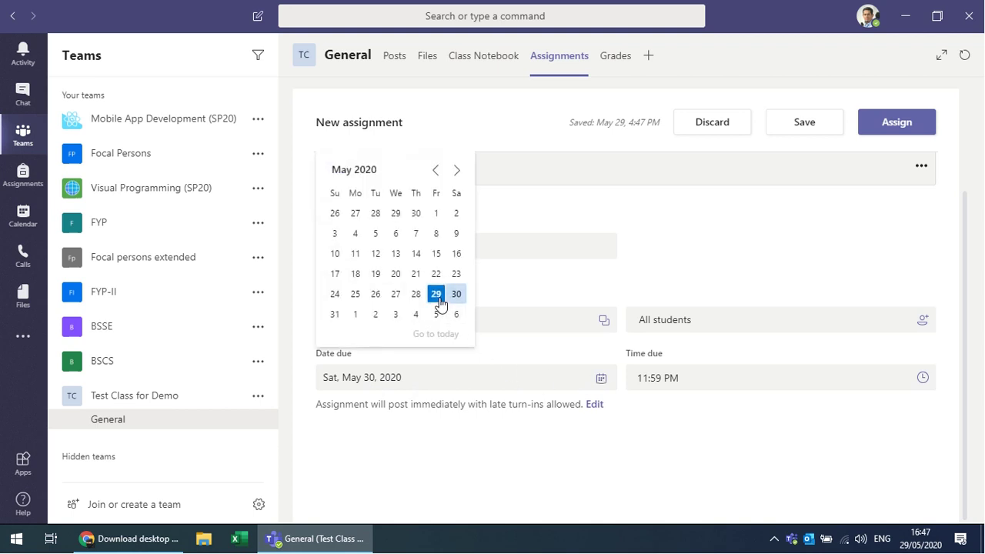
left_click(595, 432)
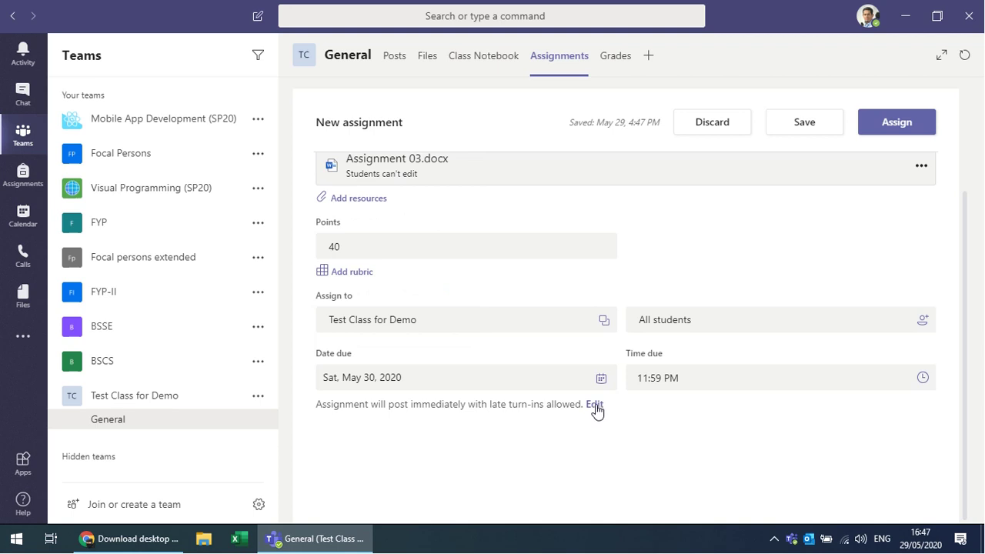
left_click(595, 405)
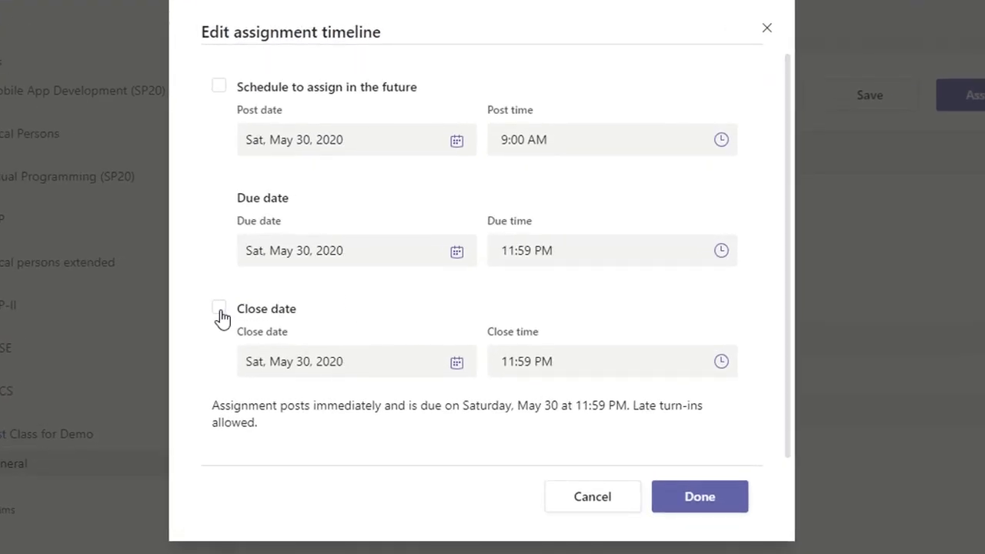
Step: Enable a close date of May 31, 2020 (11:59 PM) in the assignment timeline
left_click(220, 311)
left_click(220, 311)
left_click(457, 363)
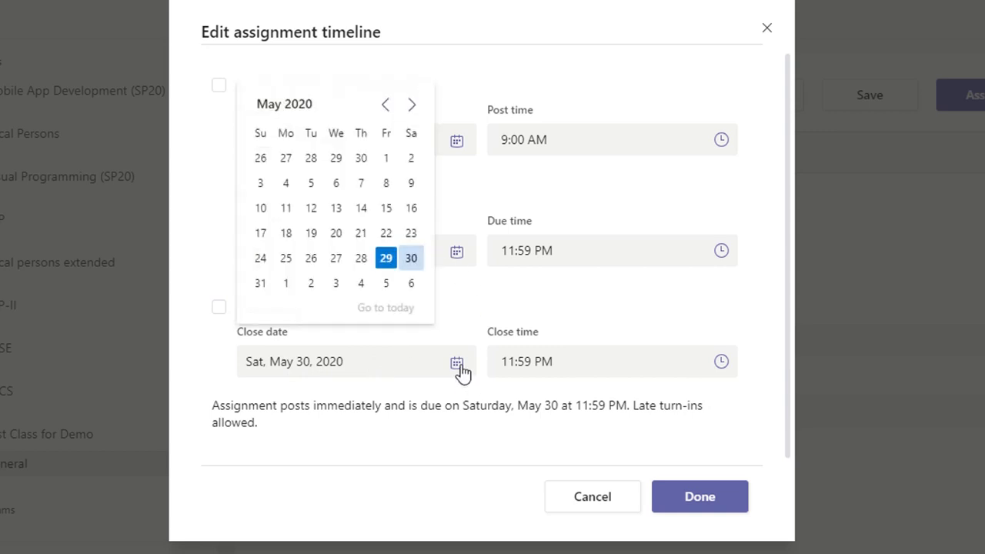
left_click(261, 287)
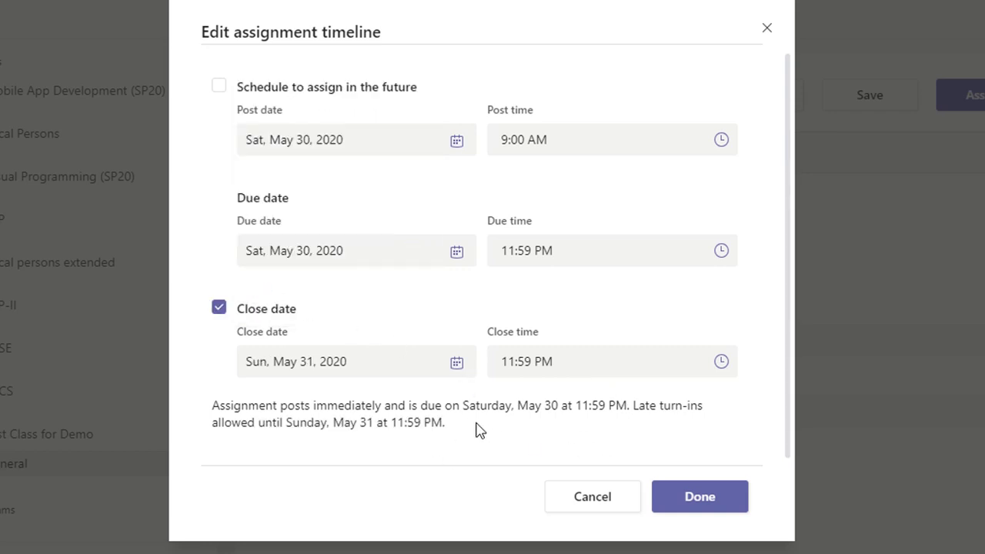
left_click(702, 510)
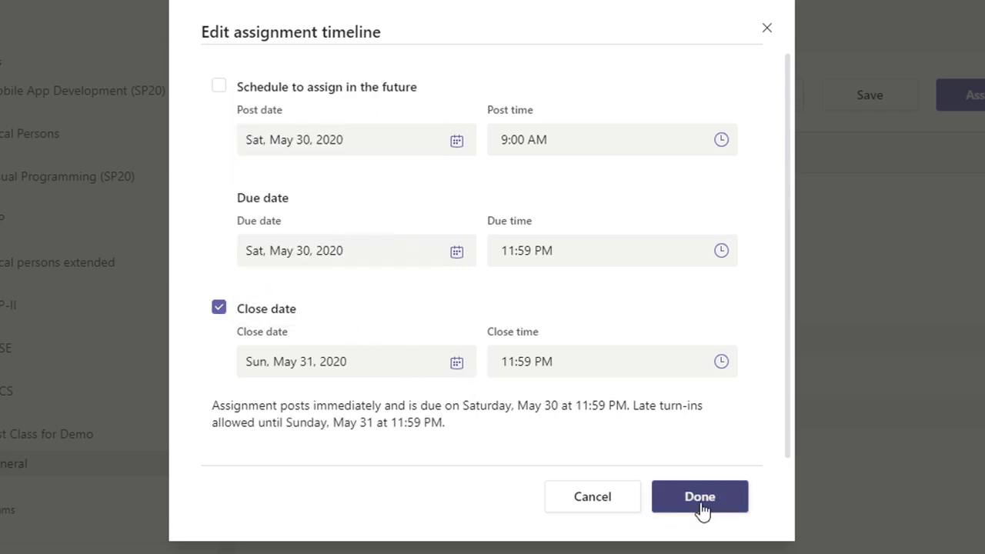
Step: Assign Assignment 1 to the class, then reopen it from the Assignments list
left_click(974, 97)
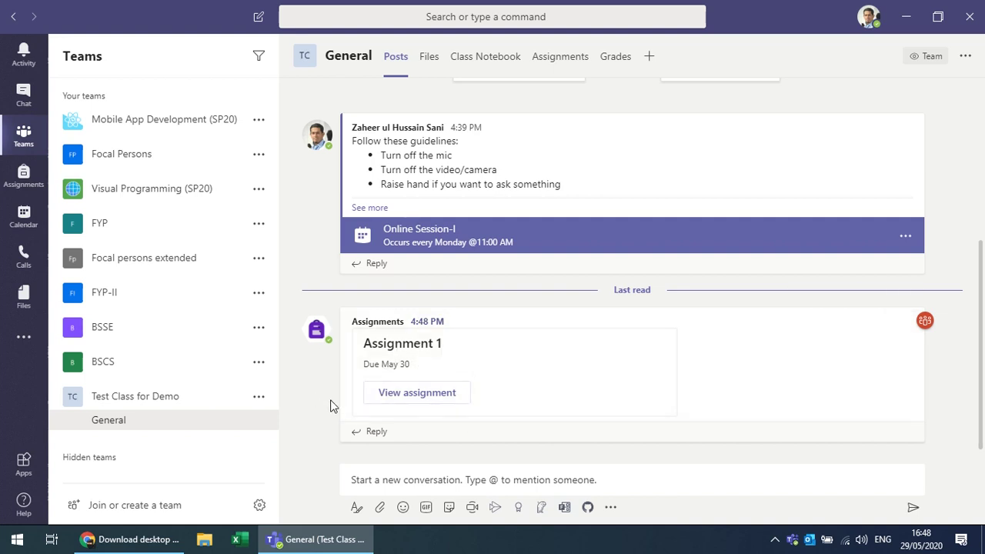
left_click(566, 62)
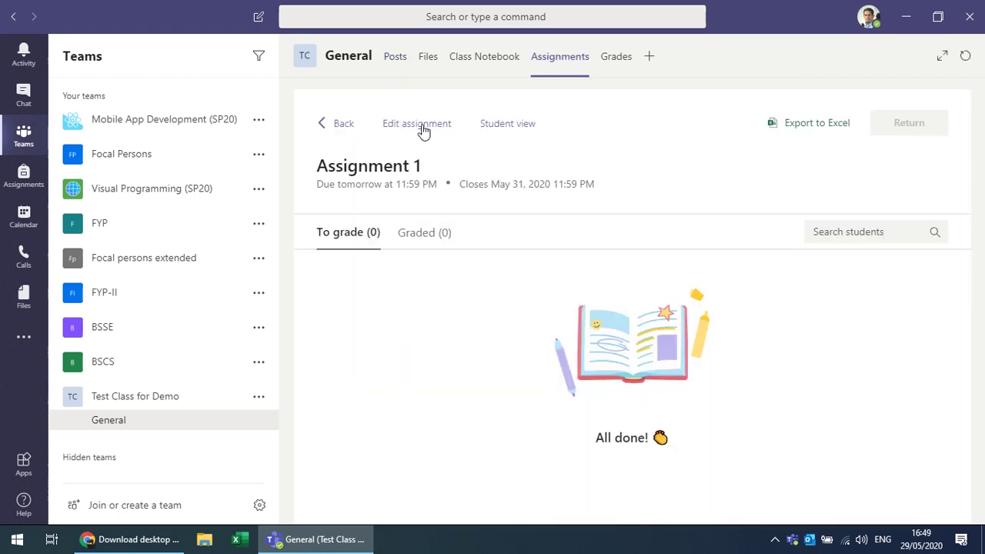
left_click(420, 125)
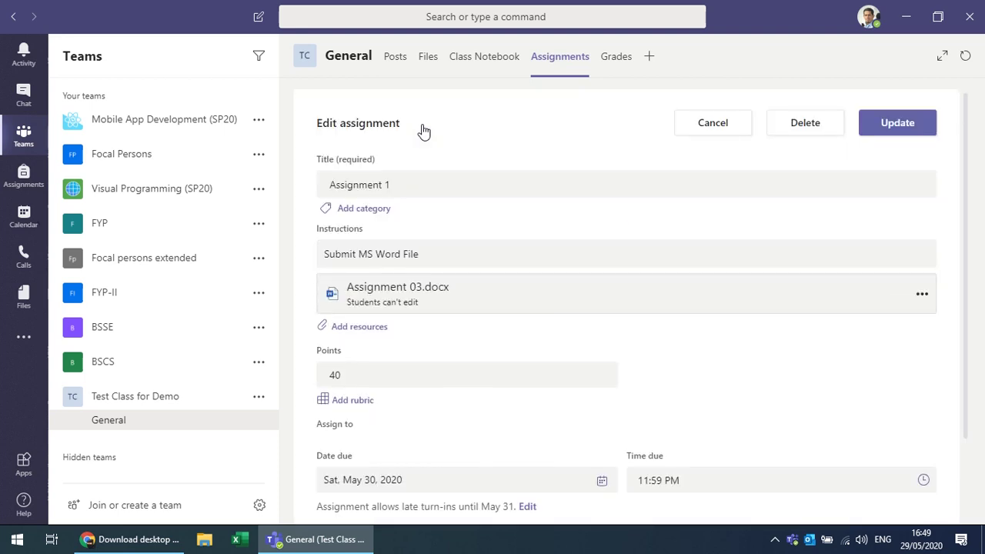
Step: Change Assignment 1's due date to May 31, 2020, 9:00 AM, update it, and return to Posts
scroll(462, 371, "down", 2)
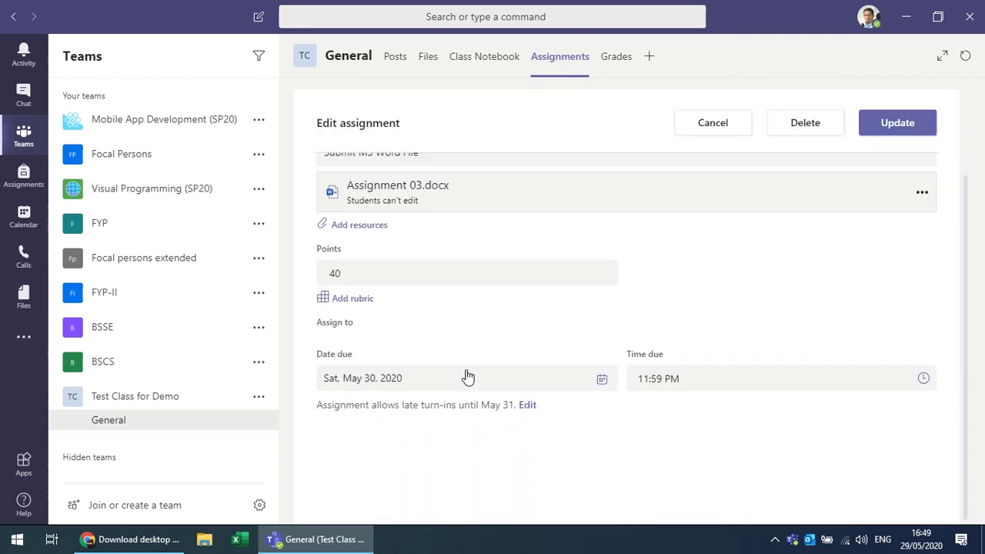
left_click(602, 381)
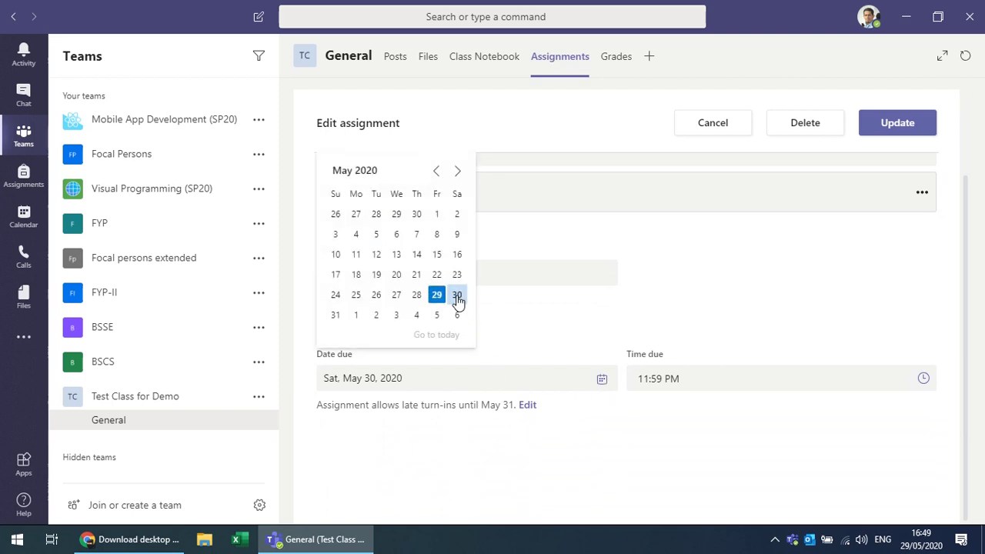
left_click(335, 316)
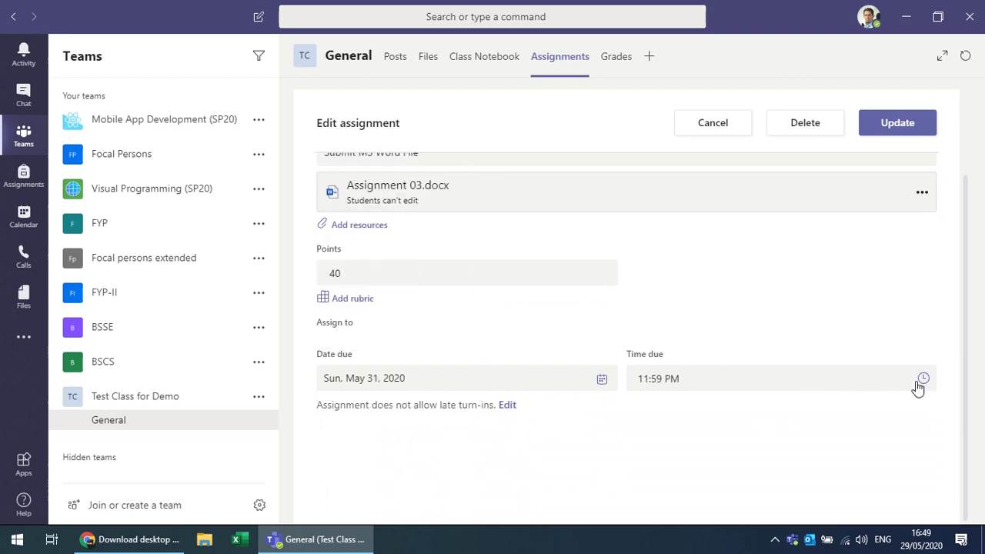
left_click(923, 379)
left_click(890, 126)
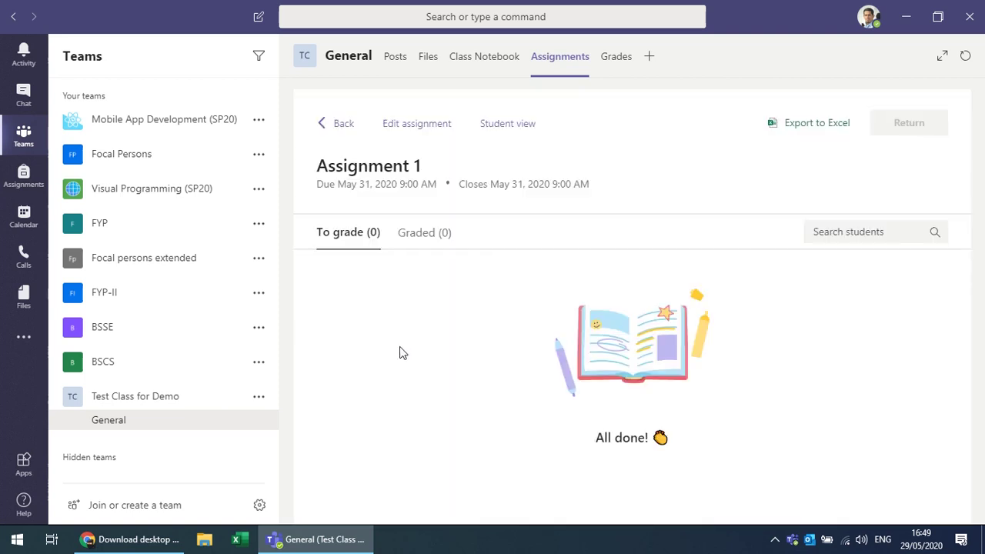
left_click(394, 60)
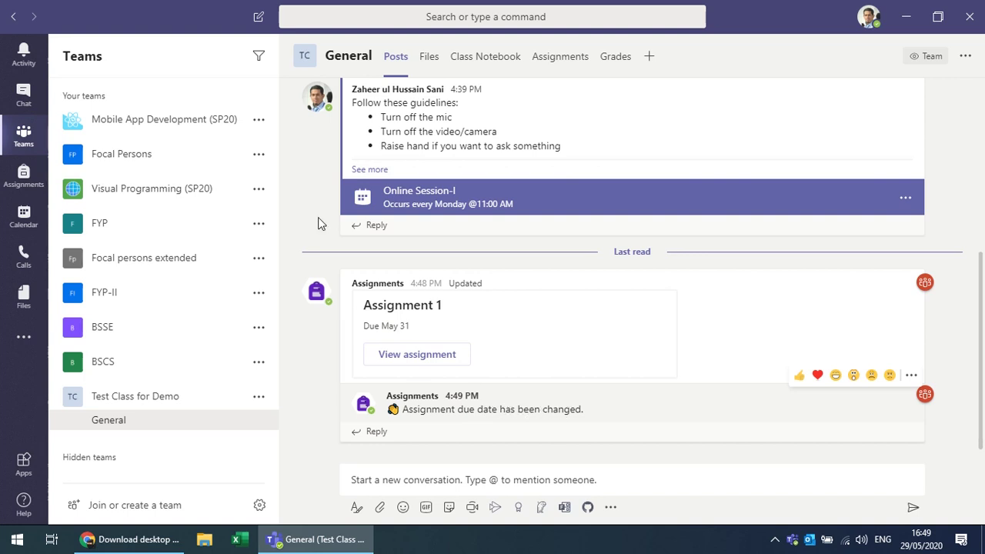
left_click(199, 193)
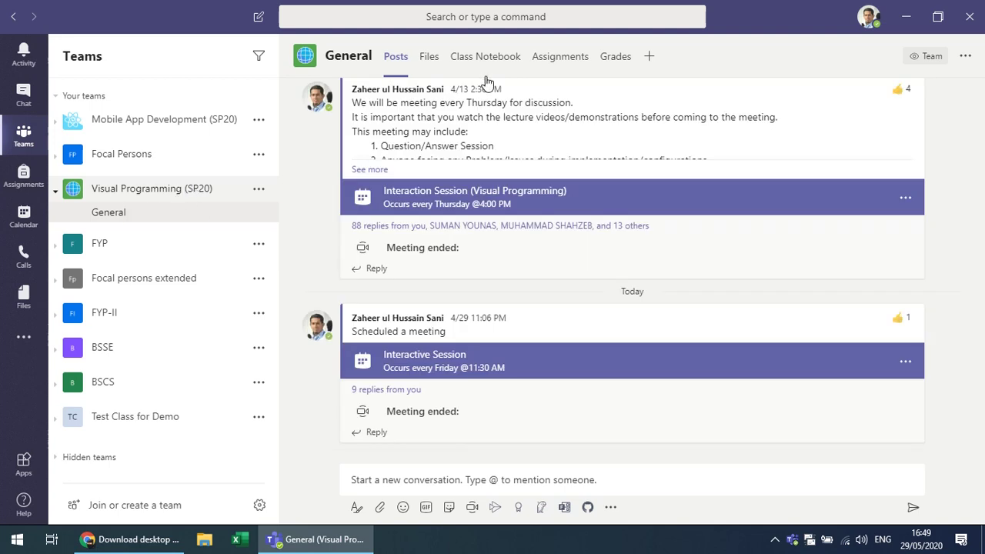
left_click(560, 61)
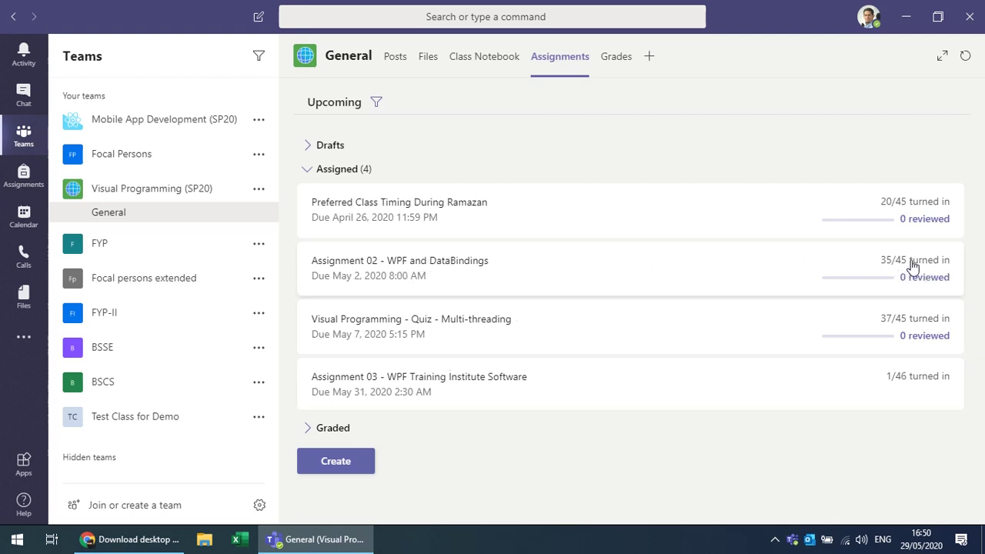
left_click(481, 267)
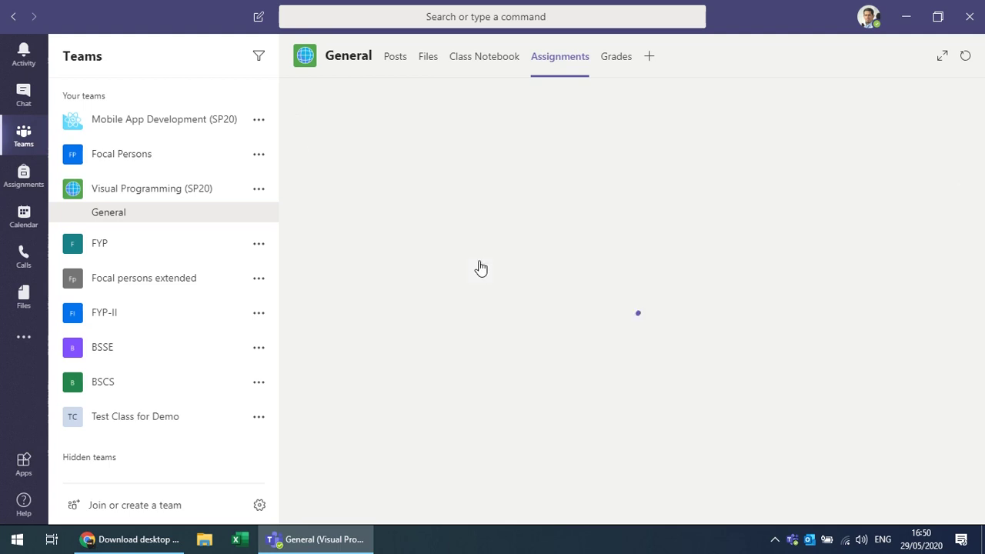
scroll(714, 258, "down", 2)
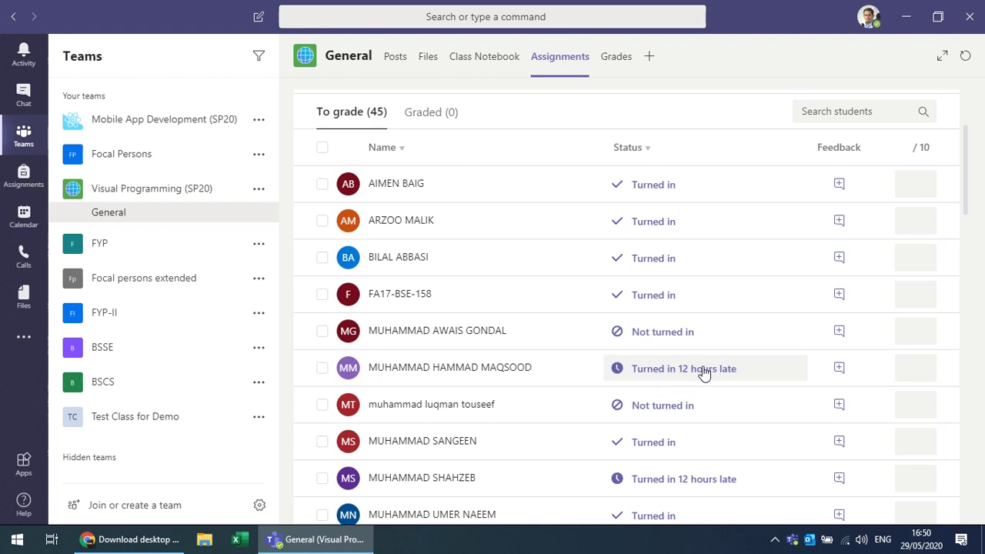
scroll(703, 372, "down", 2)
scroll(672, 321, "down", 1)
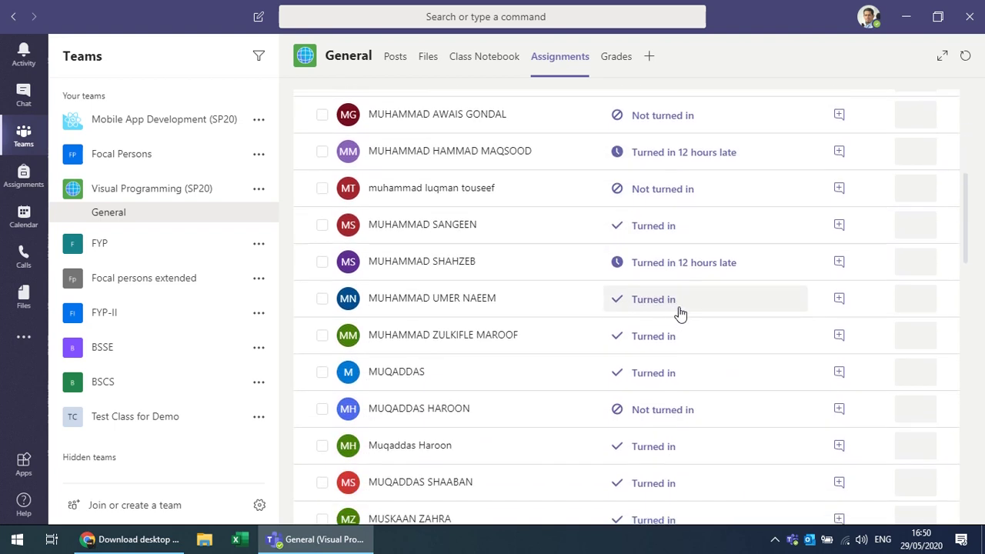
scroll(673, 384, "down", 2)
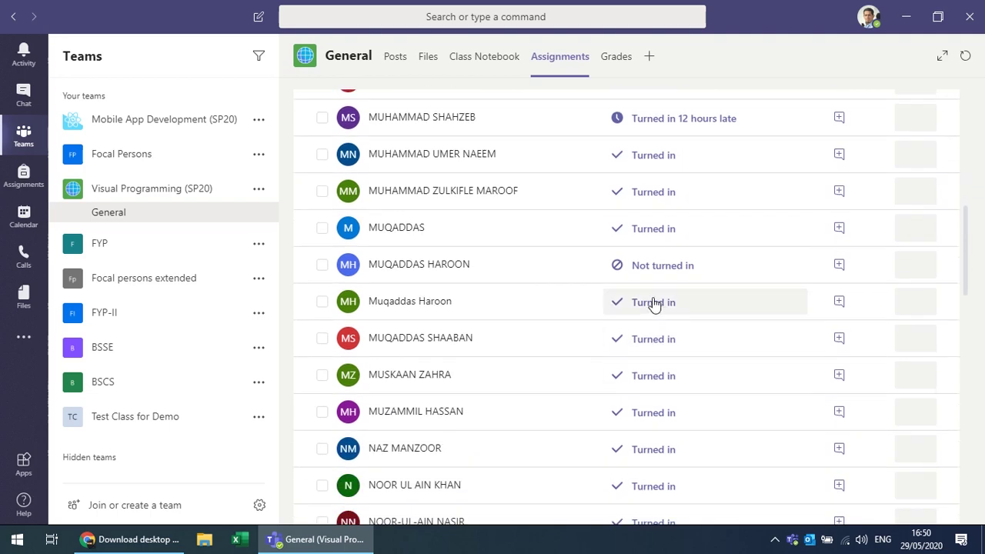
scroll(702, 295, "down", 3)
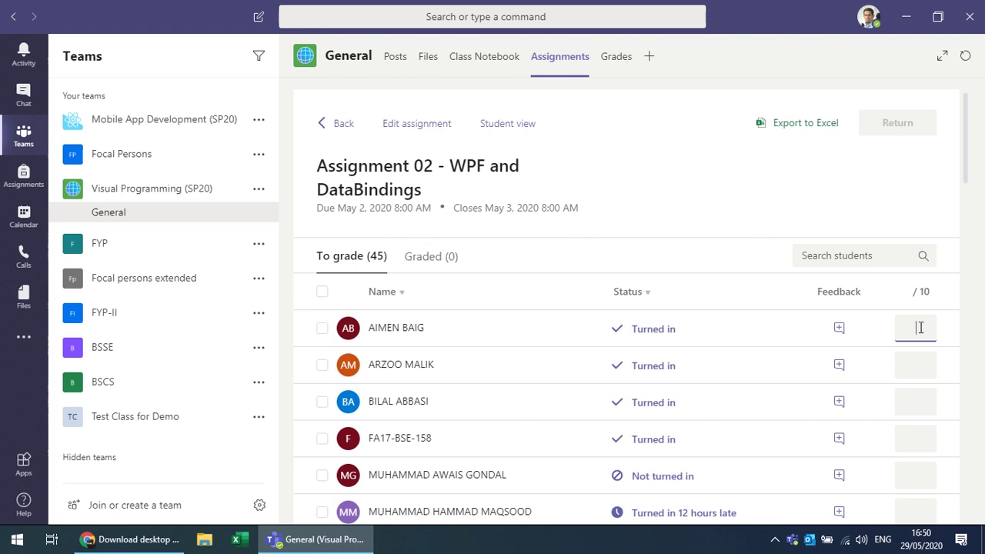
left_click(528, 225)
left_click(507, 124)
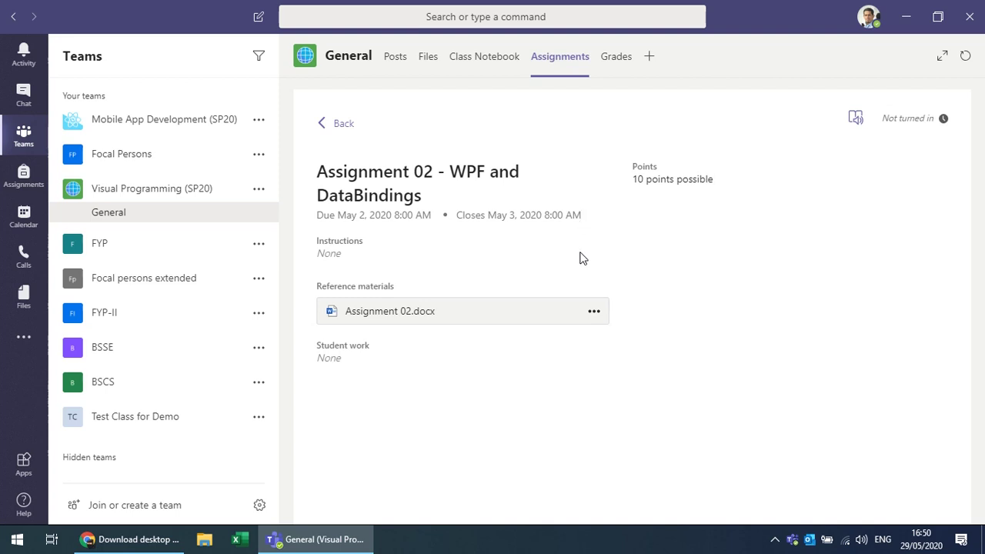
left_click(338, 125)
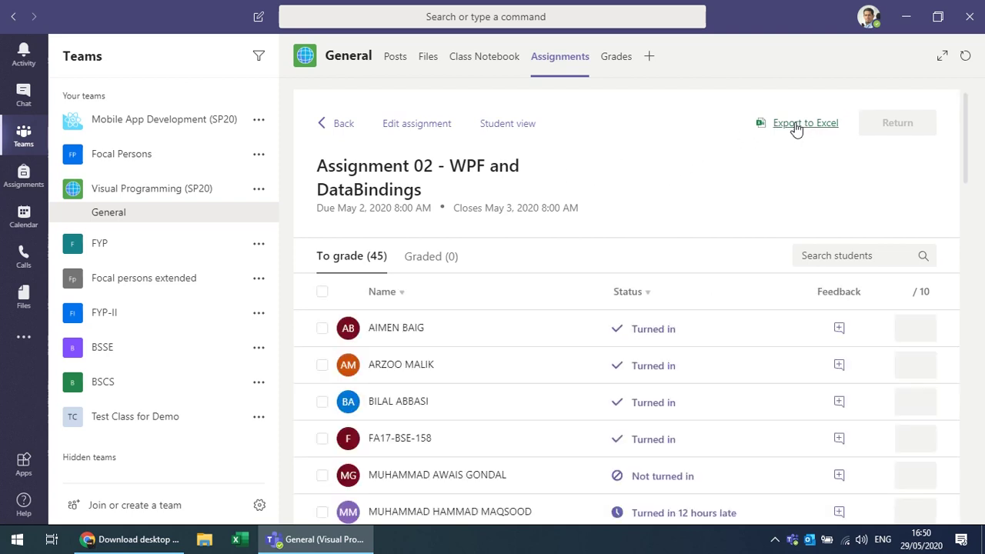
scroll(553, 166, "down", 3)
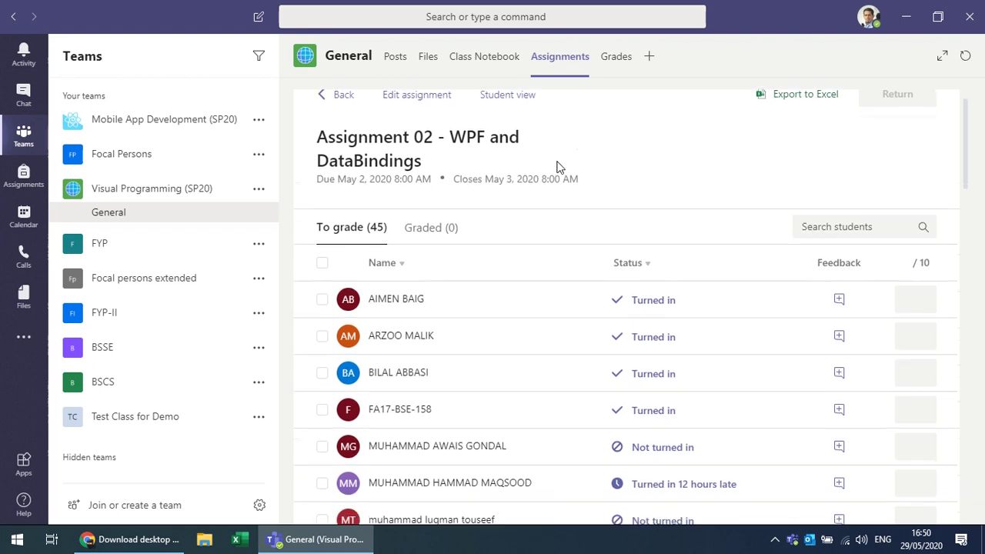
scroll(557, 168, "up", 3)
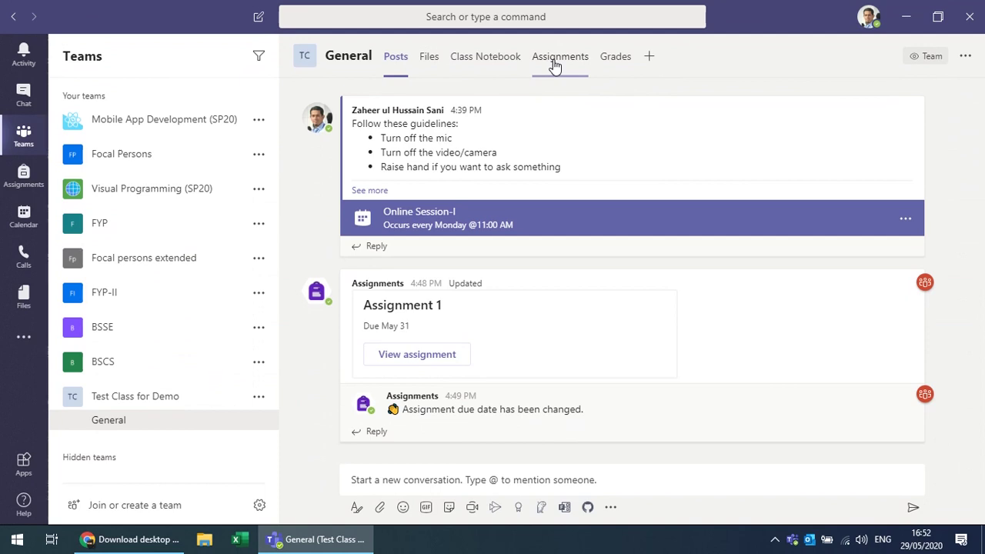
Step: Create a new Quiz assignment and choose + New Form to build it in Microsoft Forms
left_click(555, 67)
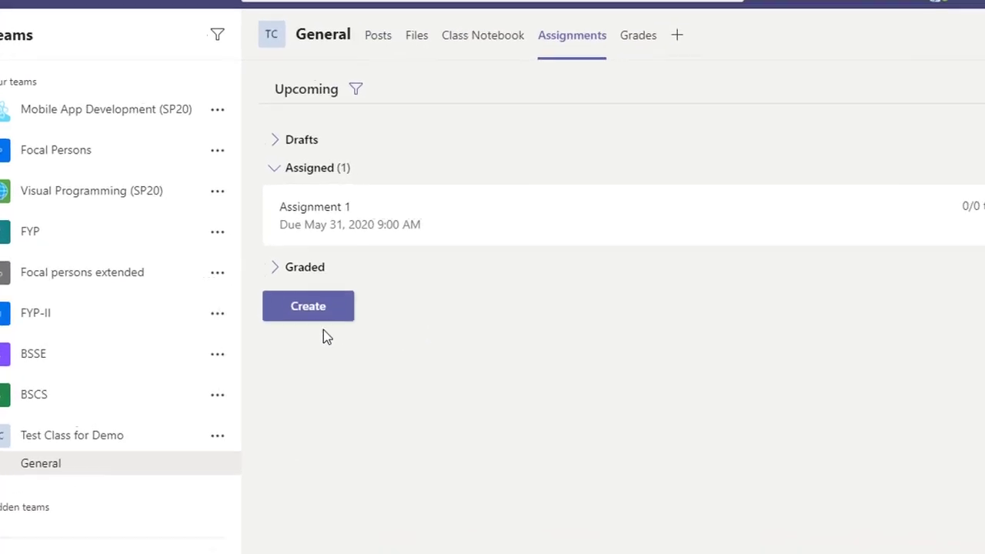
left_click(331, 292)
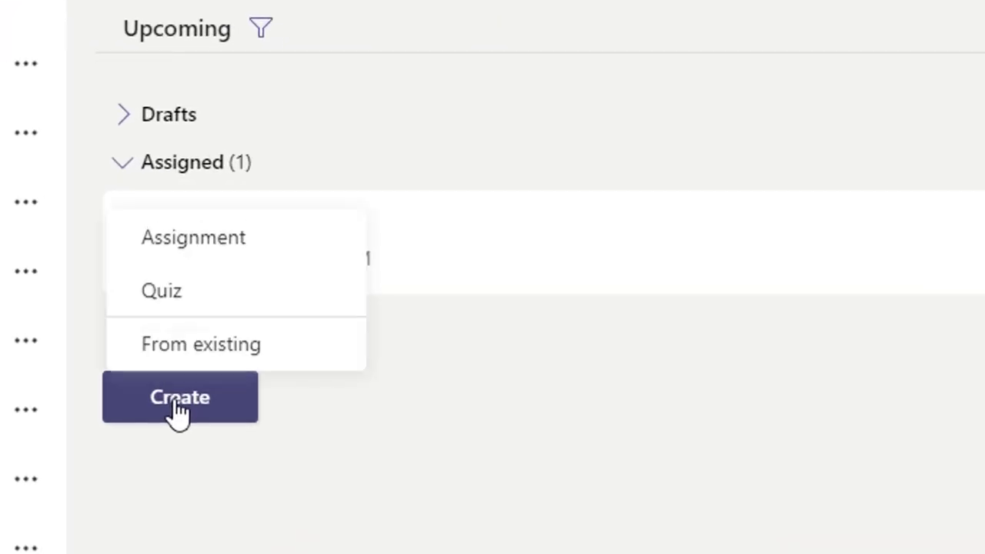
left_click(171, 296)
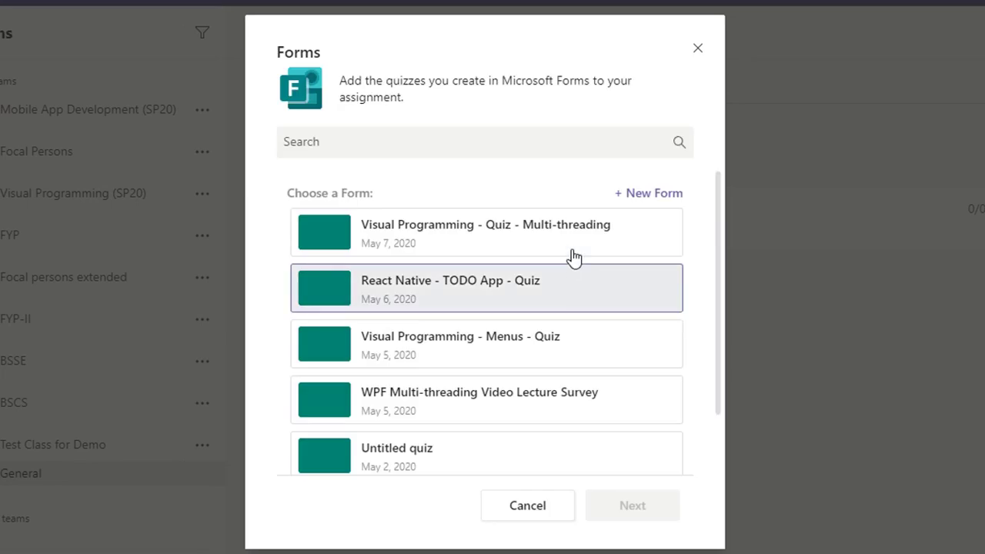
scroll(593, 254, "down", 2)
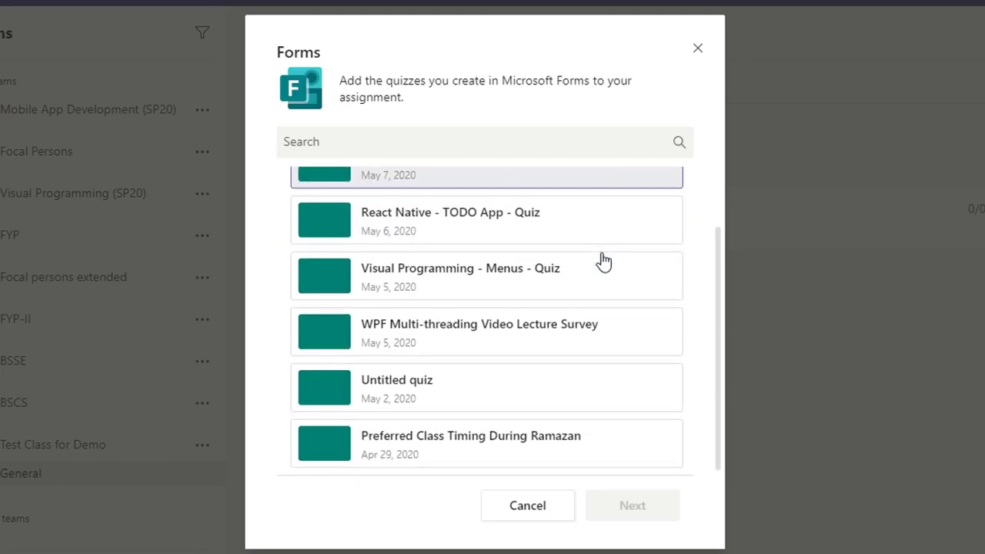
scroll(601, 257, "up", 2)
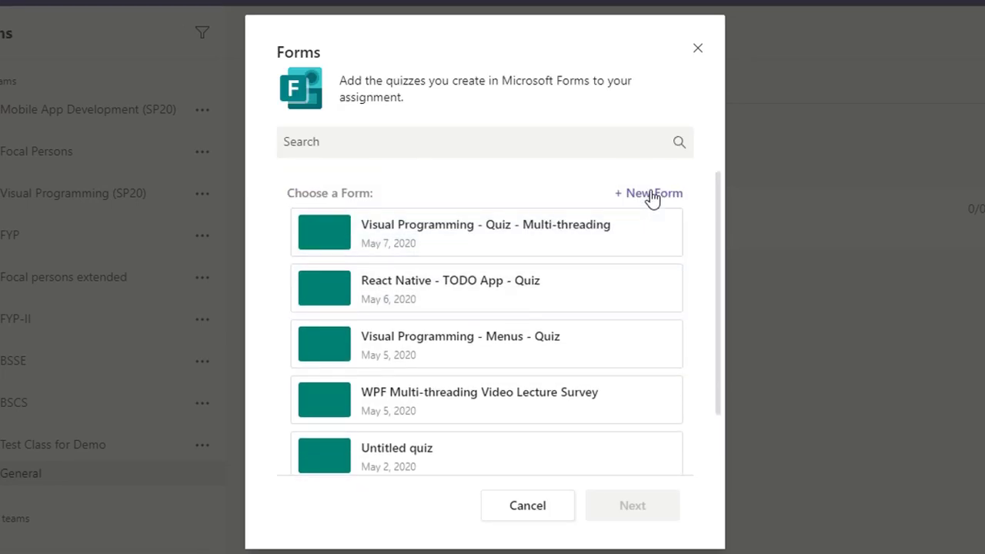
left_click(615, 197)
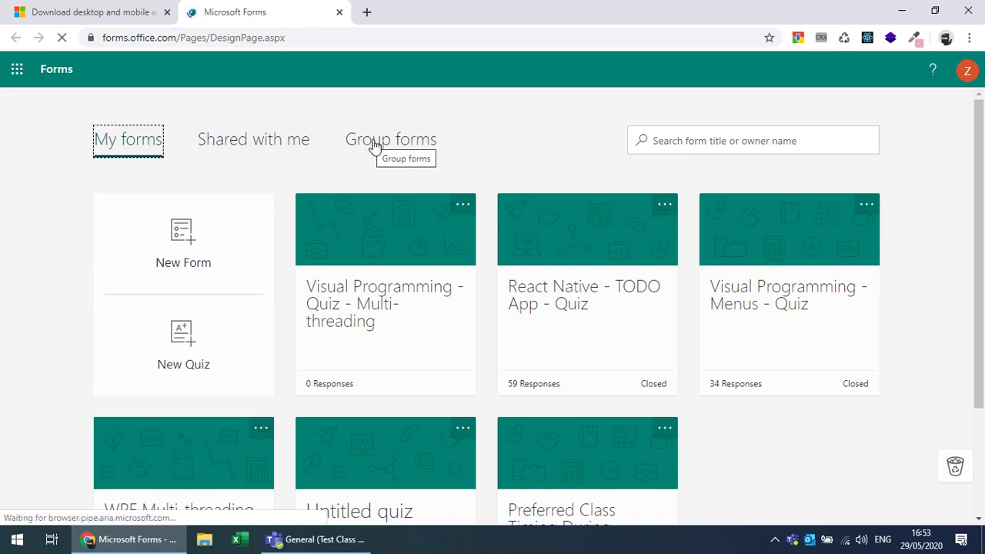
Step: Start a blank quiz titled 'Quiz 01' and show the question type choices
left_click(186, 348)
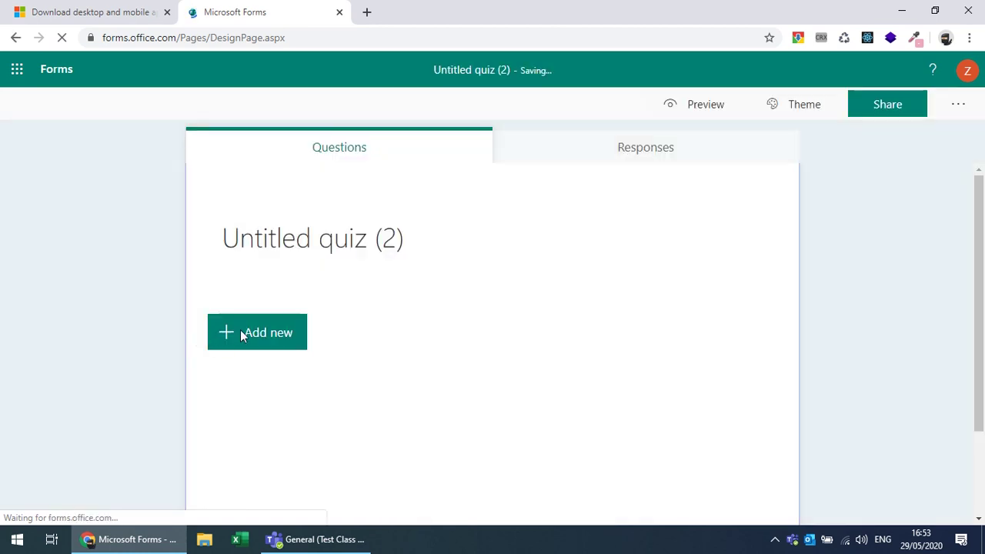
left_click(344, 250)
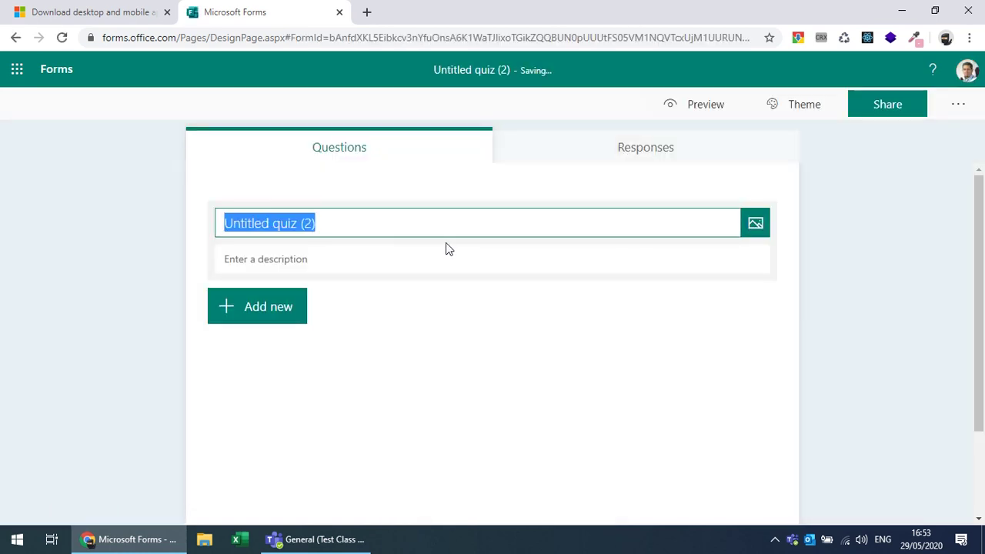
left_click(341, 223)
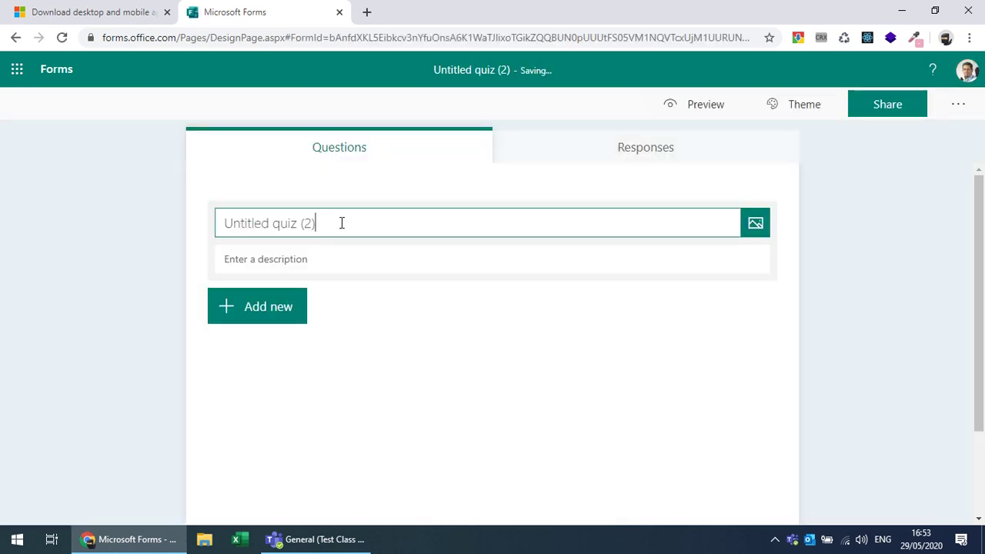
left_click_drag(343, 219, 192, 233)
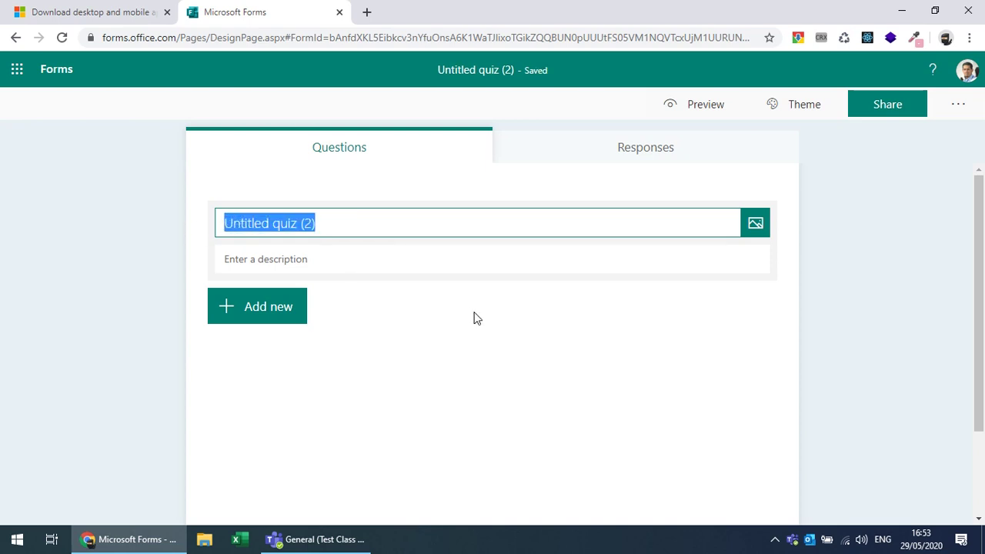
type("Quiz")
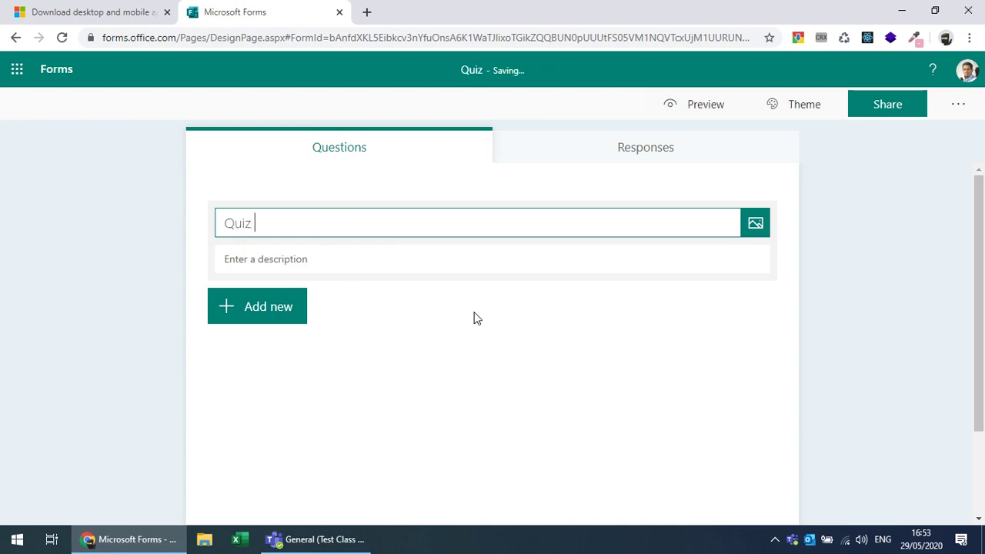
type(" 01")
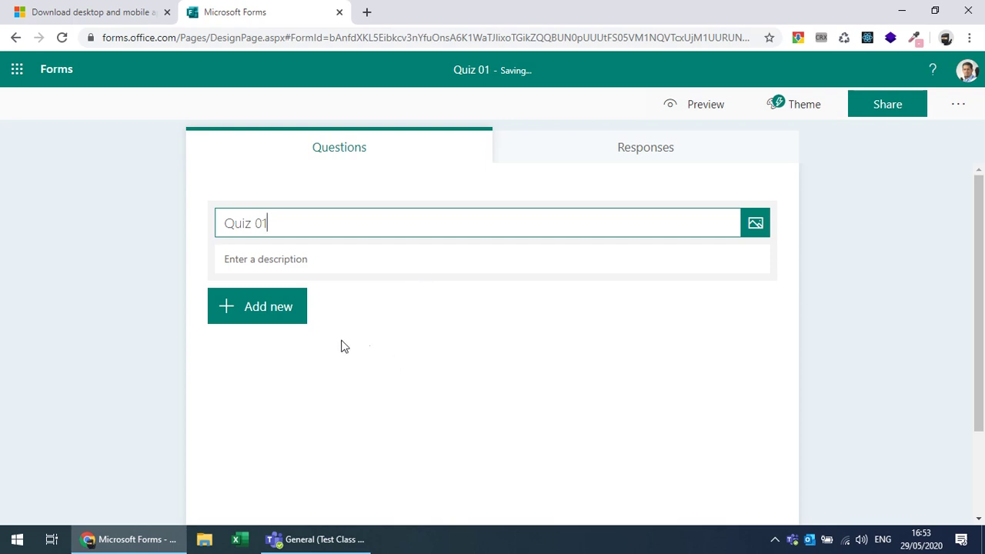
left_click(266, 317)
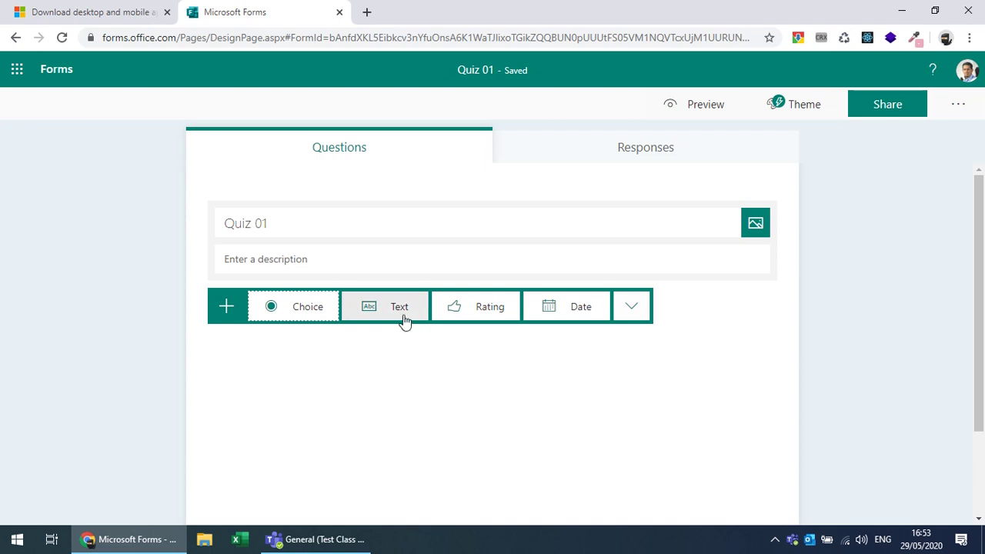
left_click(636, 311)
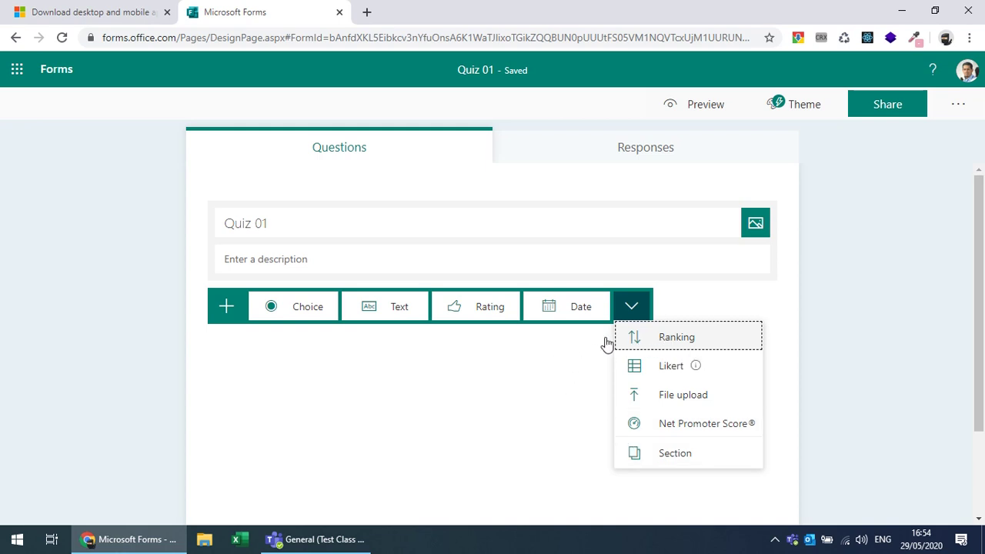
Step: Add a Choice question titled 'Question 1' with 'Corrent Option' as its first option
left_click(303, 264)
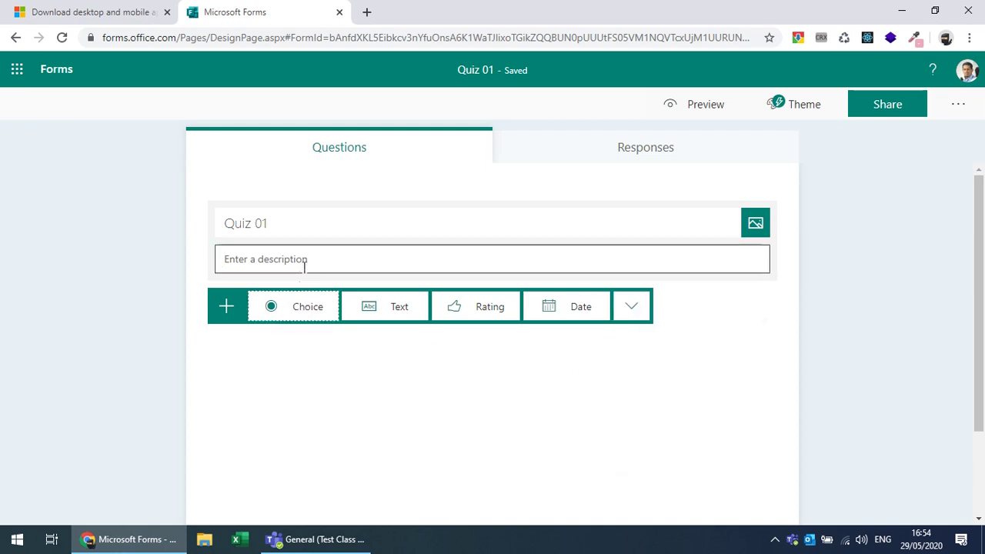
left_click(289, 315)
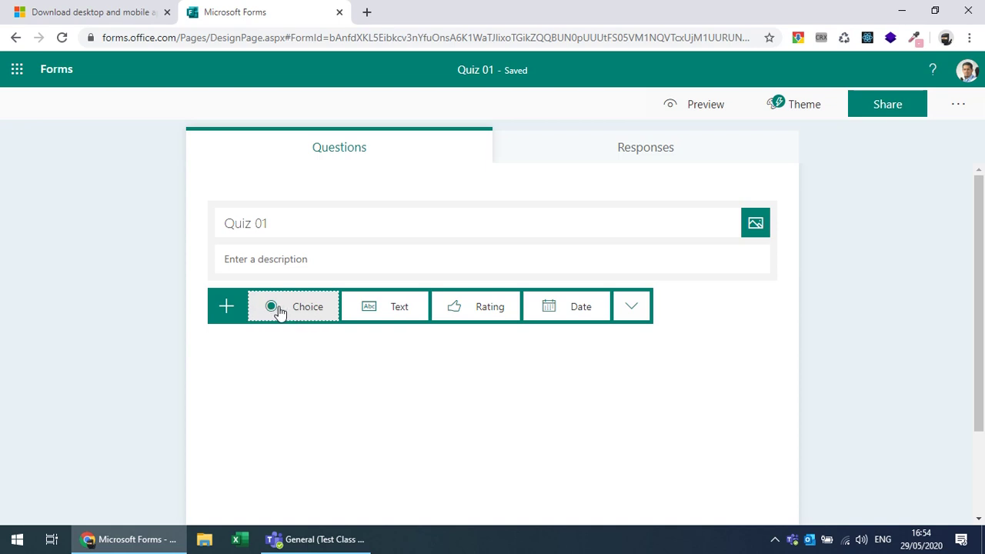
left_click(280, 309)
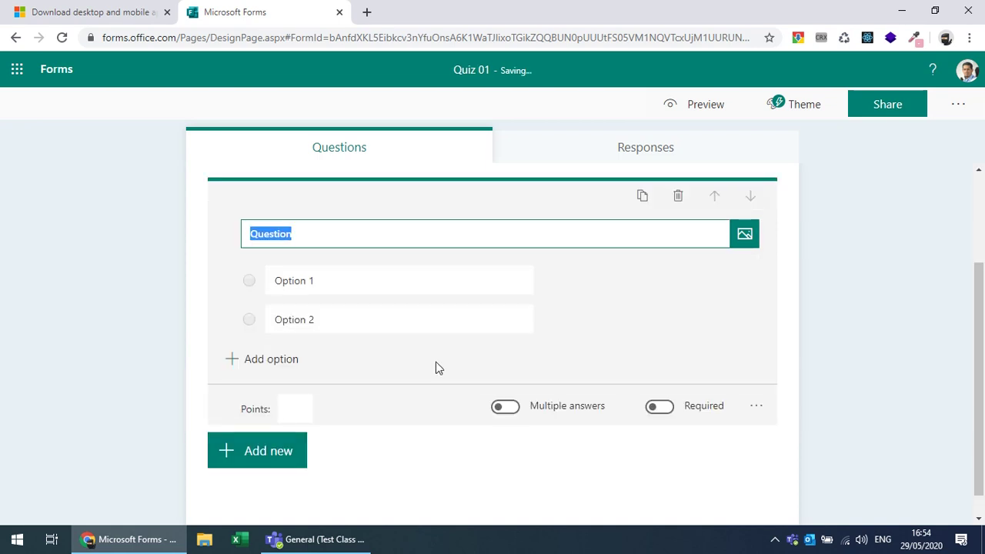
left_click(336, 236)
type("1")
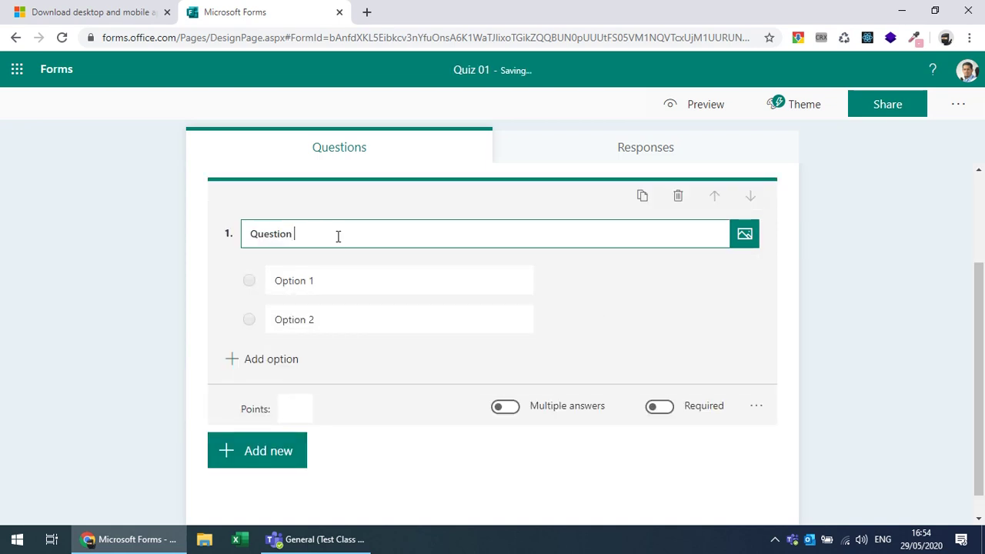
left_click(338, 284)
type("Co")
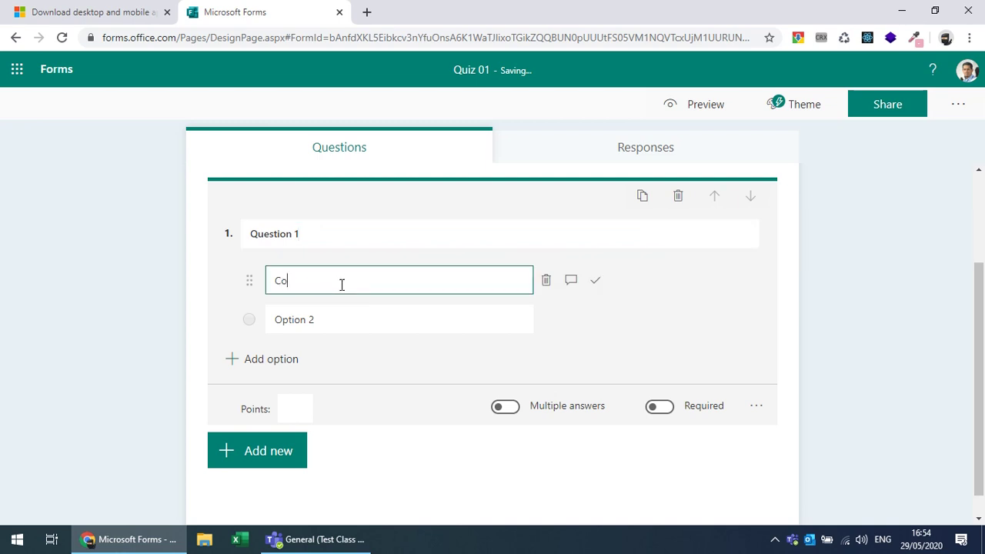
type("rrent Option")
key("Tab")
key("Tab")
key("Tab")
key("Tab")
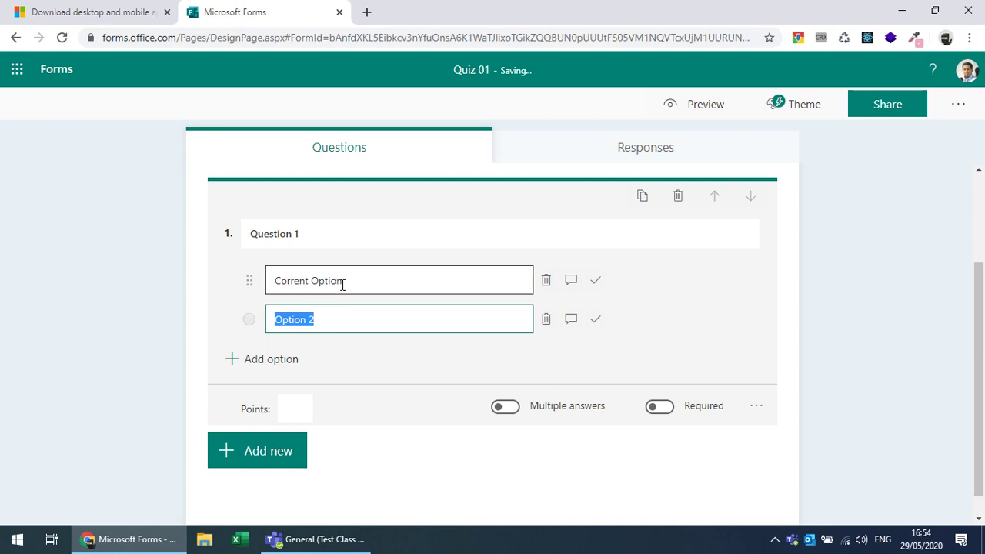
Step: Add third and fourth options, mark Corrent Option correct, and set 1 point
left_click(273, 361)
left_click(262, 401)
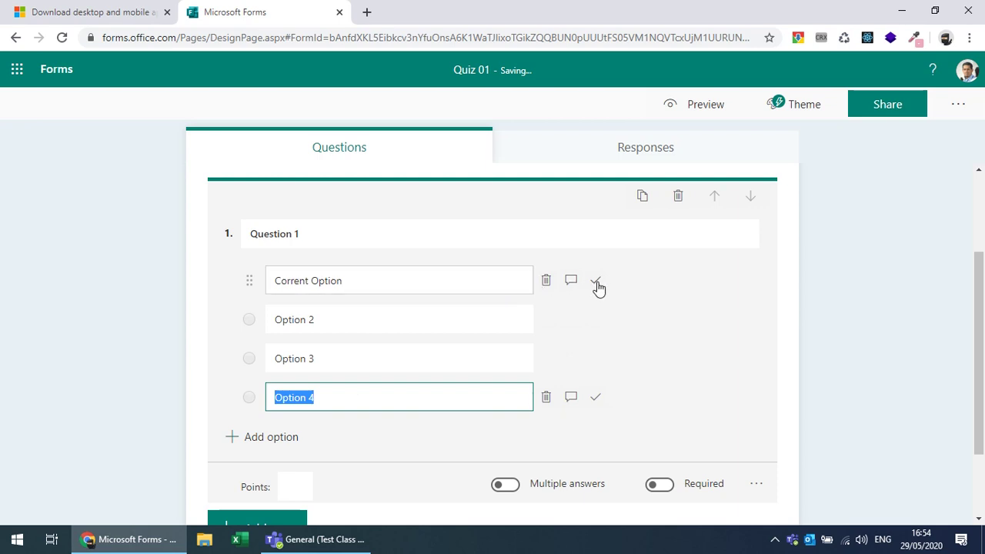
left_click(596, 285)
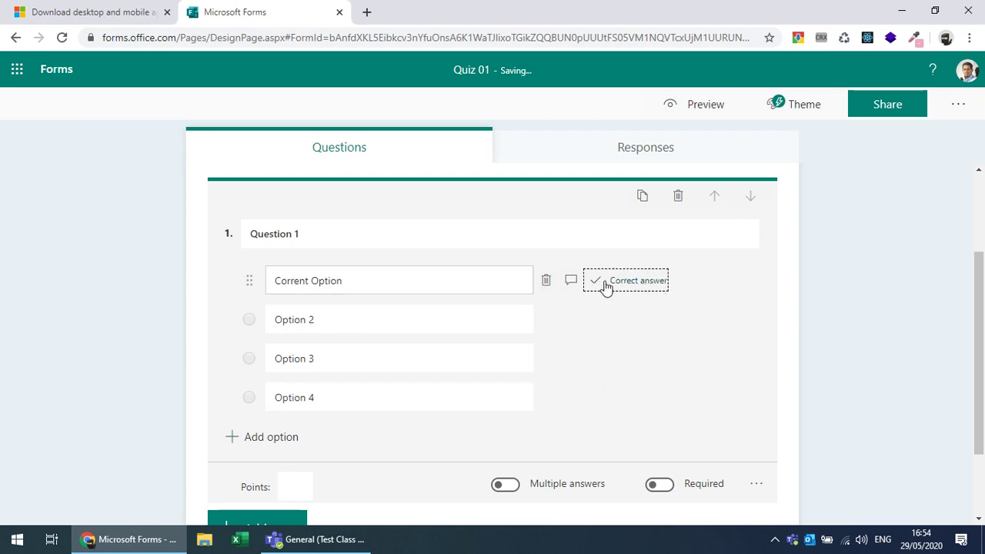
scroll(585, 354, "down", 1)
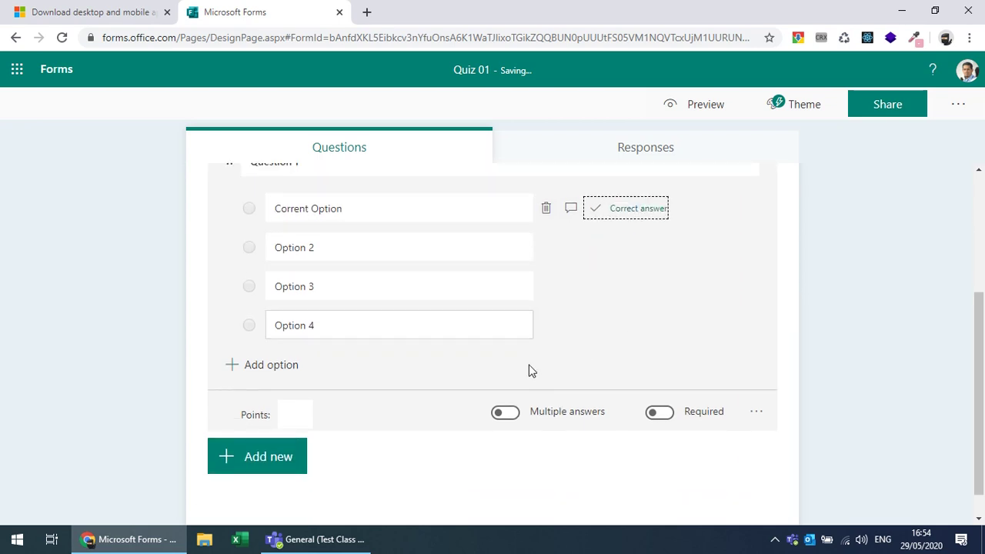
left_click(304, 416)
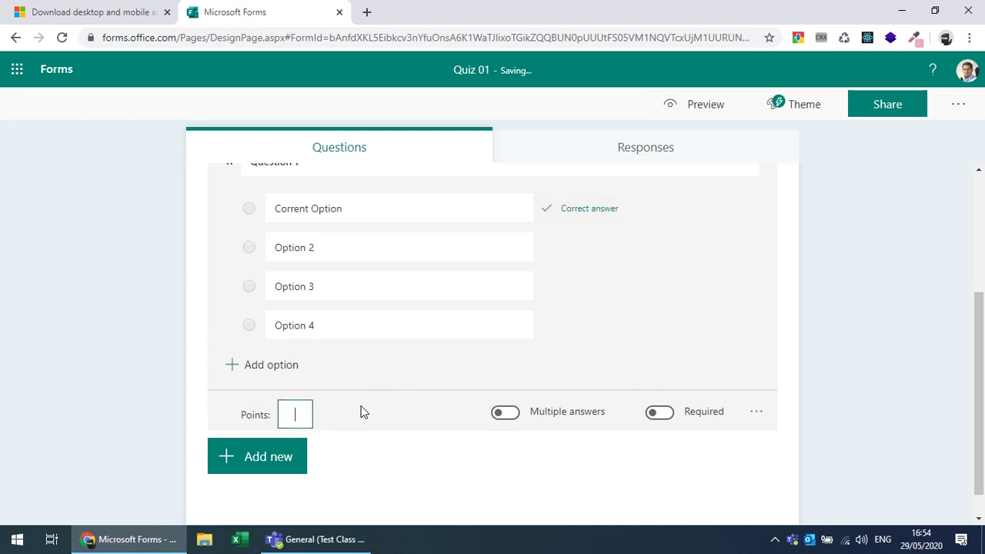
type("1")
scroll(690, 338, "up", 1)
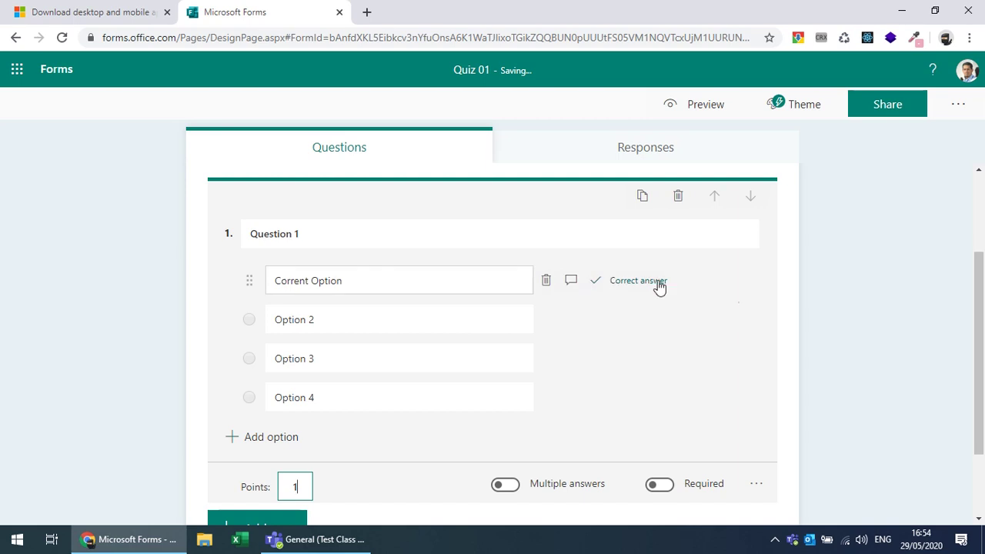
left_click(792, 315)
Step: Toggle Required on and back off, then allow multiple answers
scroll(794, 315, "down", 1)
scroll(794, 316, "down", 1)
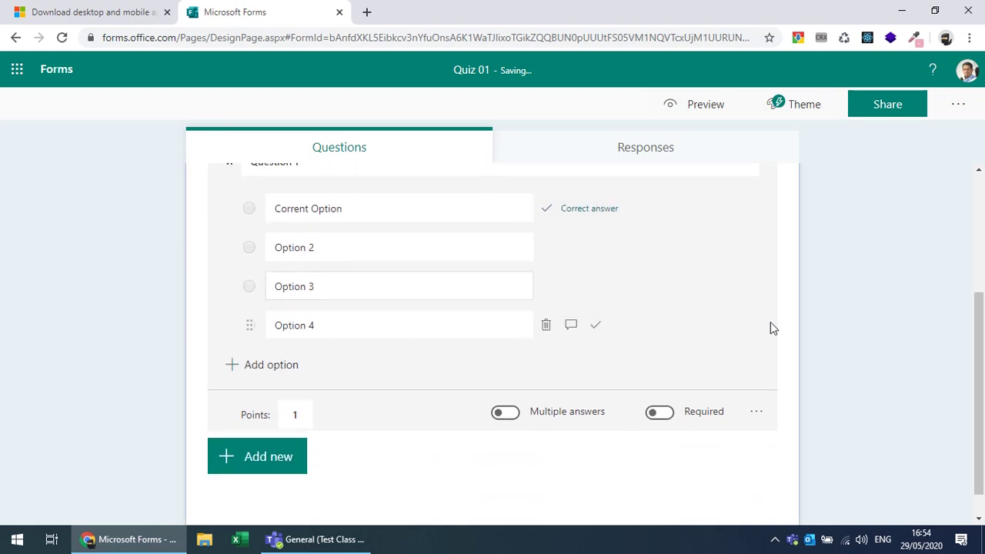
left_click(659, 413)
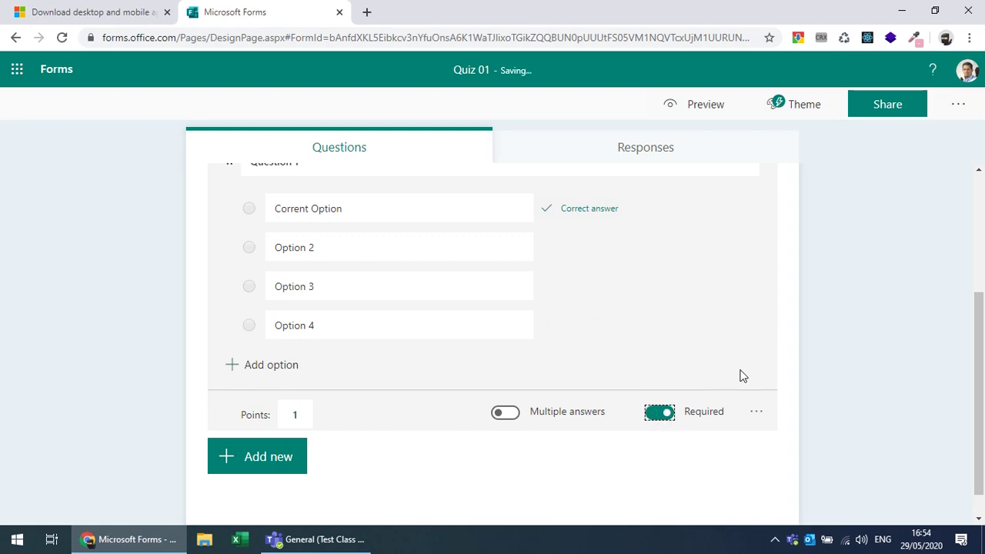
scroll(716, 376, "up", 2)
scroll(651, 377, "down", 2)
left_click(662, 415)
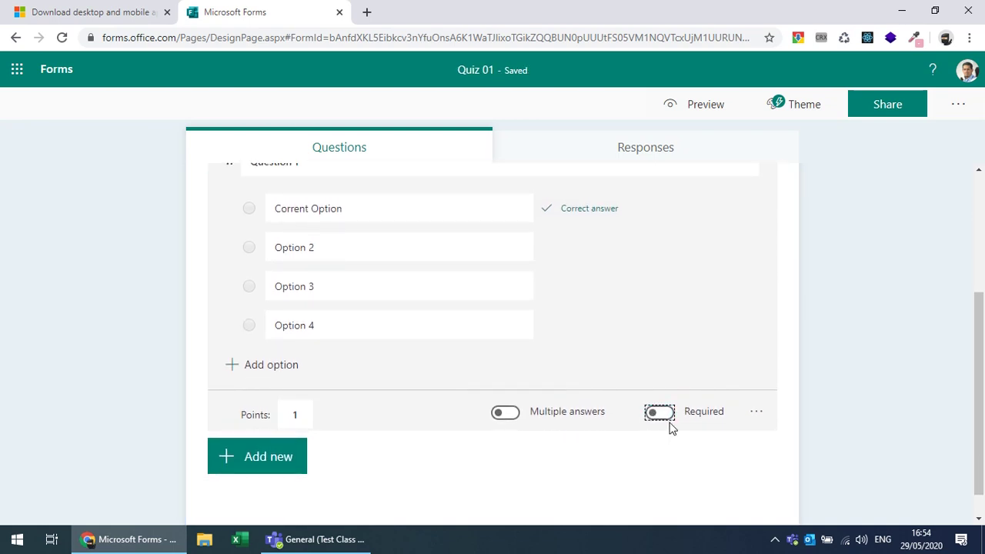
left_click(505, 416)
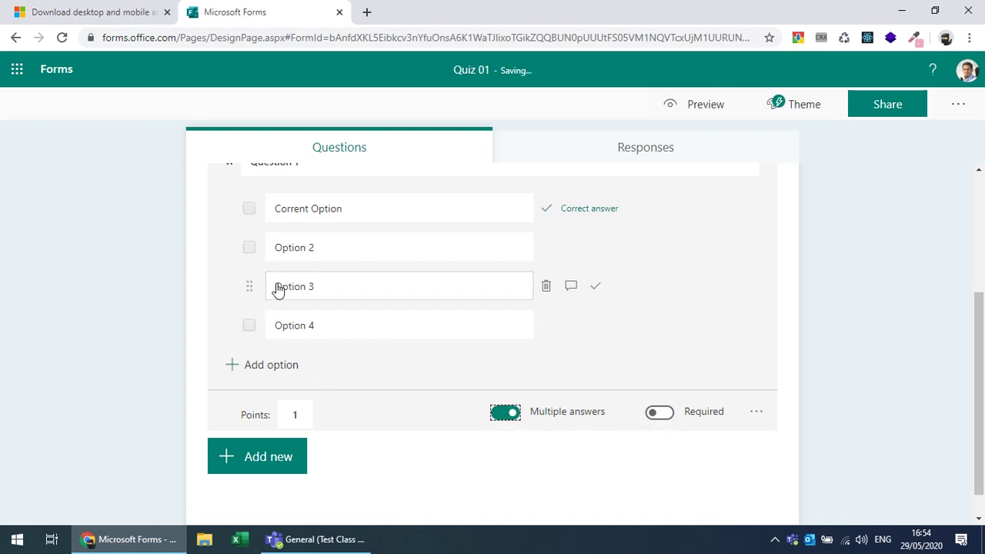
scroll(539, 358, "up", 1)
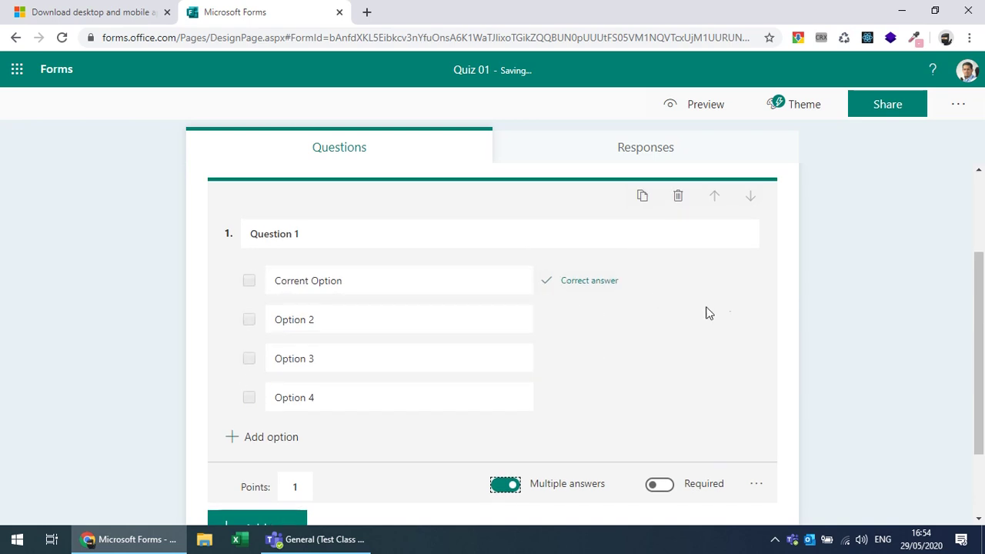
scroll(738, 318, "down", 1)
Step: Turn on Shuffle options from Question 1's more settings menu
left_click(756, 413)
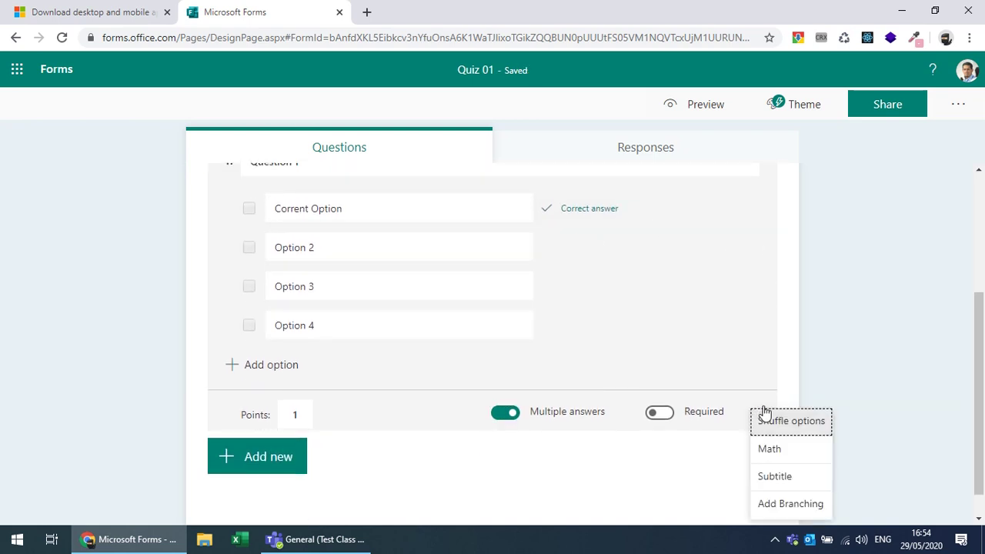
left_click(791, 428)
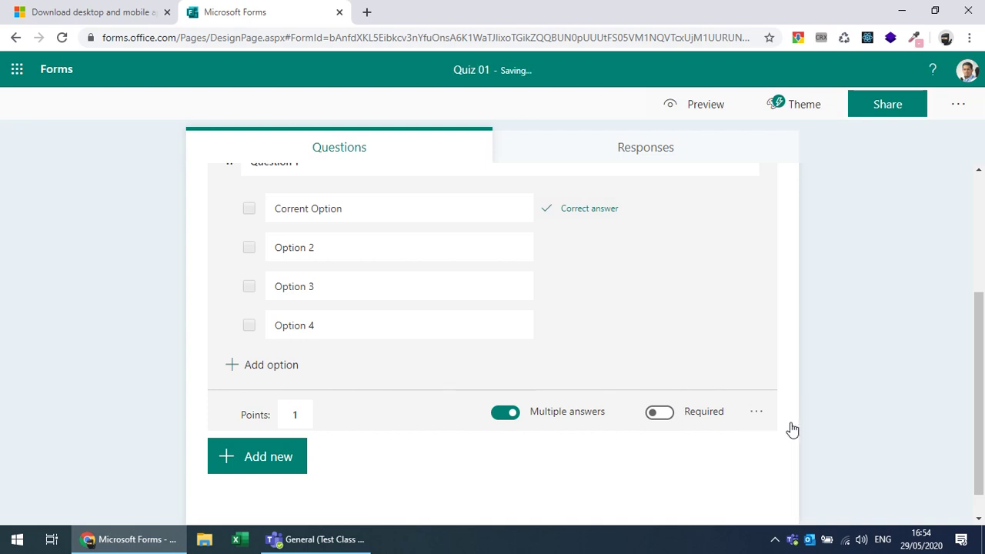
scroll(793, 393, "down", 1)
left_click(756, 381)
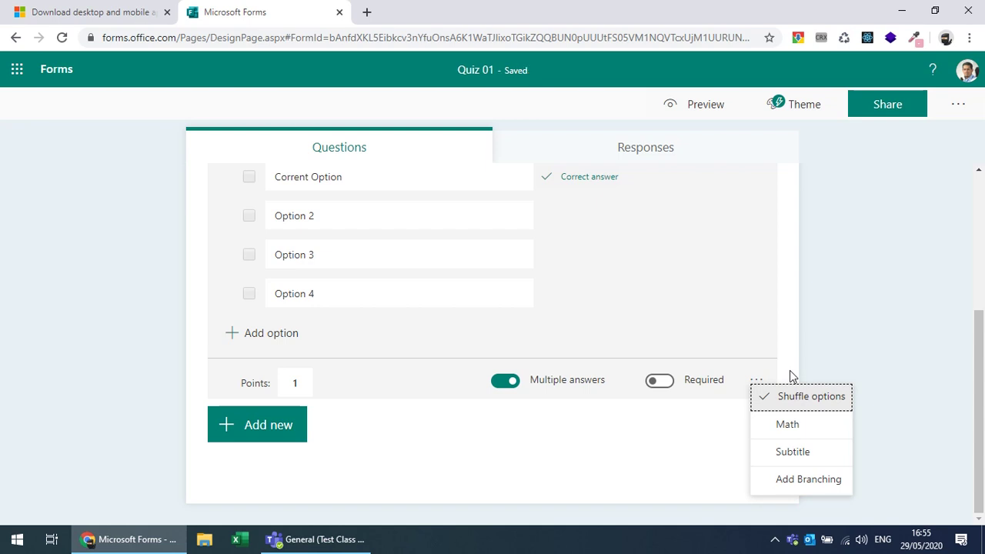
left_click(789, 370)
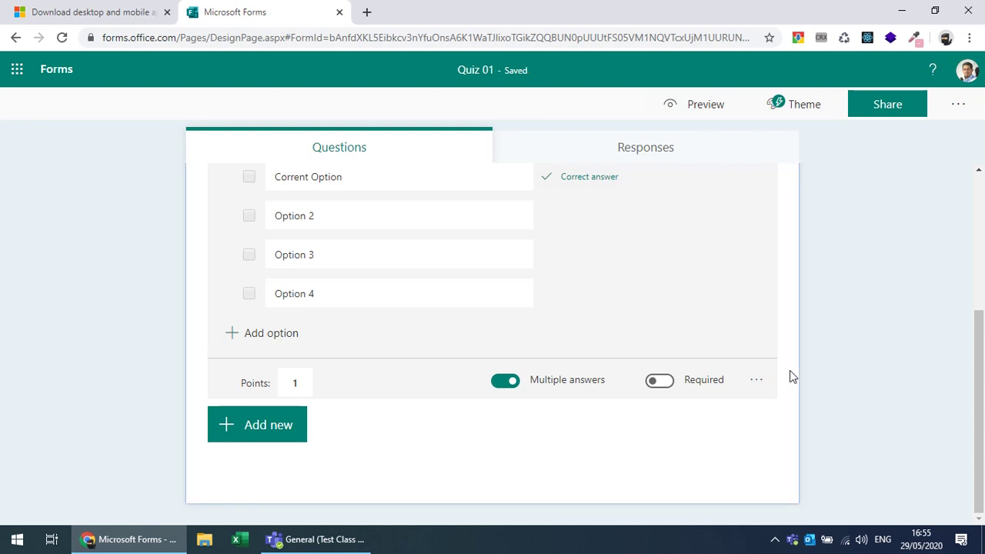
scroll(789, 370, "up", 1)
left_click(639, 249)
scroll(648, 257, "up", 2)
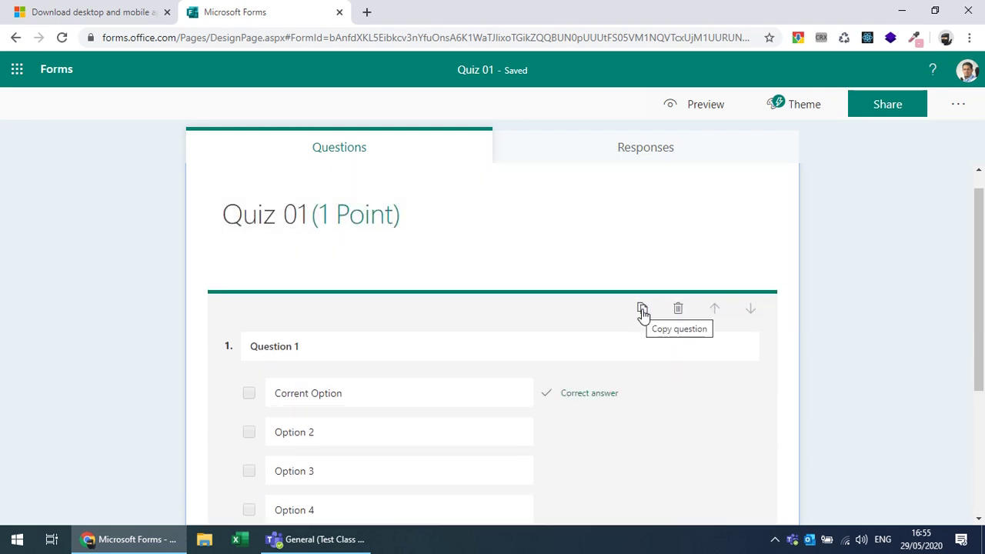
Step: Duplicate Question 1 as Question 2, keep Corrent Option correct, and turn off multiple answers
left_click(642, 309)
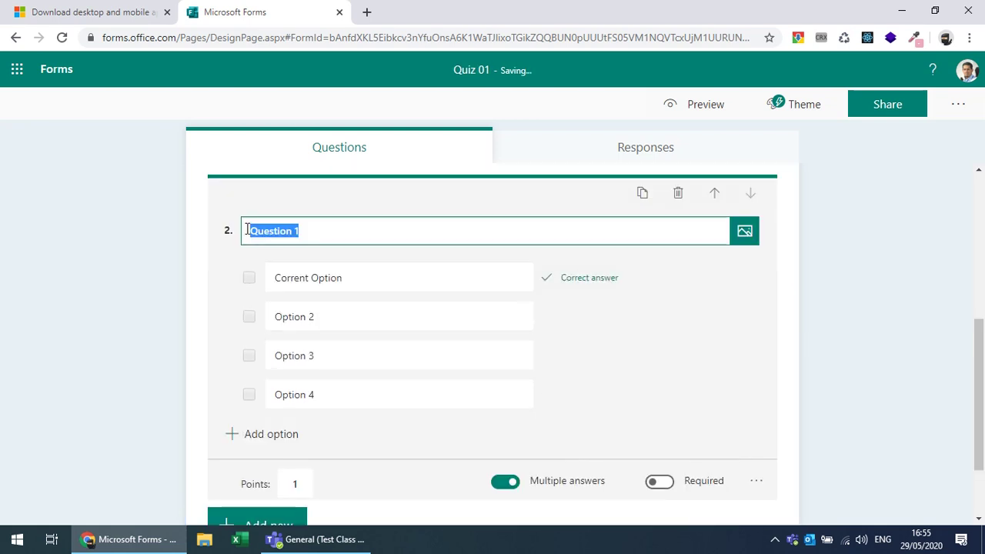
left_click(317, 234)
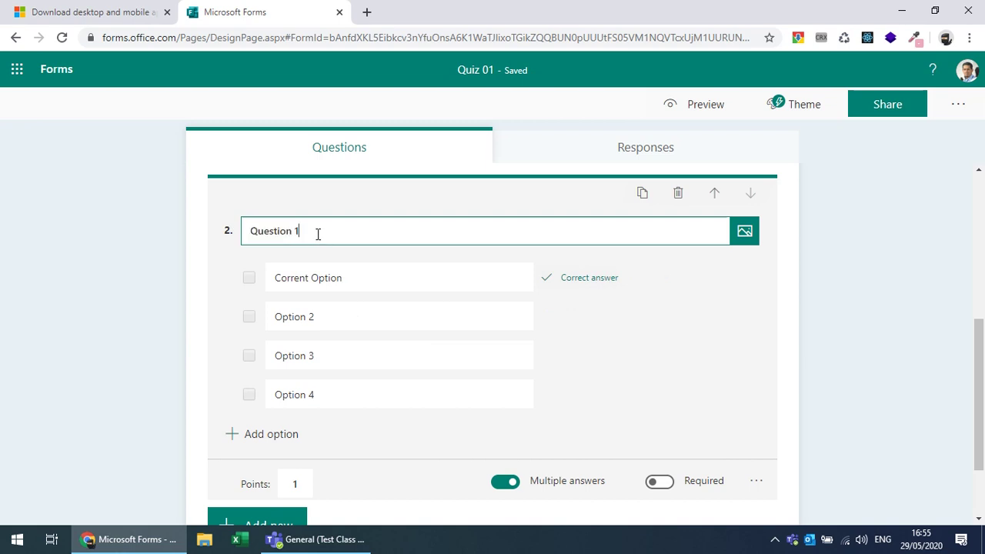
key("BackSpace")
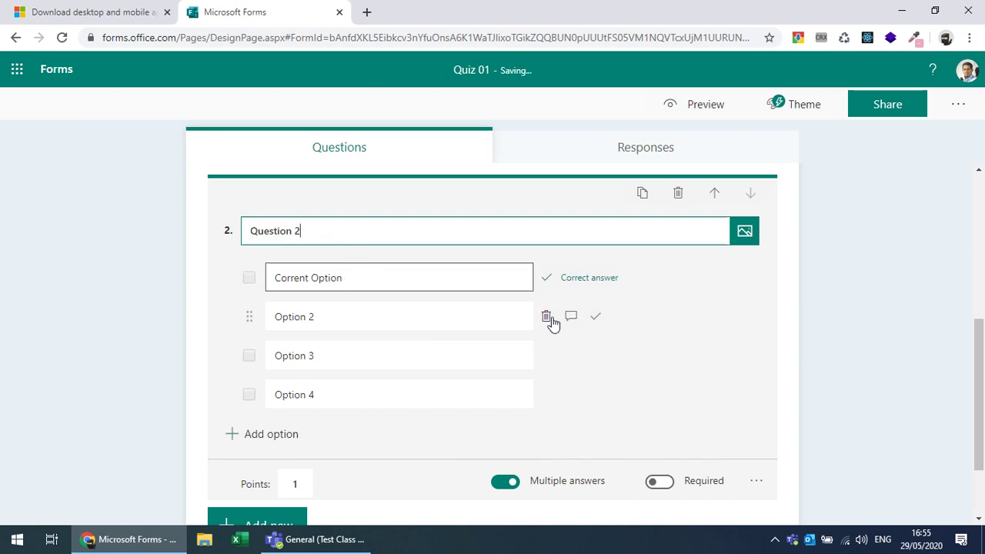
left_click(595, 280)
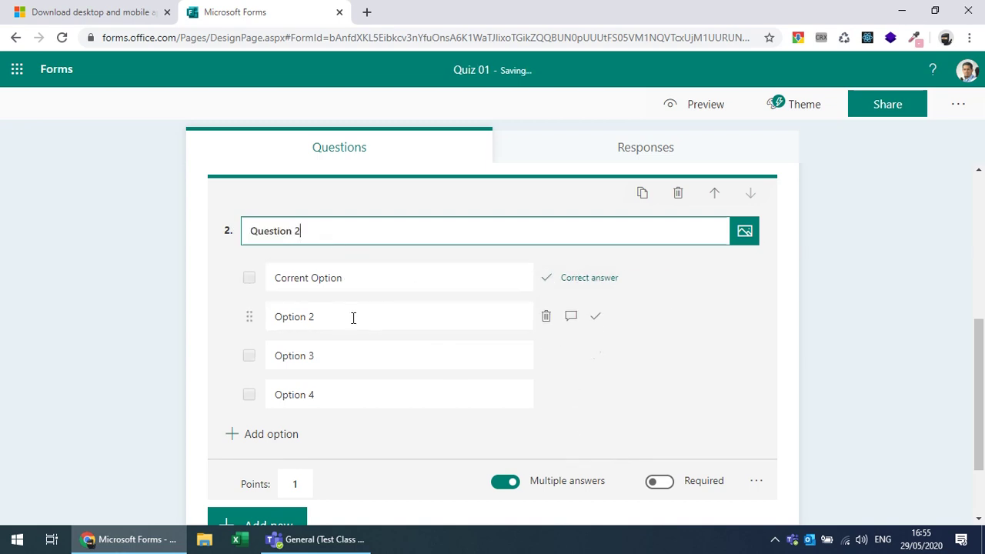
left_click(506, 482)
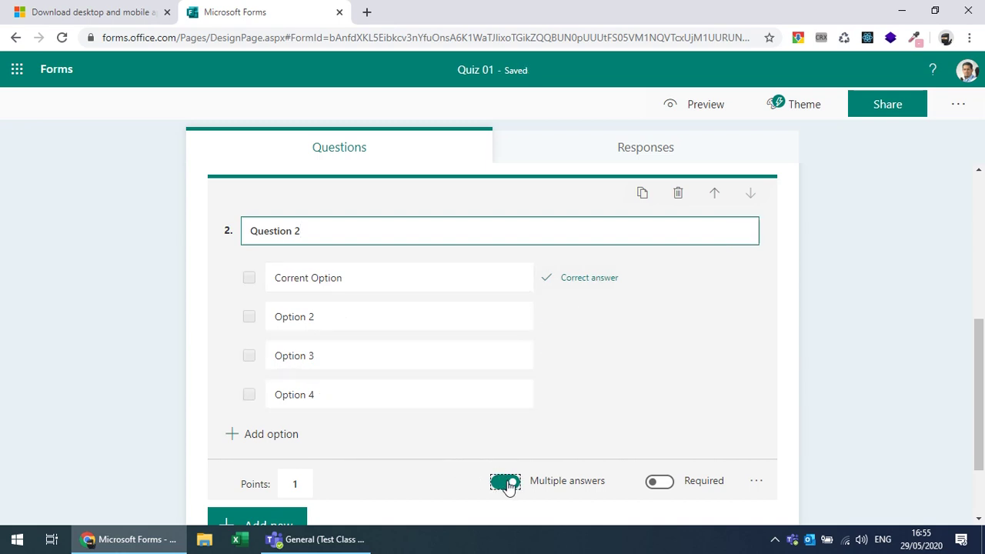
Step: Check Question 2's 1-point value and settings, then preview Quiz 01
left_click(298, 483)
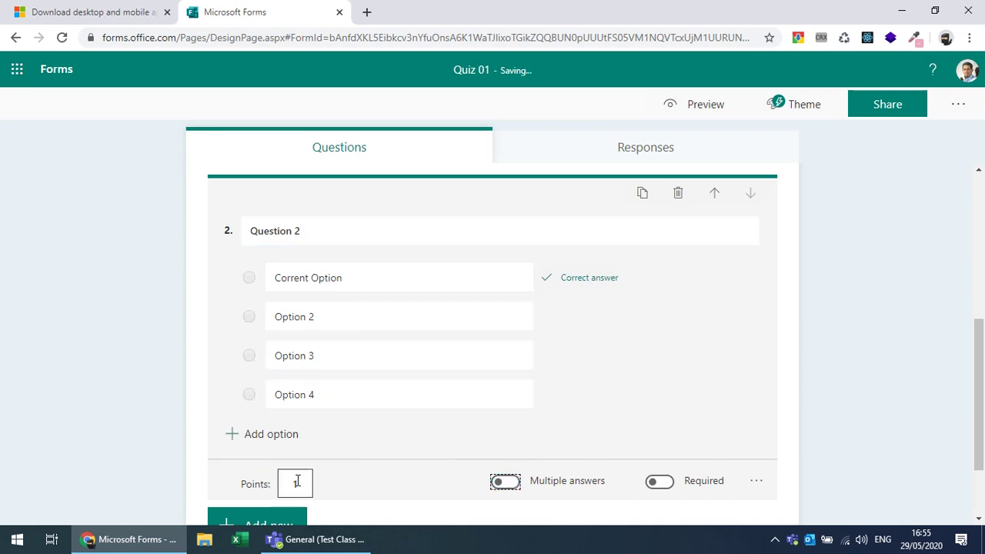
left_click(753, 482)
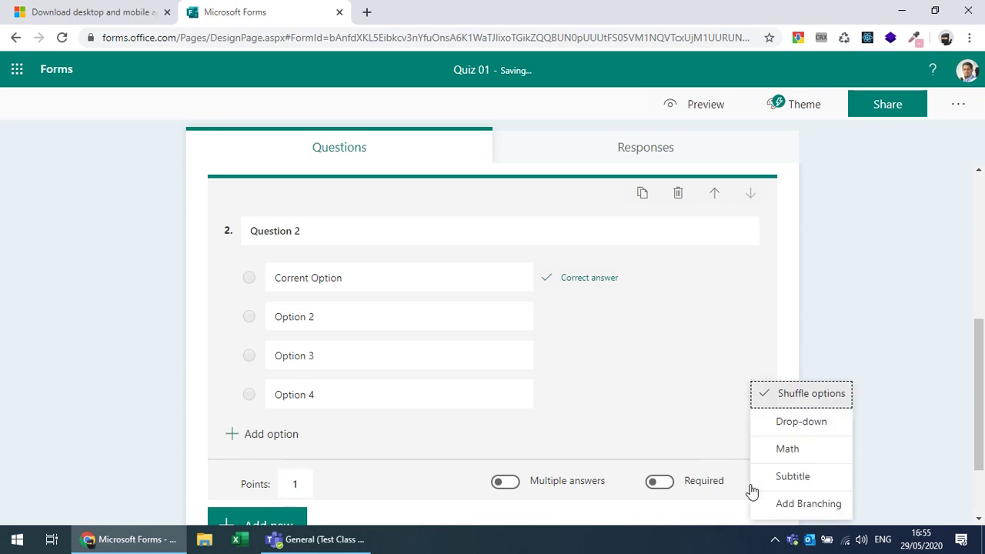
left_click(790, 336)
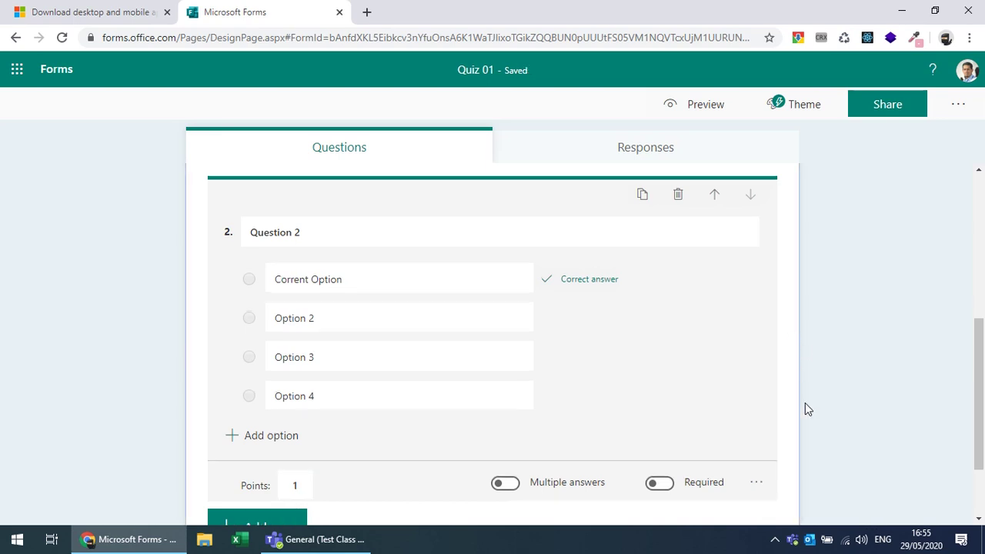
scroll(805, 402, "up", 5)
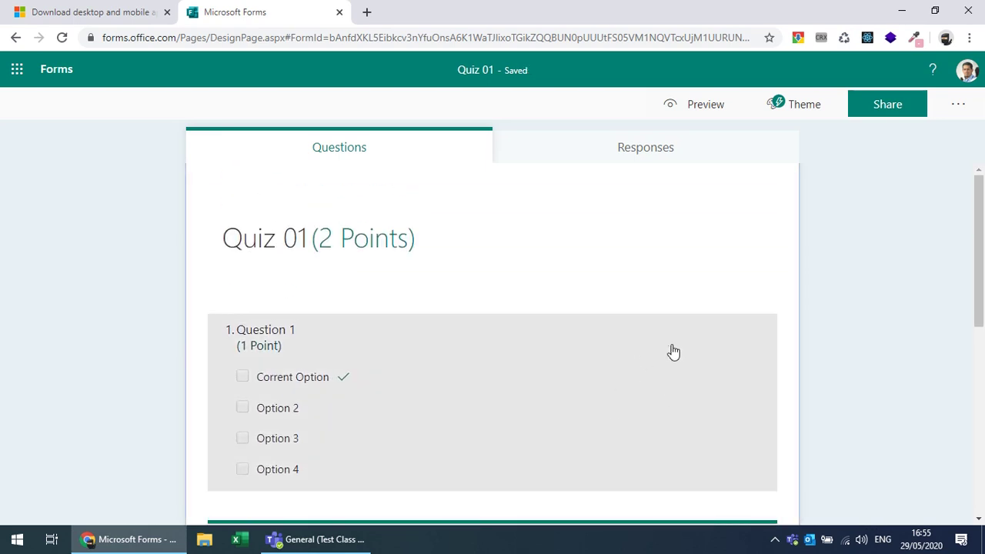
scroll(576, 375, "down", 1)
scroll(334, 475, "down", 4)
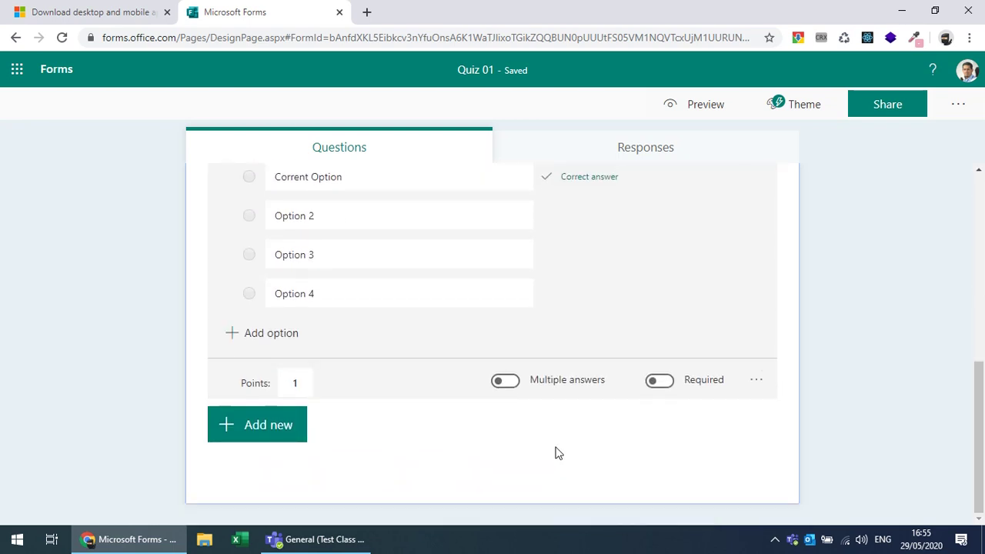
scroll(743, 442, "up", 4)
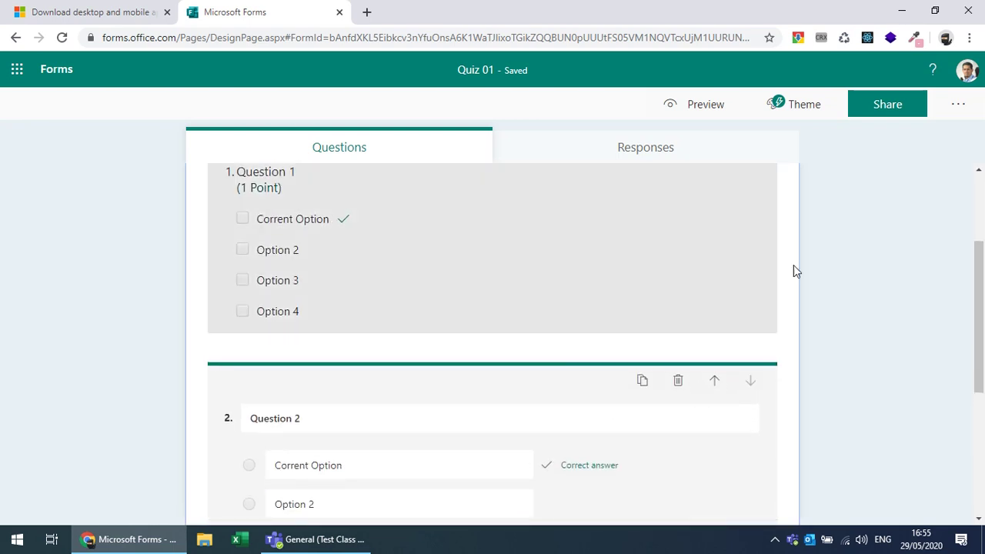
scroll(767, 282, "up", 2)
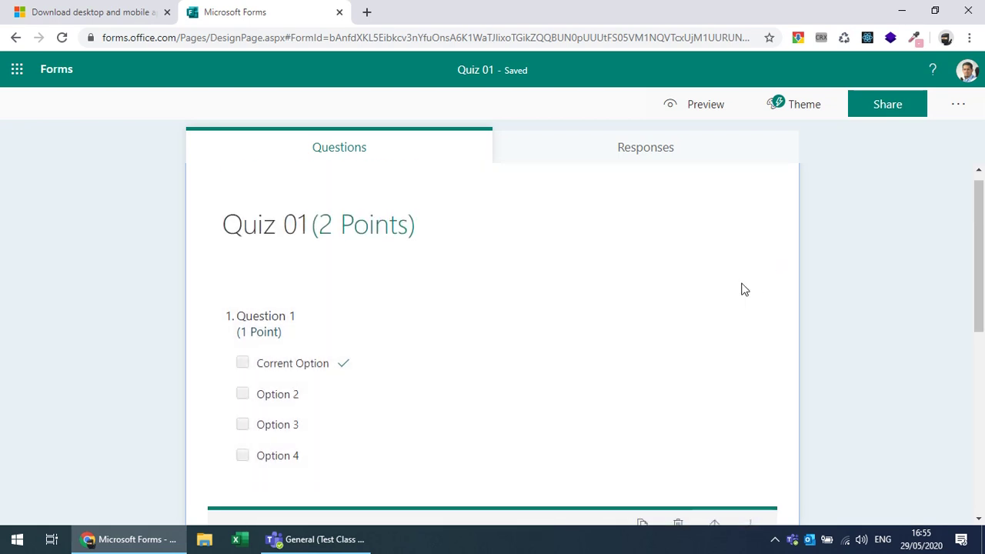
scroll(743, 288, "down", 2)
left_click(697, 105)
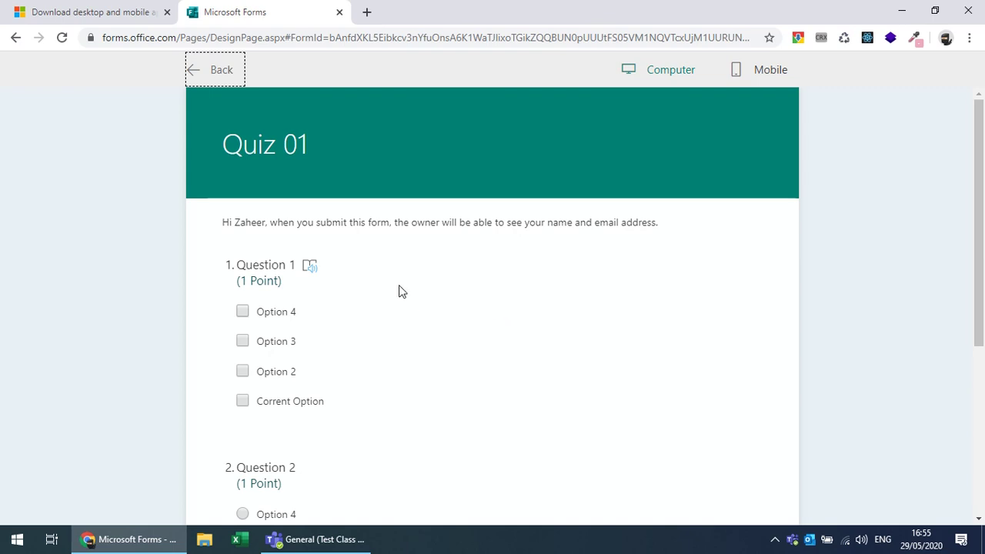
Step: Answer Question 1 with Current Option and Question 2 with Option 3, then submit the response
scroll(390, 295, "down", 1)
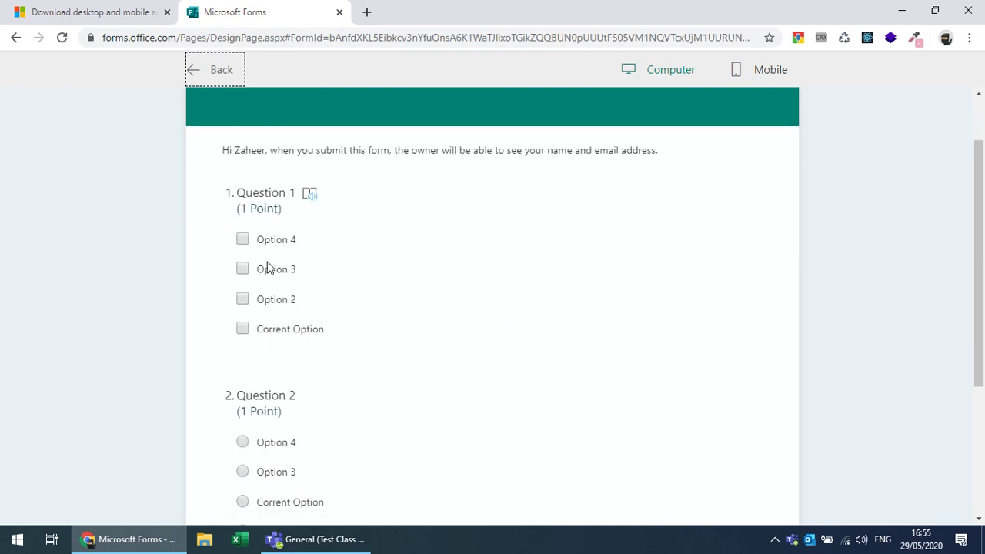
left_click(243, 328)
scroll(376, 335, "down", 1)
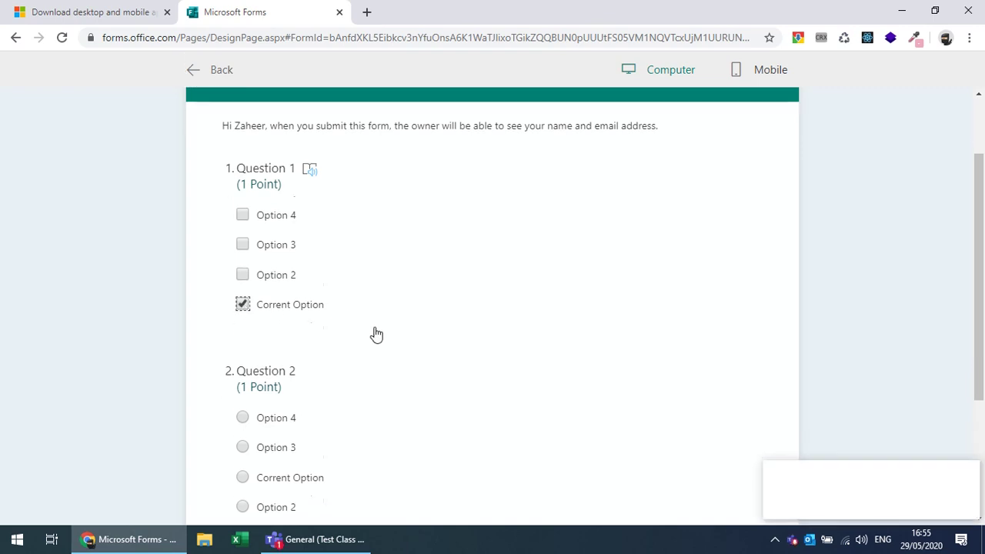
scroll(377, 335, "down", 2)
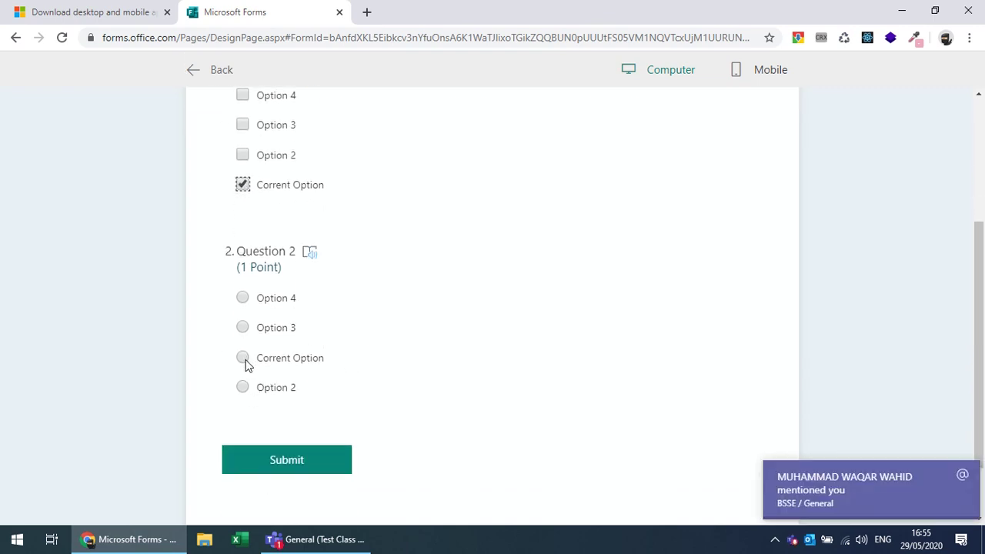
left_click(243, 328)
left_click(273, 465)
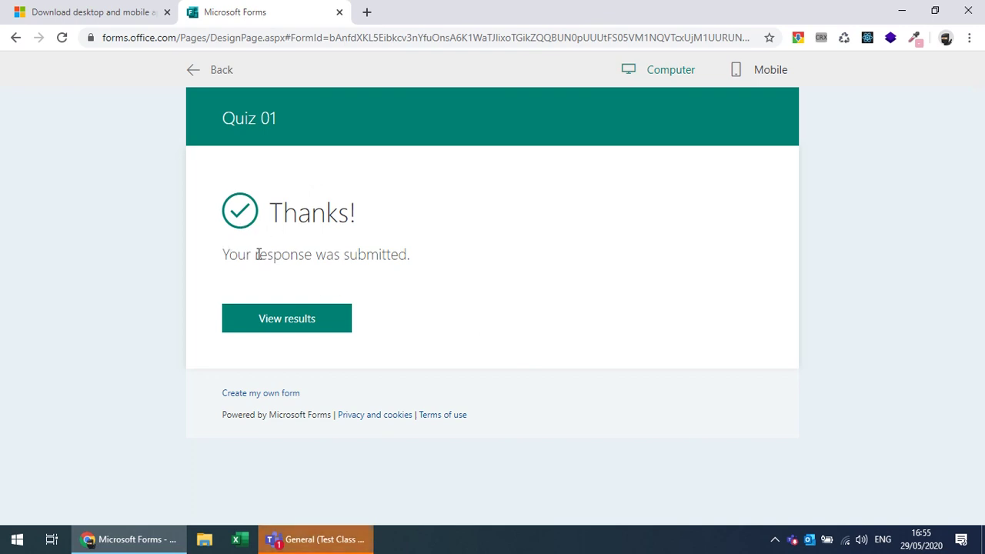
Step: View the scored results: 1/2 points, Question 1 correct and Question 2 wrong
left_click(285, 322)
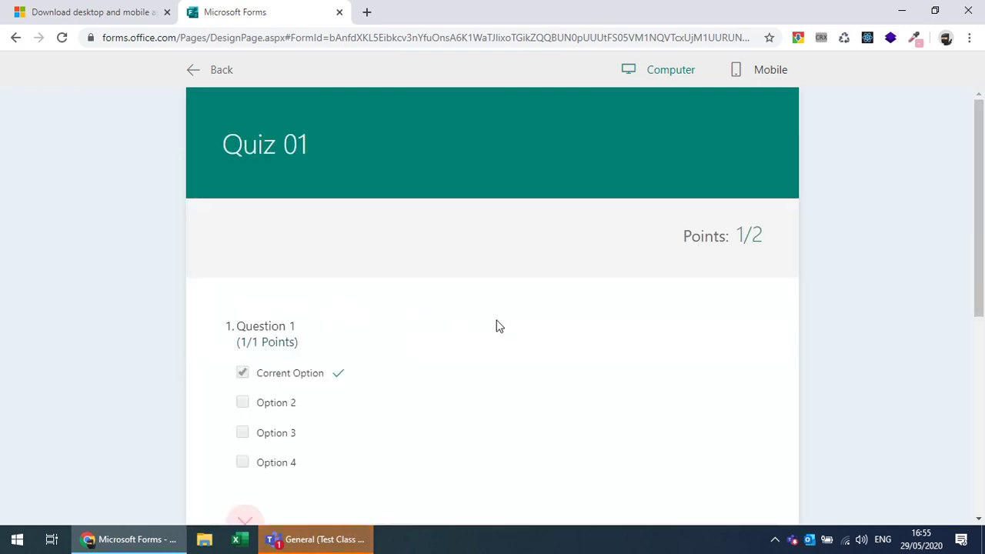
scroll(444, 363, "down", 3)
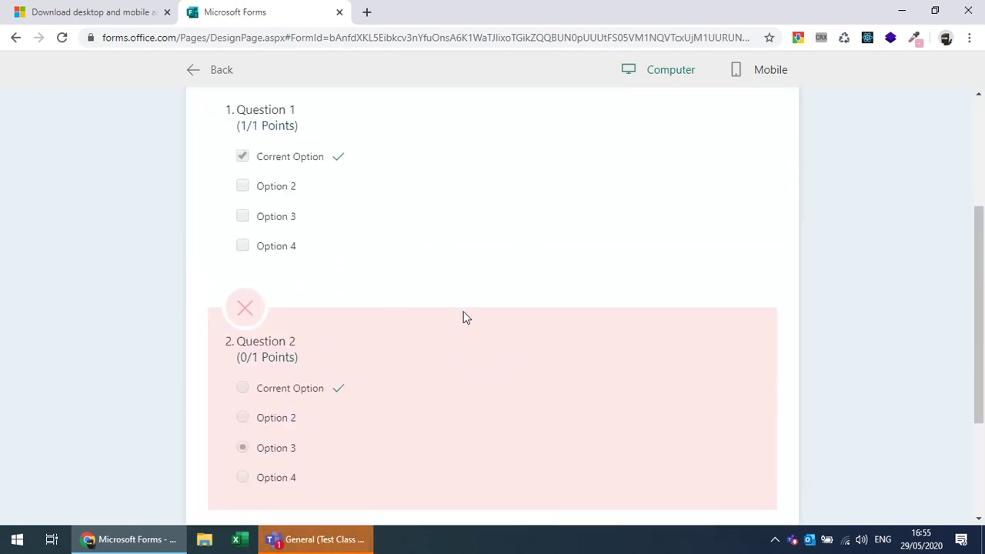
scroll(400, 304, "down", 2)
scroll(392, 354, "up", 5)
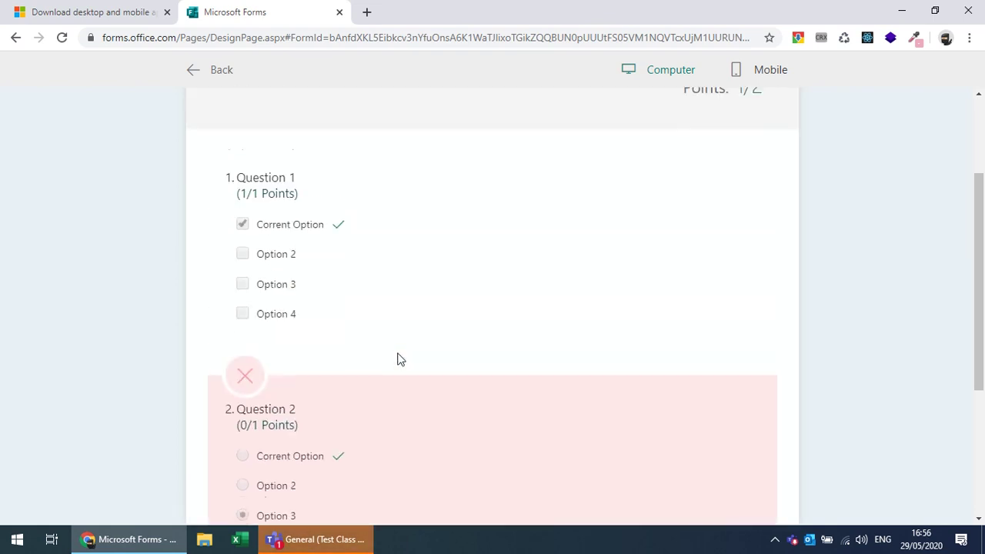
Step: Review Quiz 01's Responses summary (1 response, average 1 point), then return to the Questions view
left_click(220, 77)
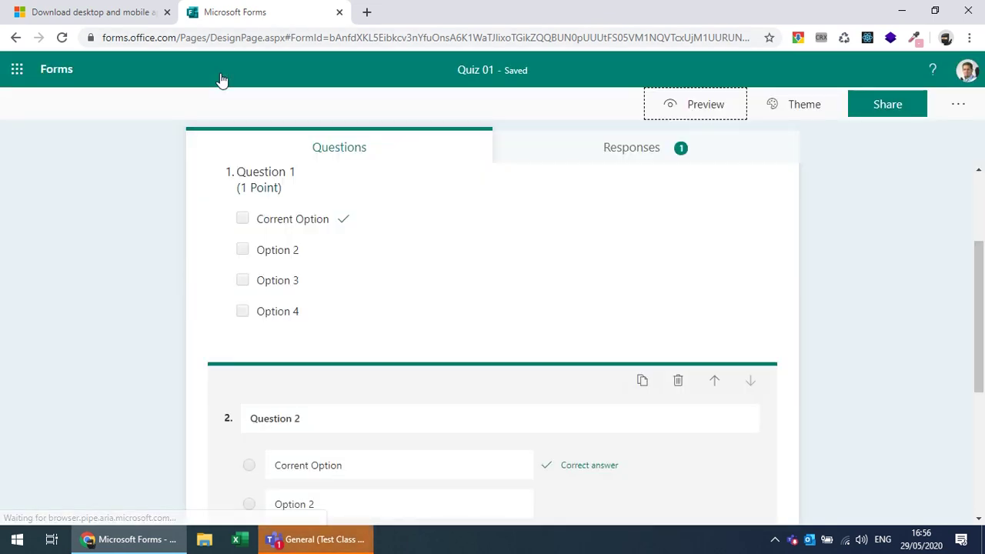
scroll(605, 316, "up", 3)
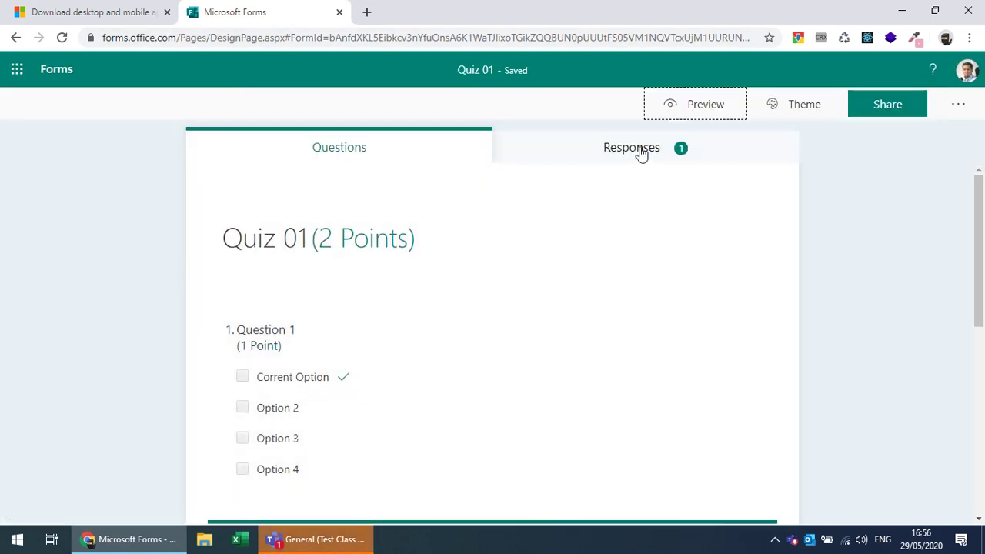
left_click(639, 151)
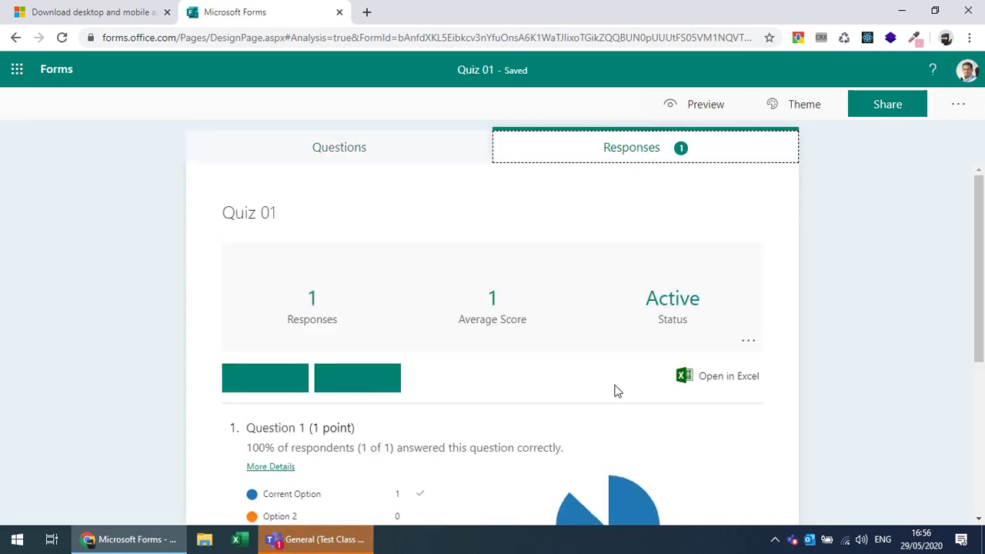
scroll(615, 369, "down", 3)
scroll(692, 356, "down", 1)
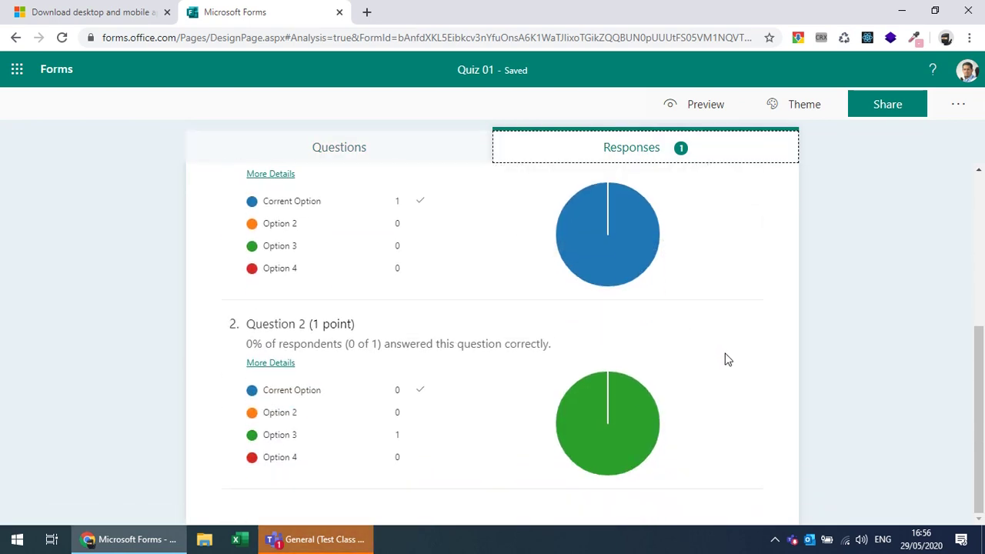
scroll(704, 380, "up", 4)
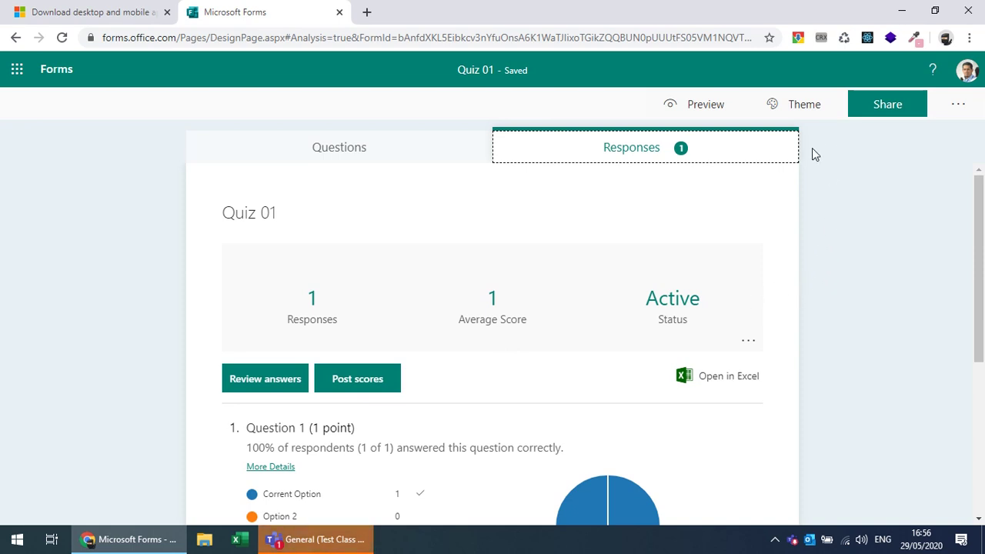
left_click(347, 147)
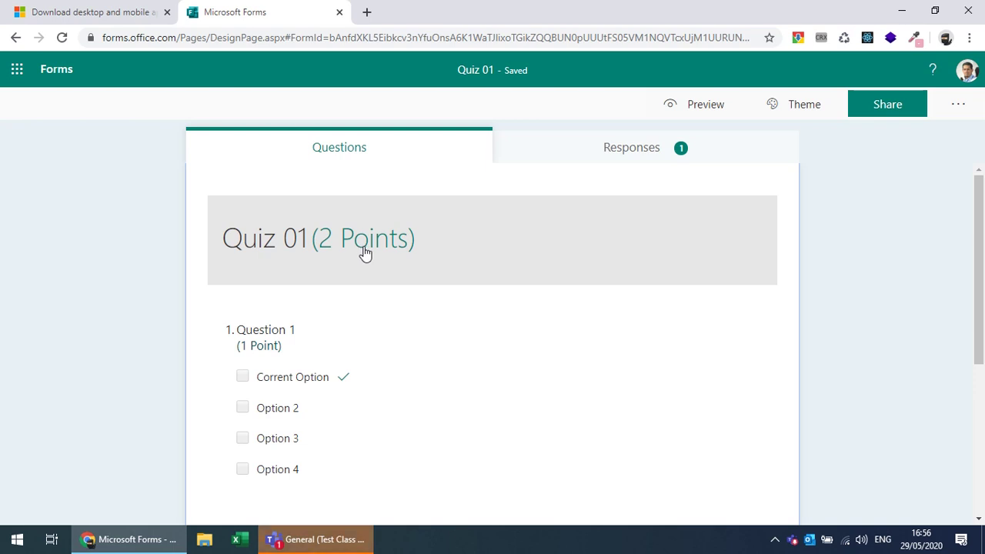
Step: In the Teams class, try Create > From existing for an assignment, then cancel it
left_click(331, 545)
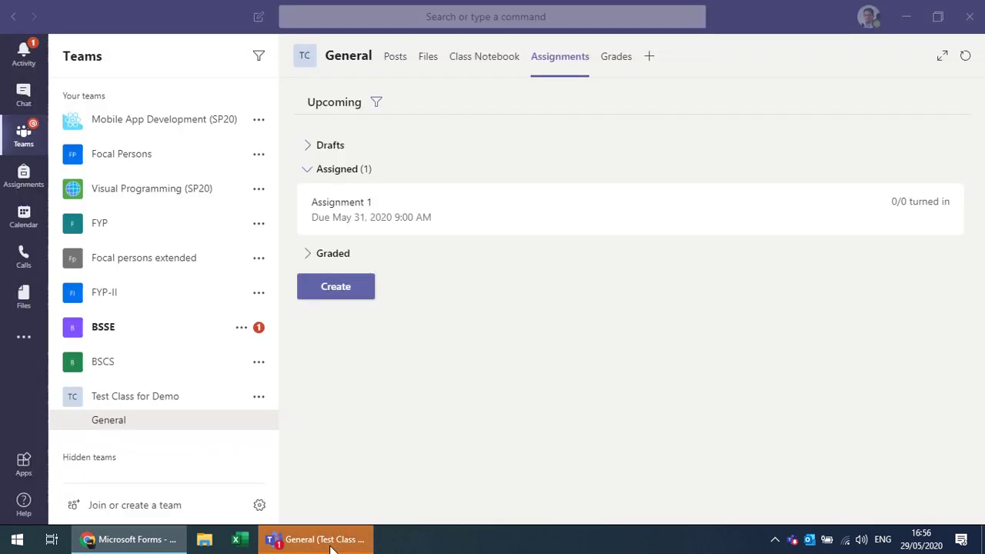
left_click(339, 292)
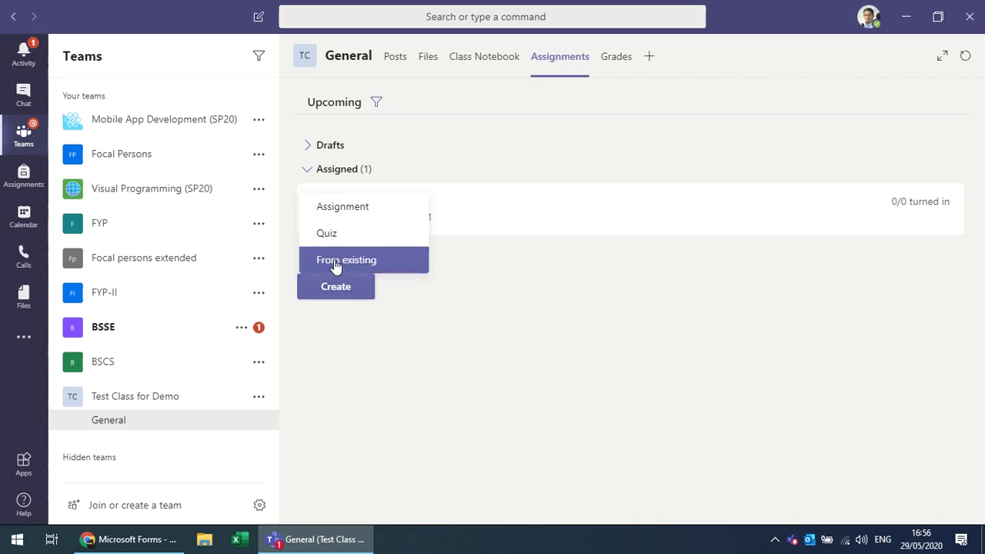
left_click(345, 262)
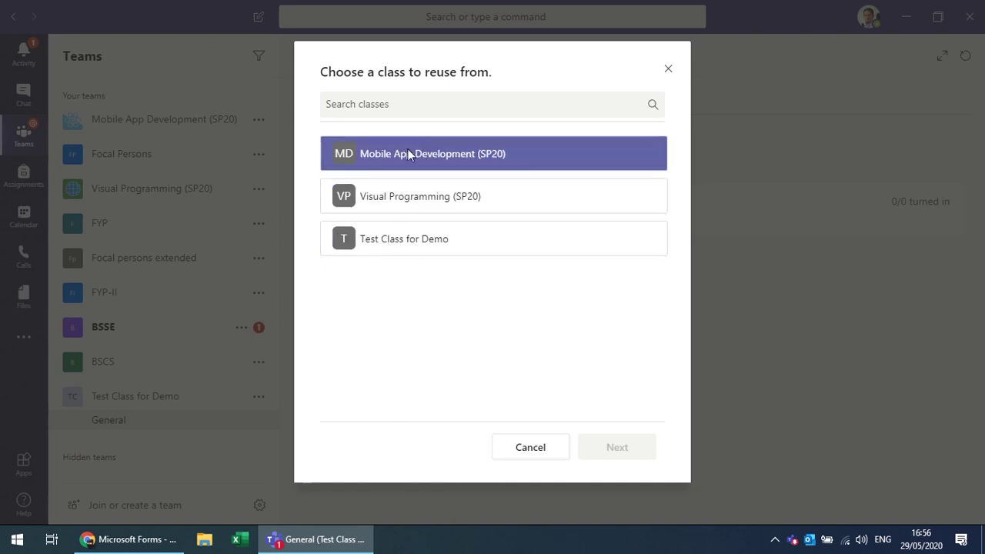
left_click(668, 70)
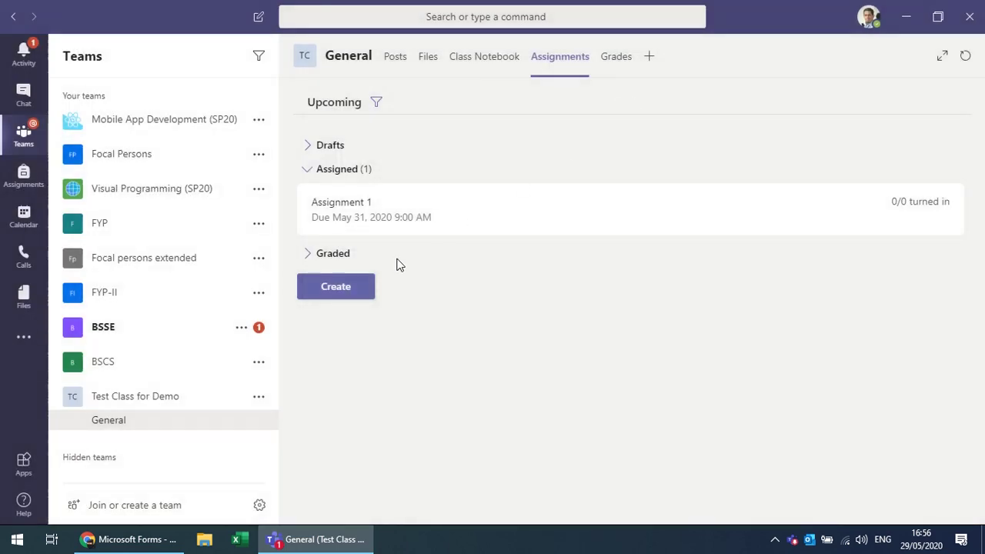
Step: Create a new Quiz assignment and choose Quiz 01 as its form
left_click(345, 287)
left_click(330, 236)
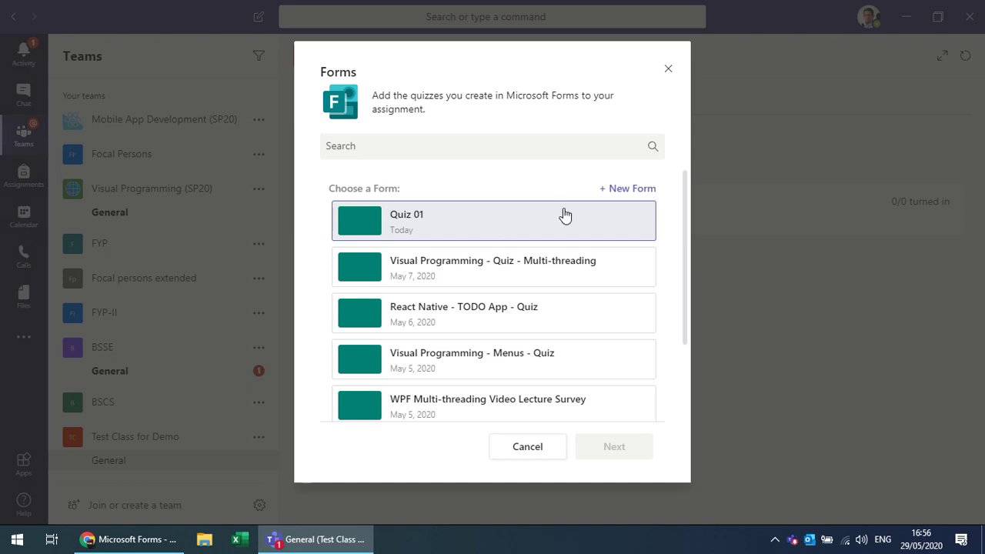
left_click(490, 222)
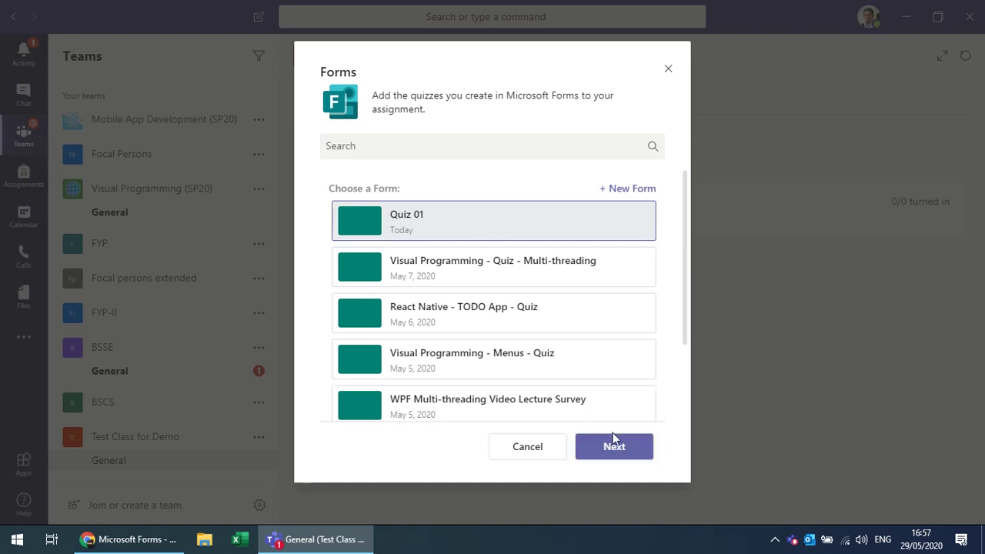